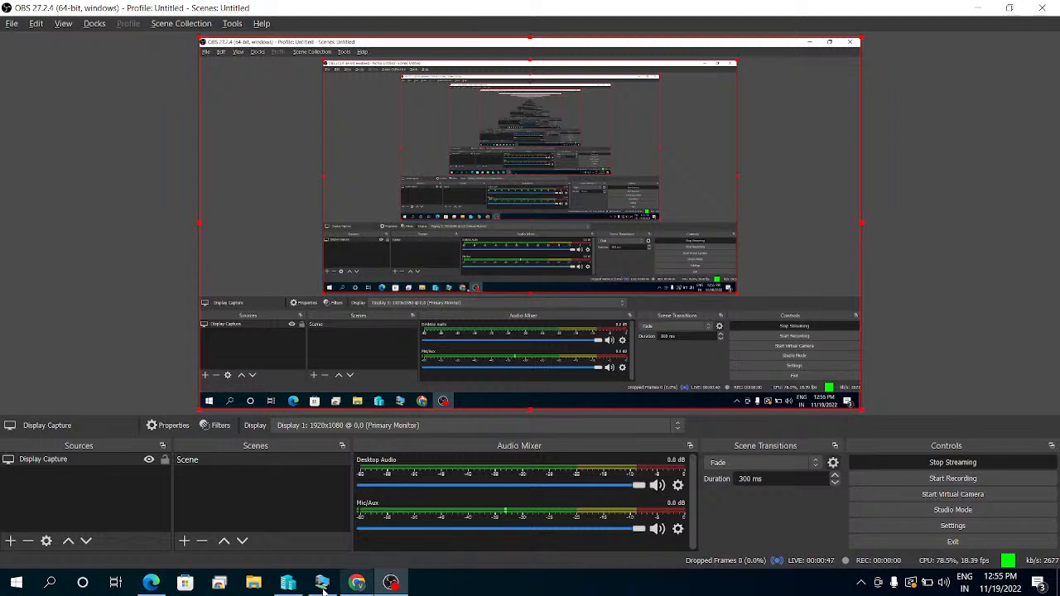
Switch to the remote desktop session and create a blank Word document.
{"action": "left_click", "coordinate": [50, 582]}
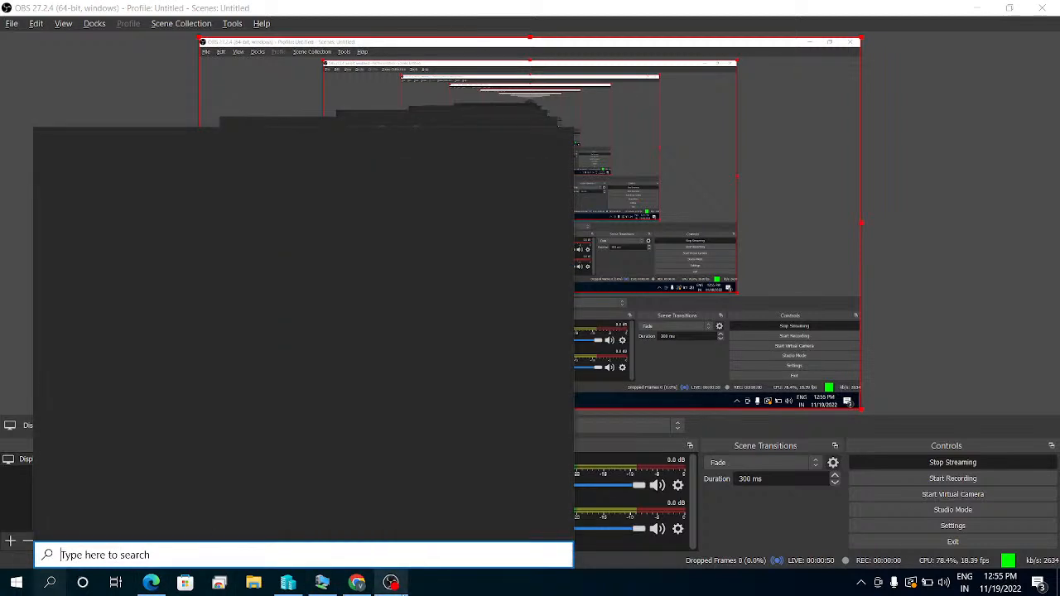
{"action": "left_click", "coordinate": [320, 584]}
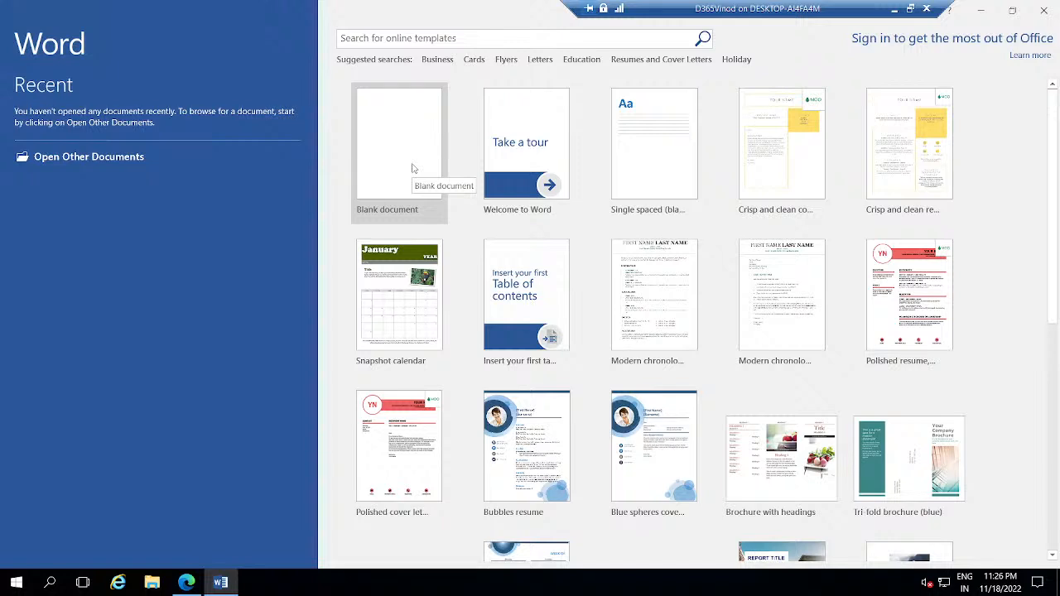
{"action": "left_click", "coordinate": [413, 169]}
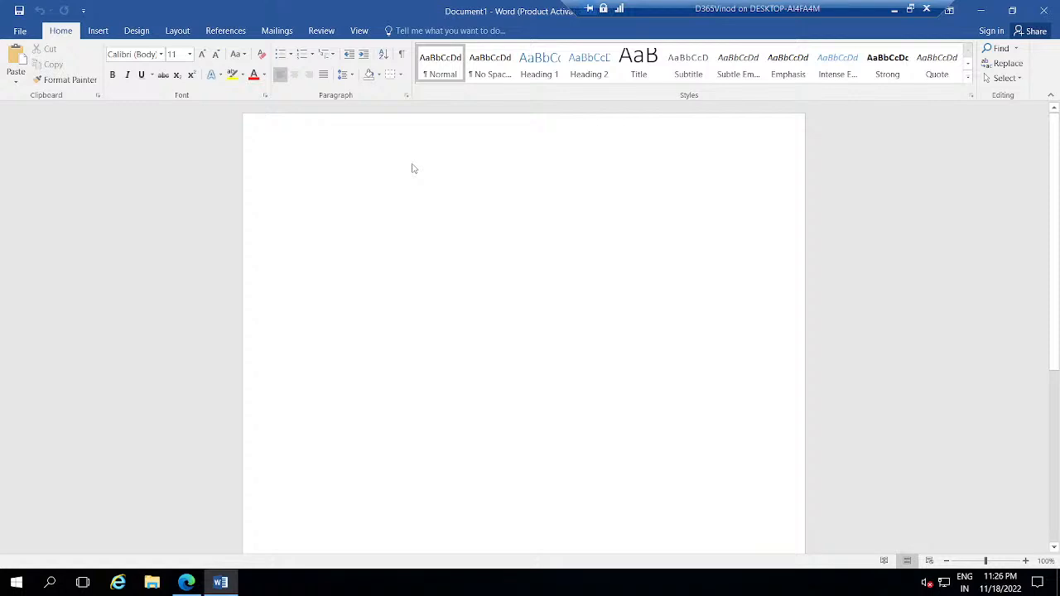
Add the page header text "Basic Time and material project" and return to the document body.
{"action": "double_click", "coordinate": [412, 164]}
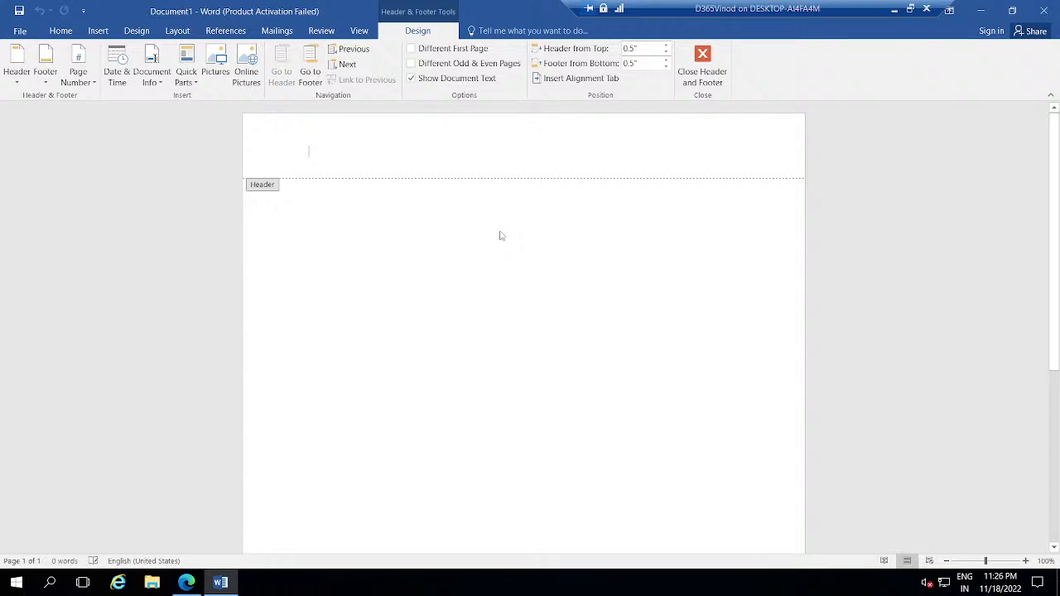
{"action": "type", "text": "Basic"}
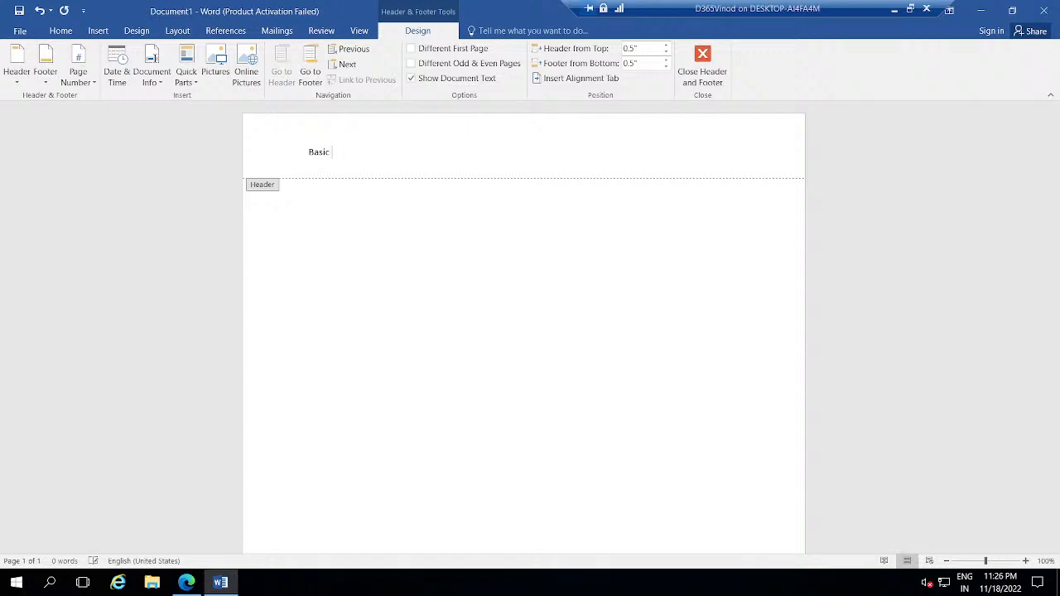
{"action": "type", "text": " Time and material project"}
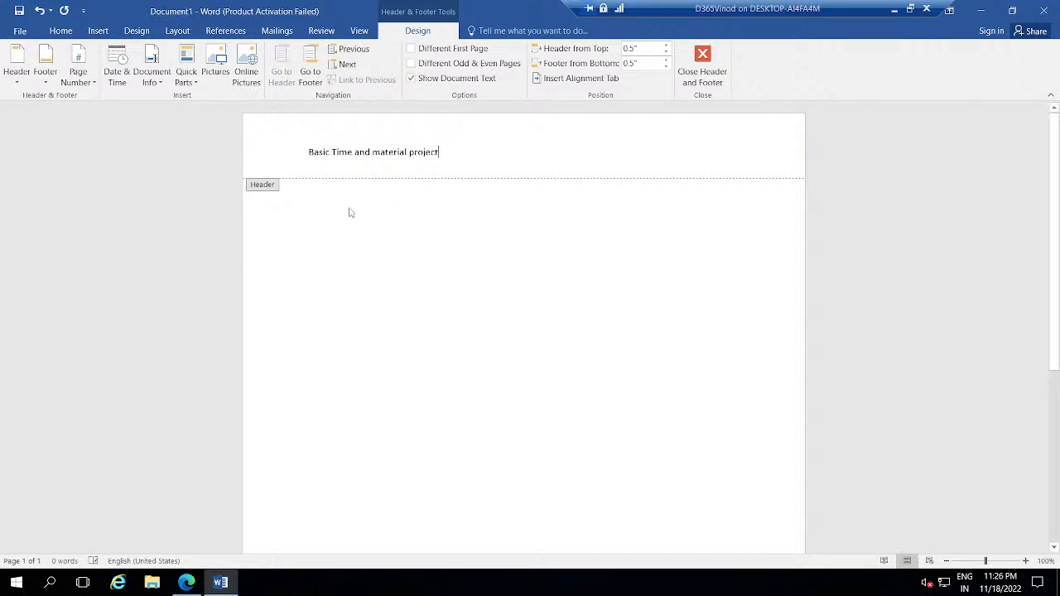
{"action": "key", "text": "Return"}
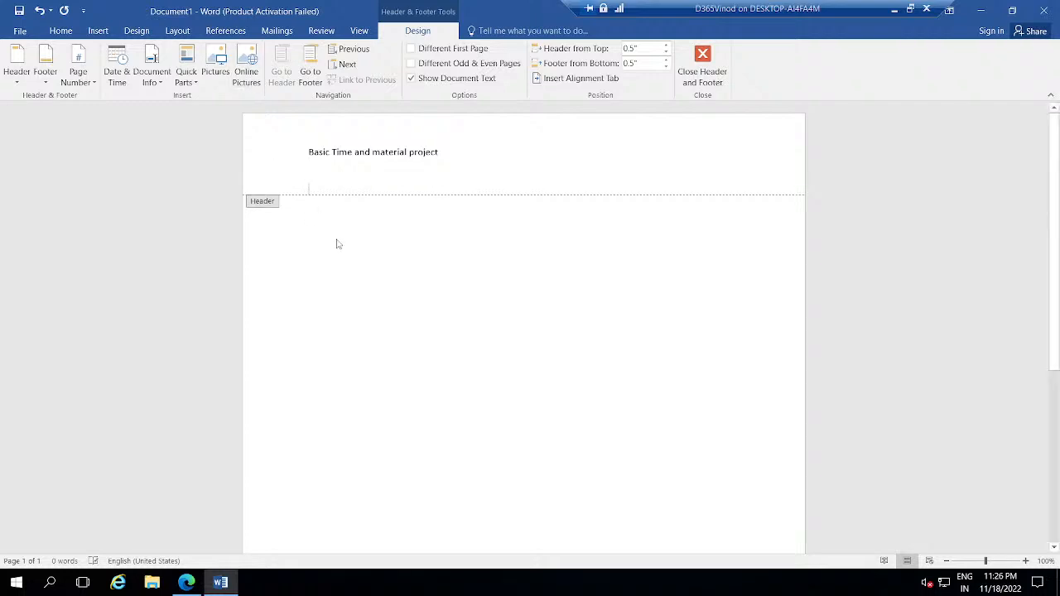
{"action": "key", "text": "BackSpace"}
{"action": "double_click", "coordinate": [421, 232]}
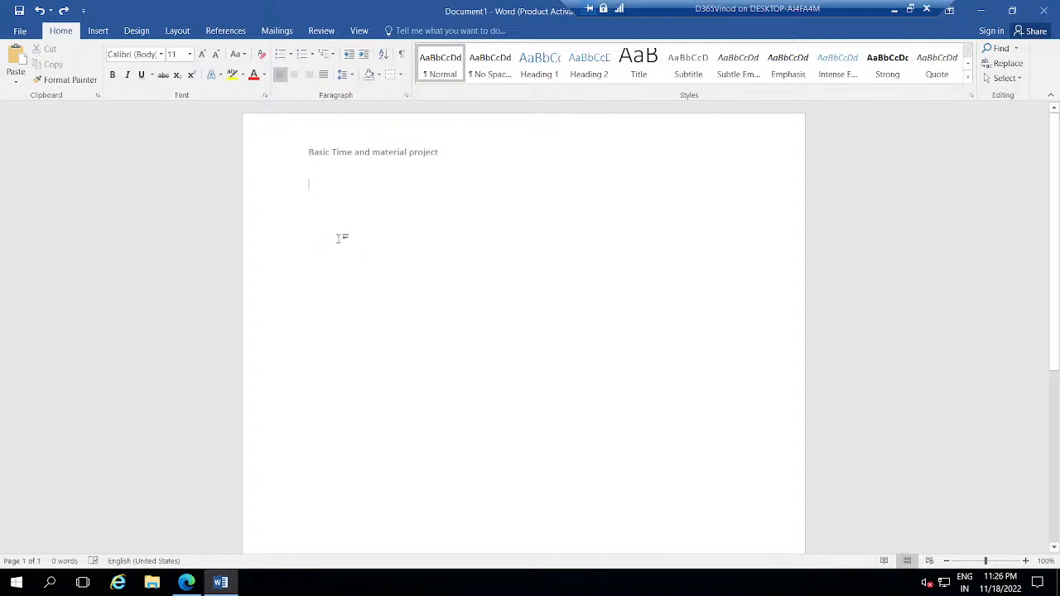
Start a numbered list in the body with the items "Creation of project group" and "Ledger posting".
{"action": "key", "text": "Return"}
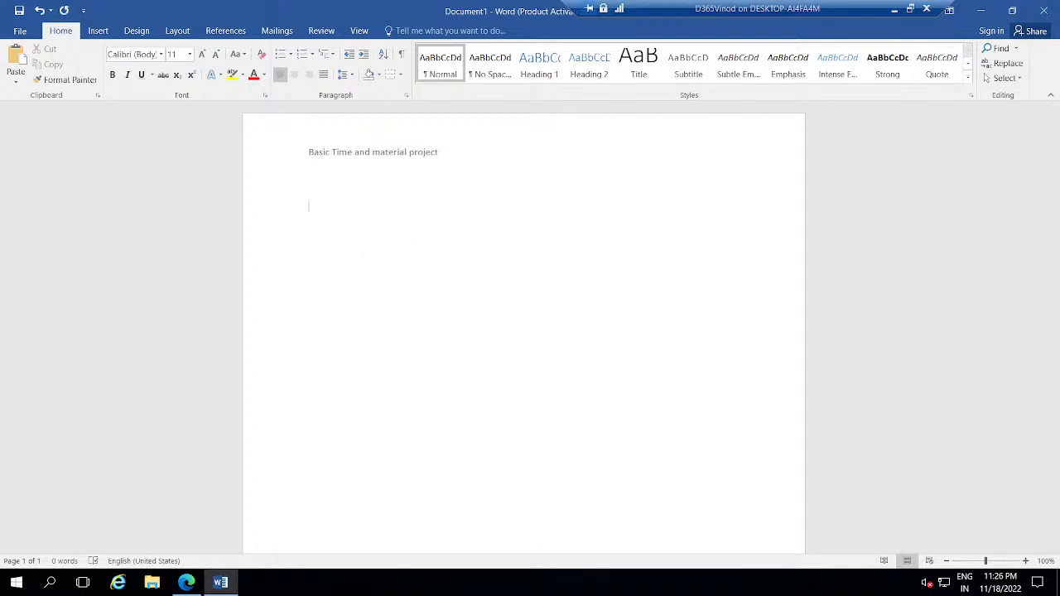
{"action": "type", "text": "1. "}
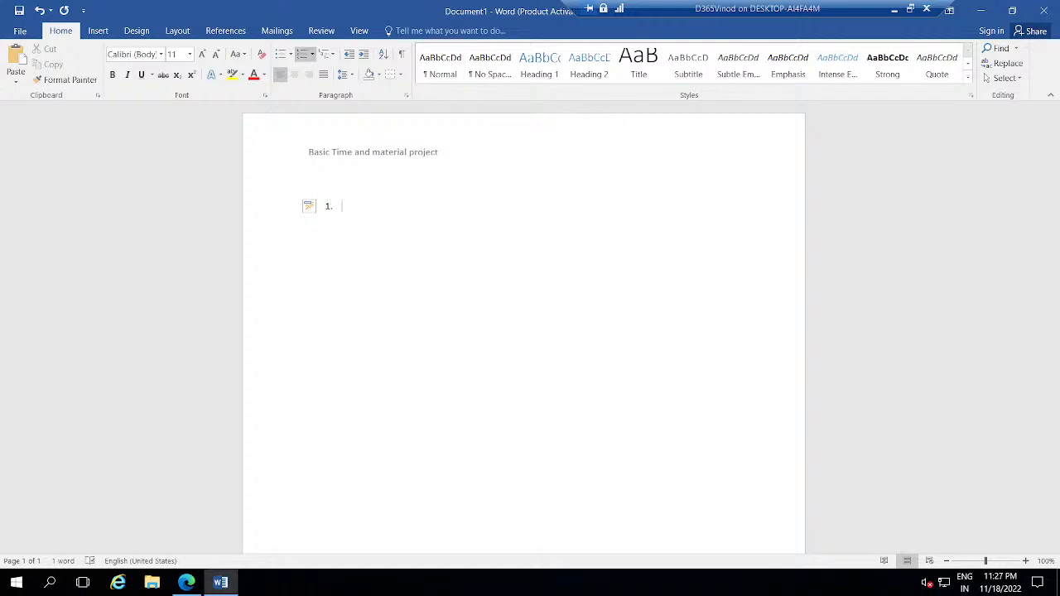
{"action": "type", "text": "Creation of "}
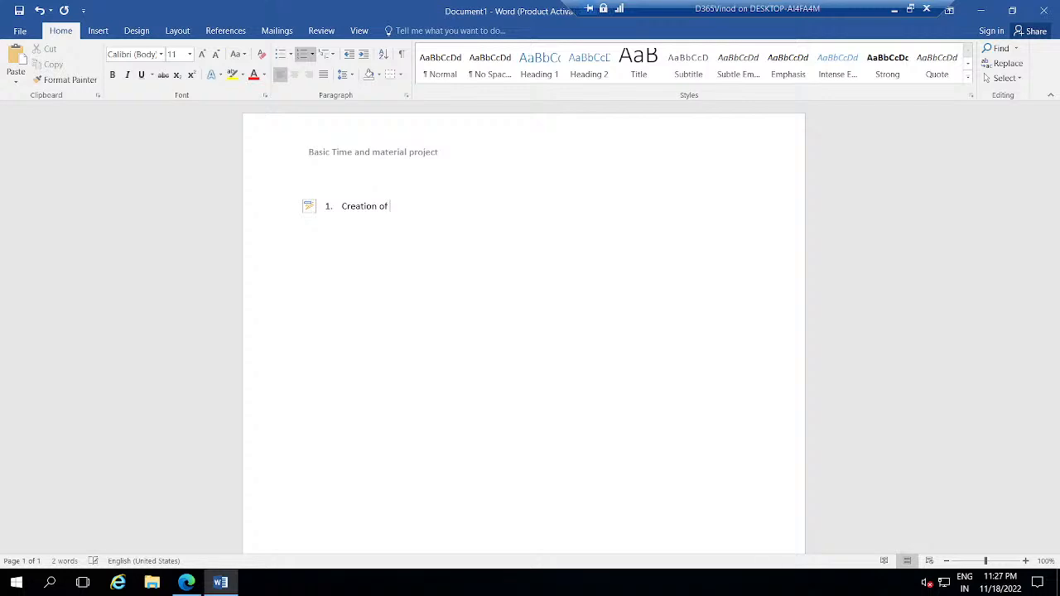
{"action": "type", "text": "project group"}
{"action": "key", "text": "Return"}
{"action": "type", "text": "2."}
{"action": "key", "text": "BackSpace"}
{"action": "key", "text": "BackSpace"}
{"action": "type", "text": "Ledger postin"}
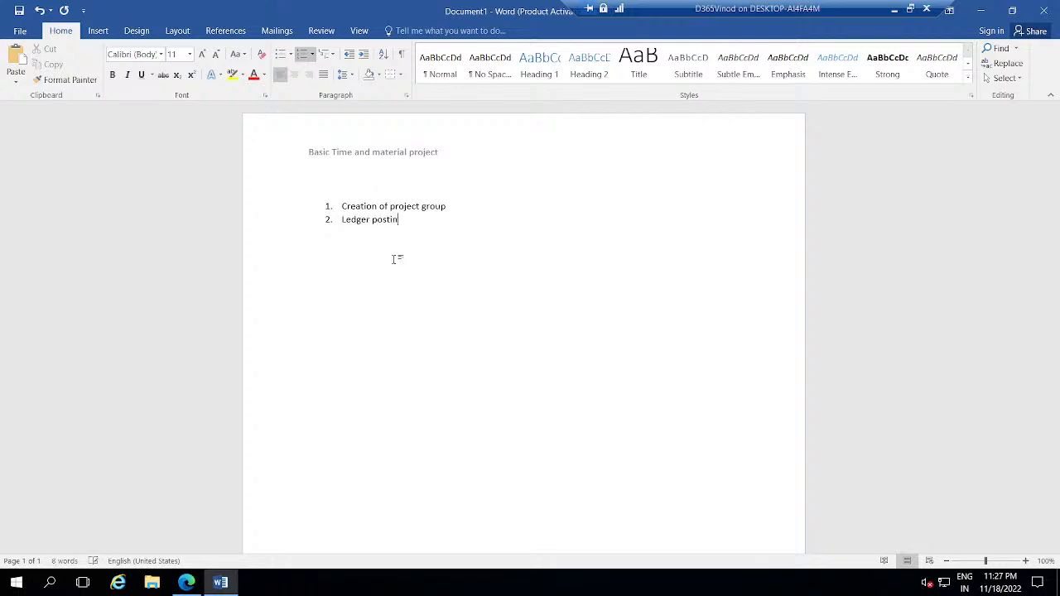
{"action": "type", "text": "g"}
{"action": "key", "text": "Return"}
Add list items 3 to 5: "Acccounting impact", "Project creation" and "Create hour journal".
{"action": "type", "text": "A"}
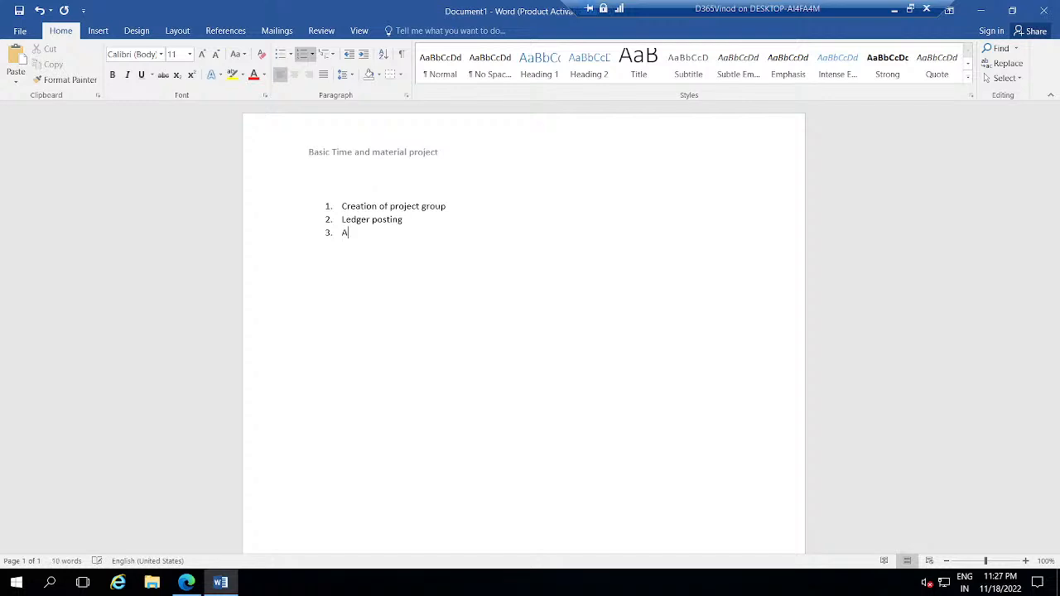
{"action": "type", "text": "cccounting impact"}
{"action": "key", "text": "Return"}
{"action": "type", "text": "Pr"}
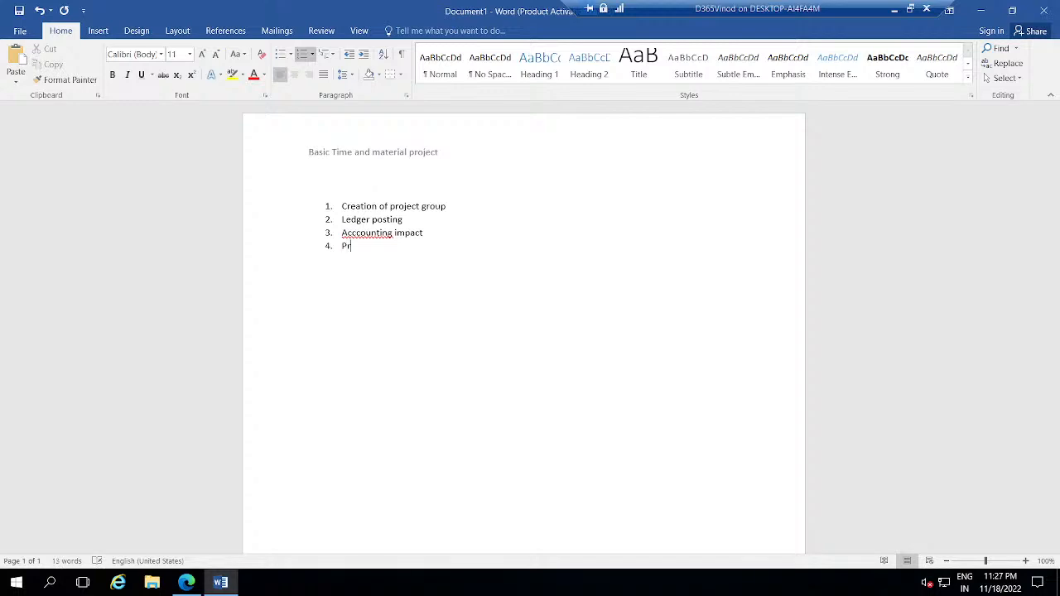
{"action": "type", "text": "oject creatio"}
{"action": "type", "text": "n "}
{"action": "type", "text": "Cret"}
{"action": "key", "text": "BackSpace"}
{"action": "type", "text": "ate hour journal"}
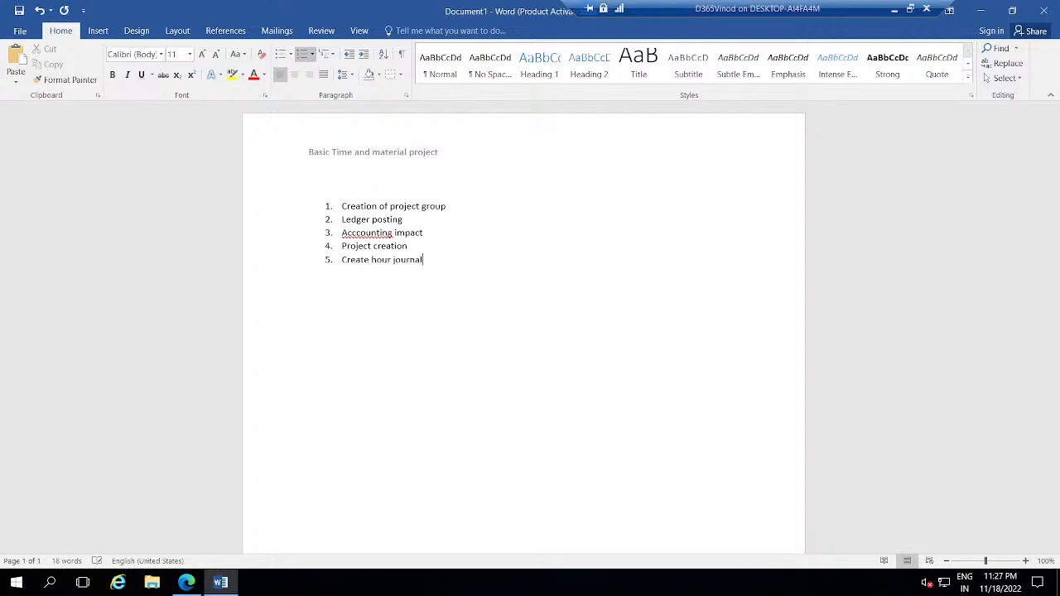
Add list items 6 to 8: "View voucher", "Contraols – Project staments" and "Inovicing".
{"action": "key", "text": "Return"}
{"action": "type", "text": "View voucher"}
{"action": "key", "text": "Return"}
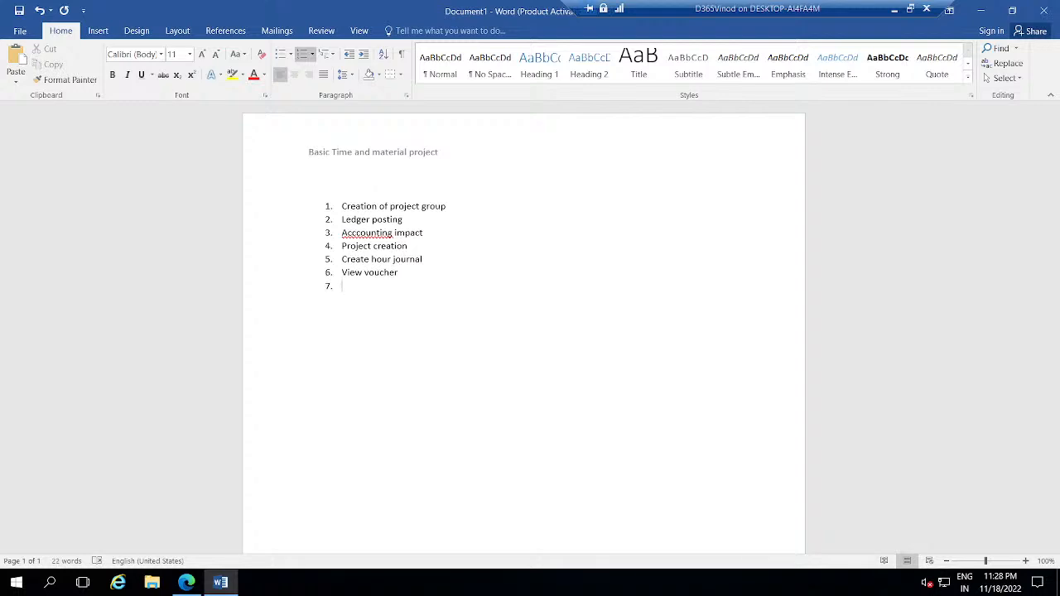
{"action": "type", "text": "Contraols"}
{"action": "type", "text": " - "}
{"action": "type", "text": "Project"}
{"action": "type", "text": " stament"}
{"action": "type", "text": "s"}
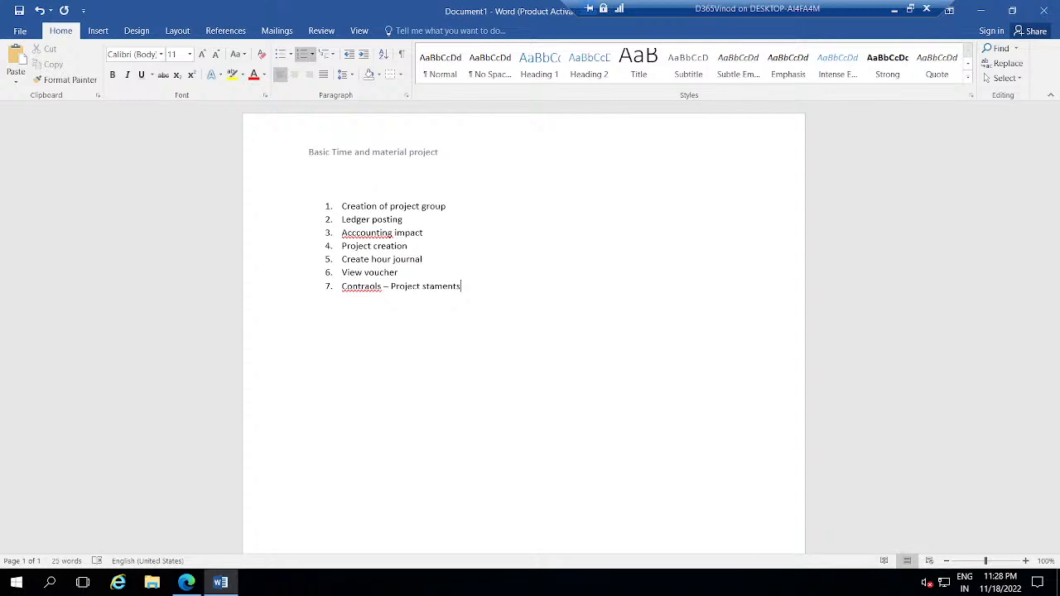
{"action": "key", "text": "Return"}
{"action": "type", "text": "Inovicing"}
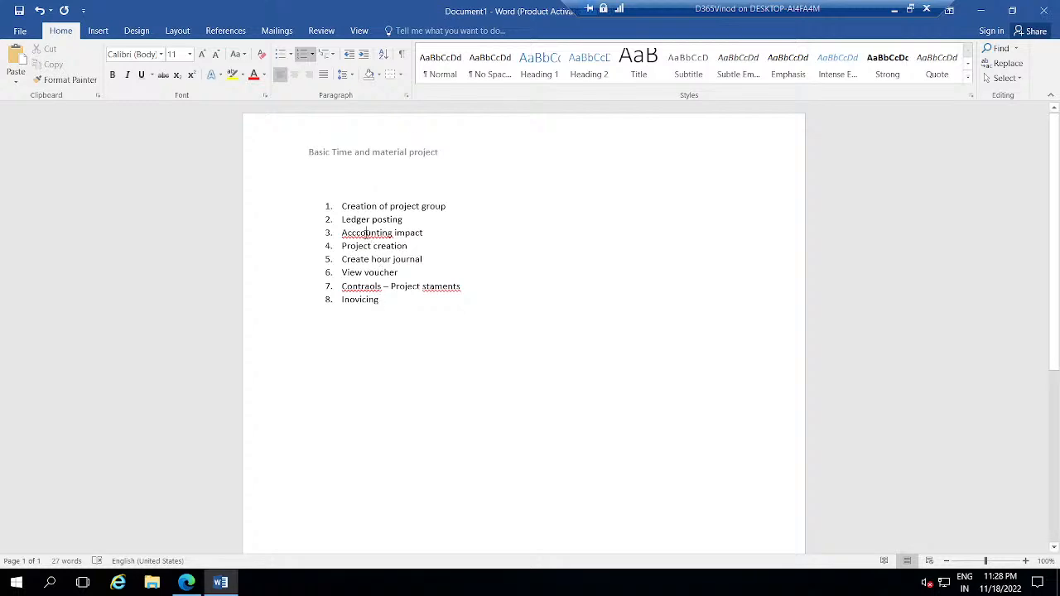
Correct the misspelled words in list items 3, 7 and 8 to "Accounting", "statements", "Controls" and "Invoicing".
{"action": "right_click", "coordinate": [372, 237]}
{"action": "left_click", "coordinate": [420, 250]}
{"action": "right_click", "coordinate": [438, 287]}
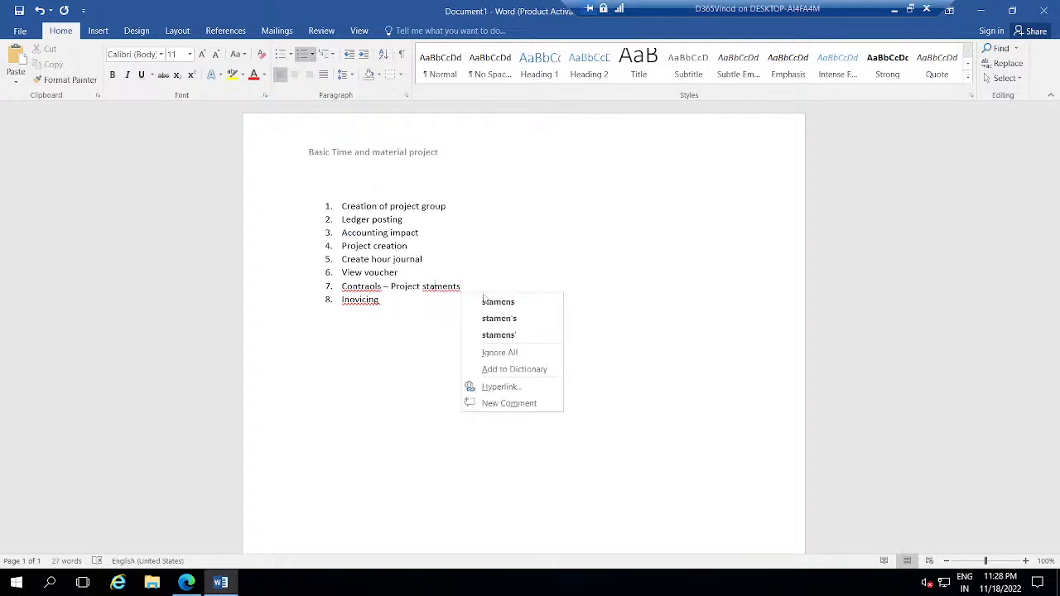
{"action": "left_click", "coordinate": [434, 287]}
{"action": "type", "text": "te"}
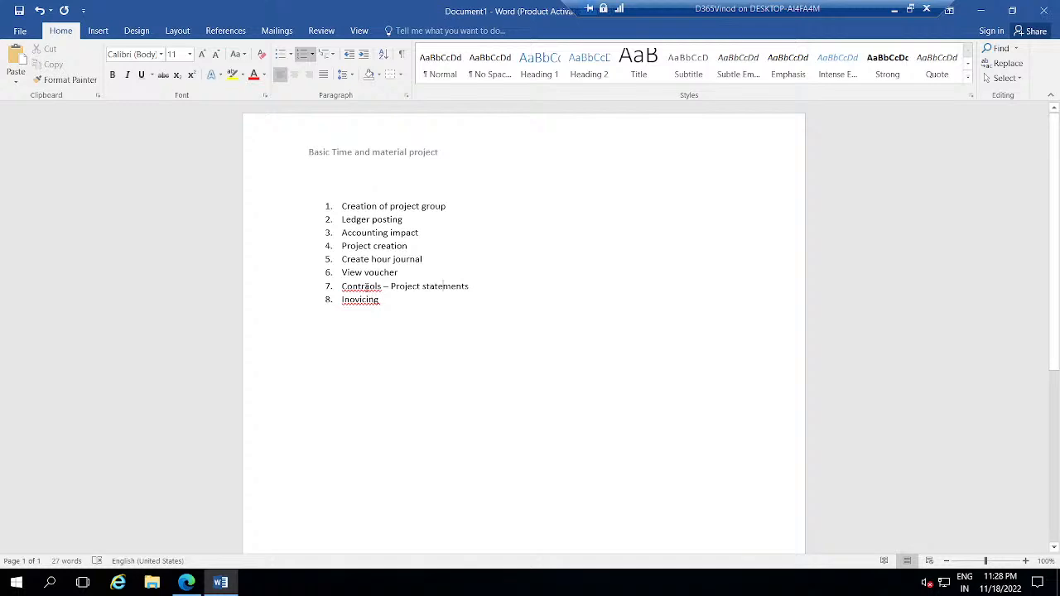
{"action": "right_click", "coordinate": [365, 287]}
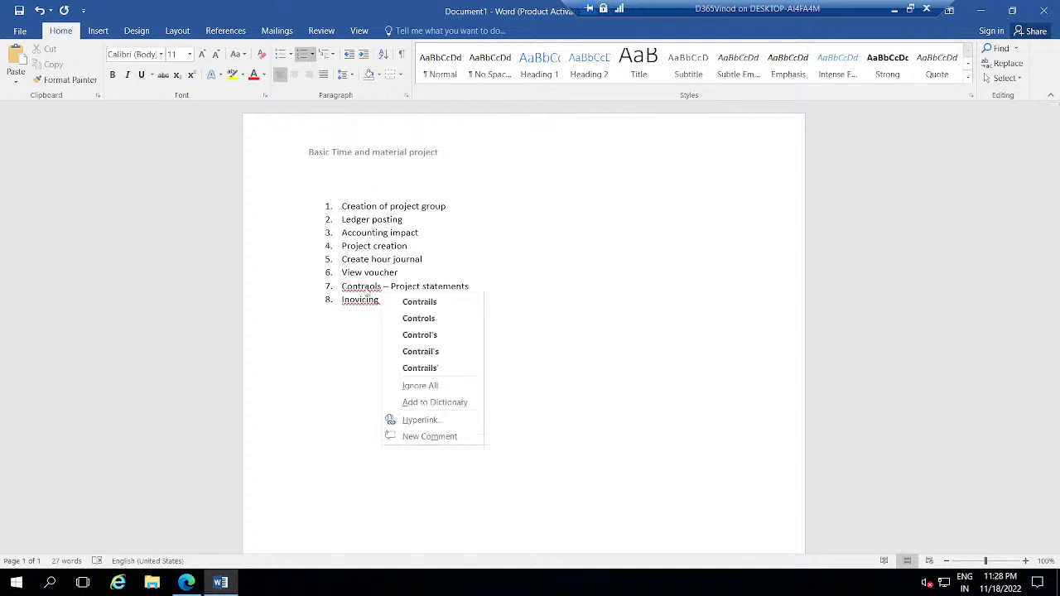
{"action": "left_click", "coordinate": [419, 319]}
{"action": "right_click", "coordinate": [360, 304]}
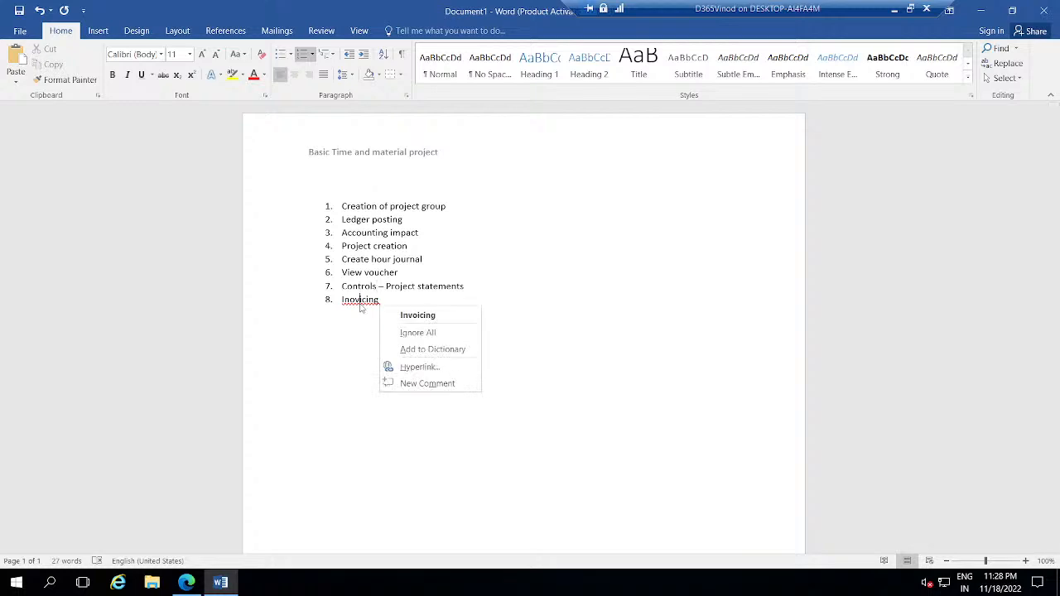
{"action": "left_click", "coordinate": [401, 315]}
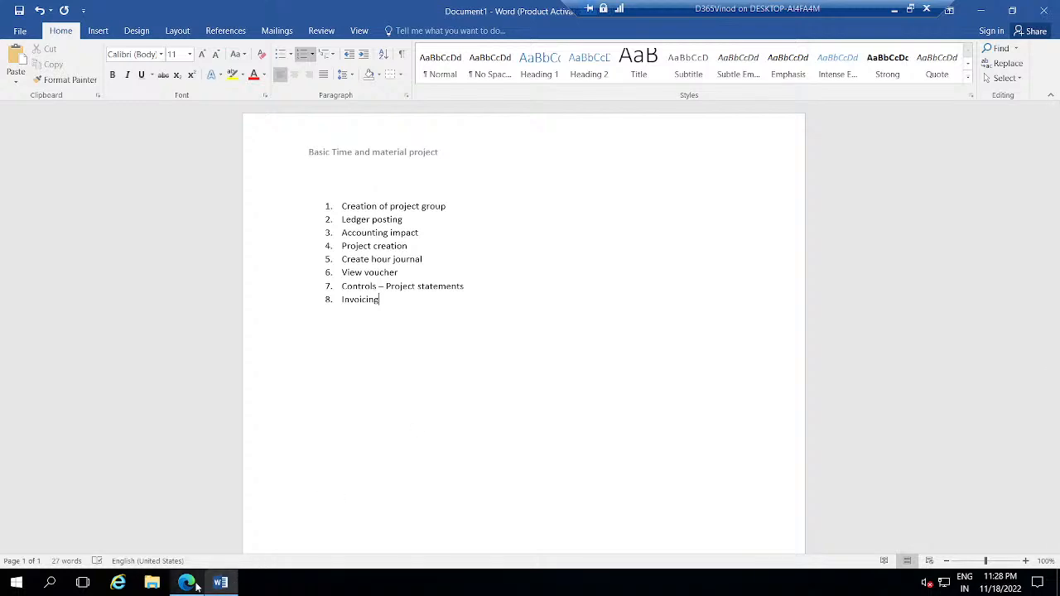
Switch to Finance and Operations in the browser and show the expanded page list of the Project management and accounting module.
{"action": "mouse_move", "coordinate": [196, 585]}
{"action": "left_click", "coordinate": [211, 497]}
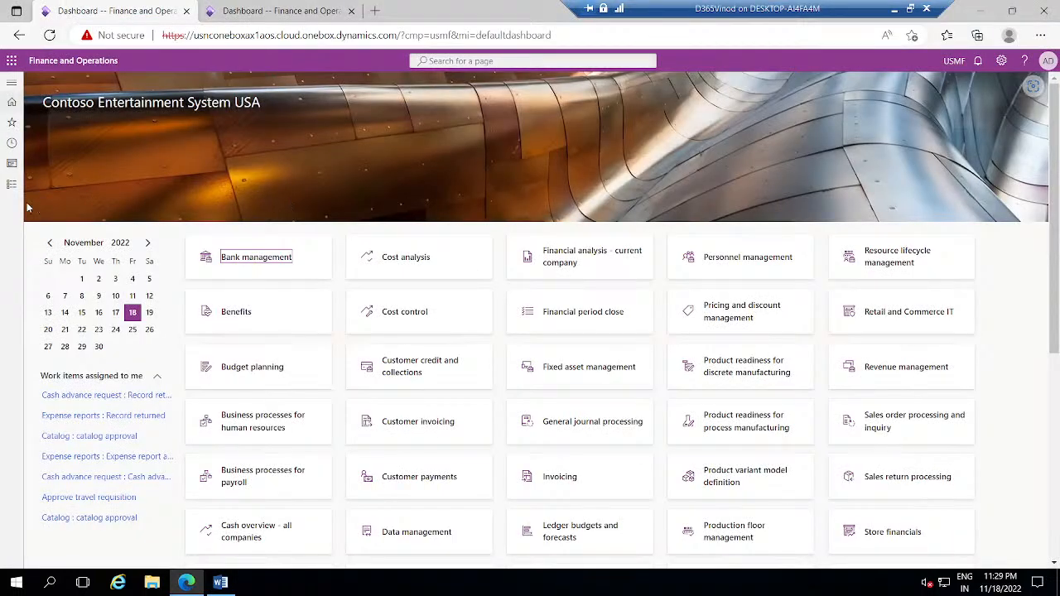
{"action": "left_click", "coordinate": [13, 190]}
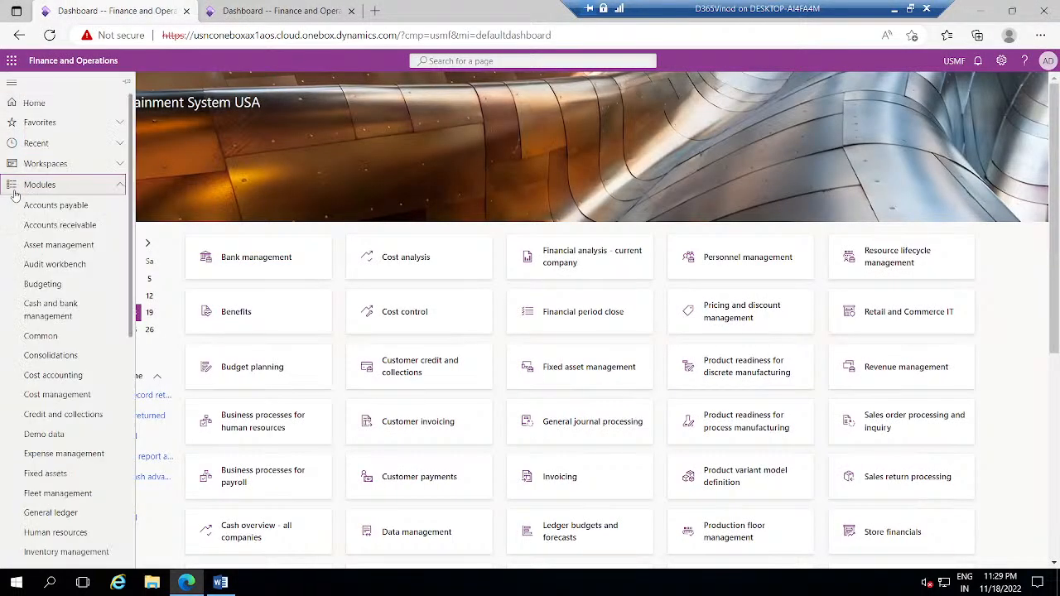
{"action": "scroll", "coordinate": [132, 365], "scroll_direction": "down", "scroll_amount": 5}
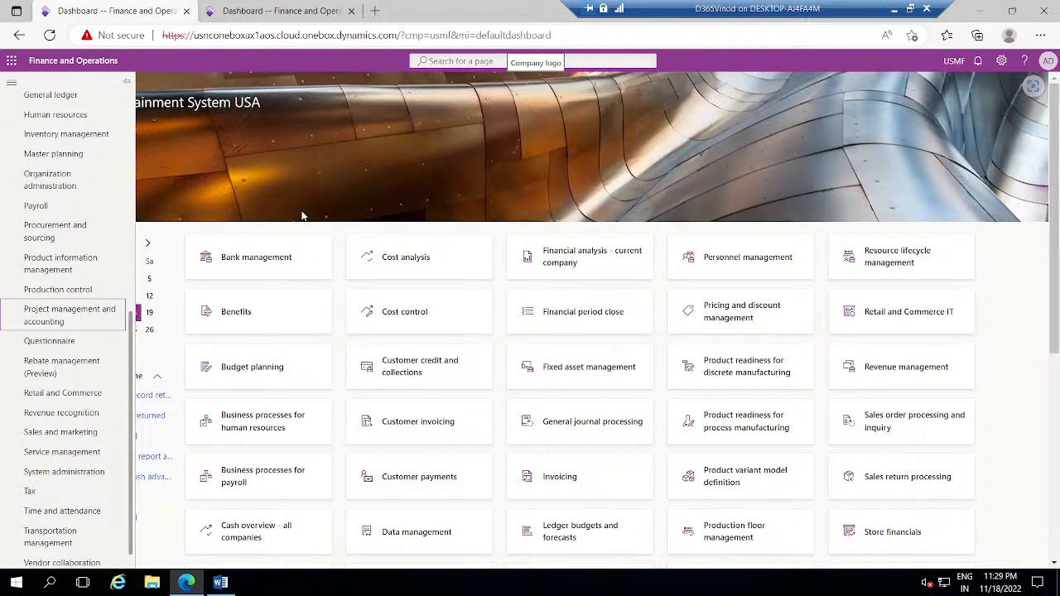
{"action": "left_click", "coordinate": [74, 323]}
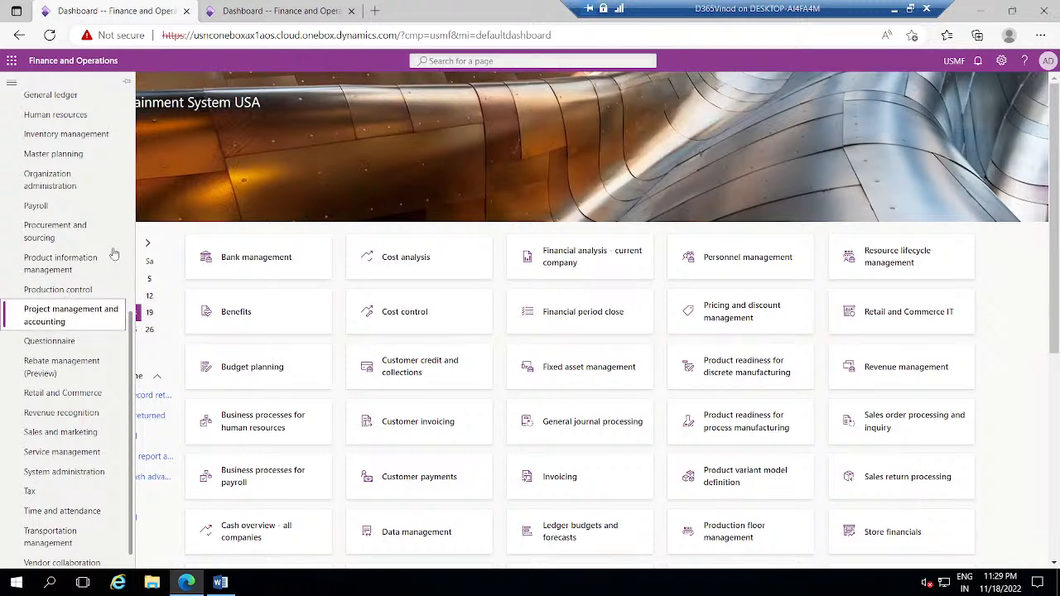
{"action": "left_click", "coordinate": [58, 276]}
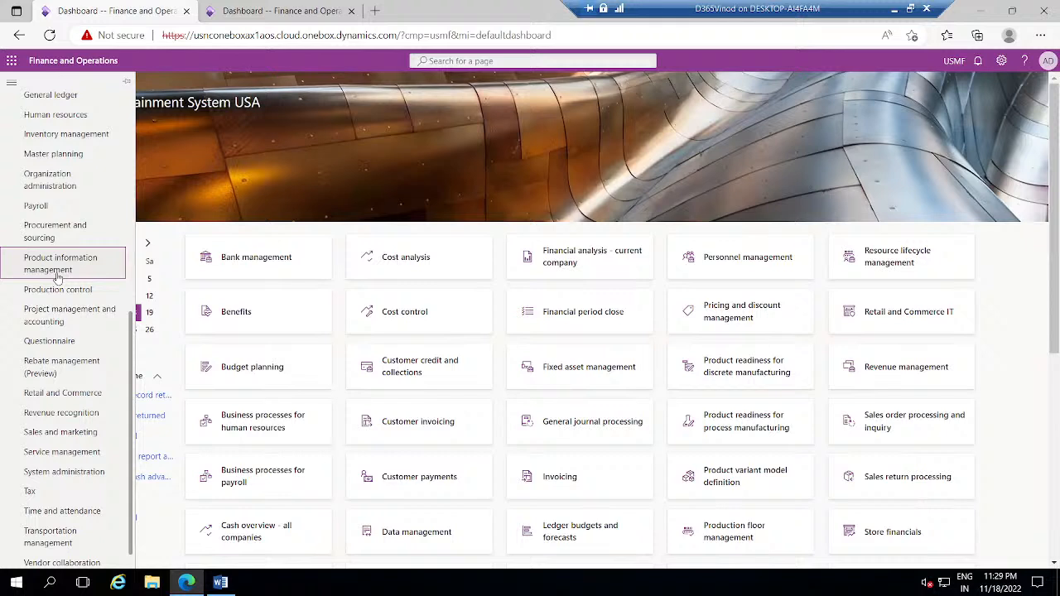
{"action": "left_click", "coordinate": [69, 322]}
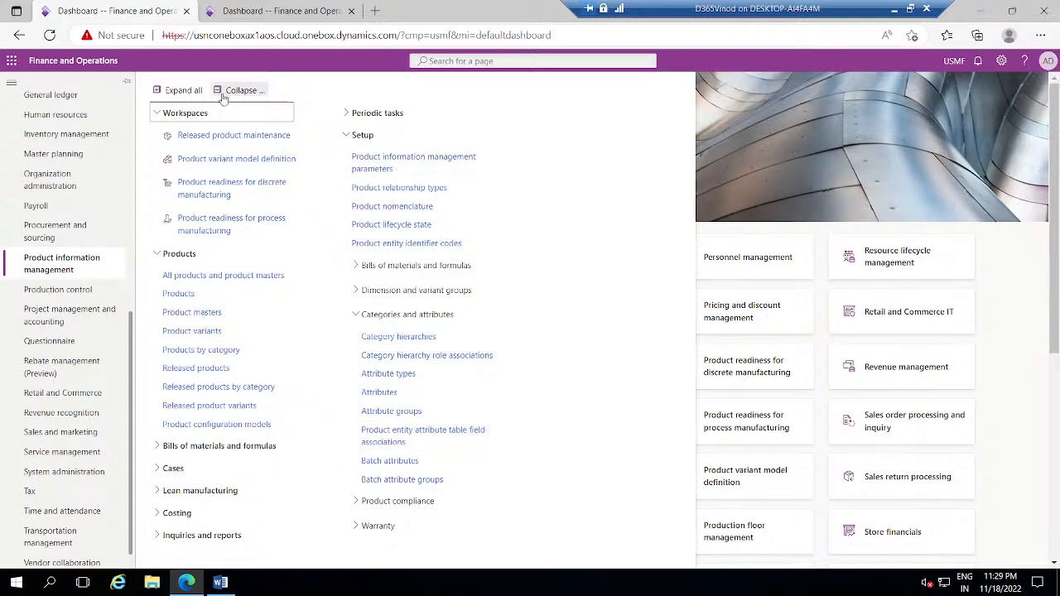
{"action": "left_click", "coordinate": [193, 93]}
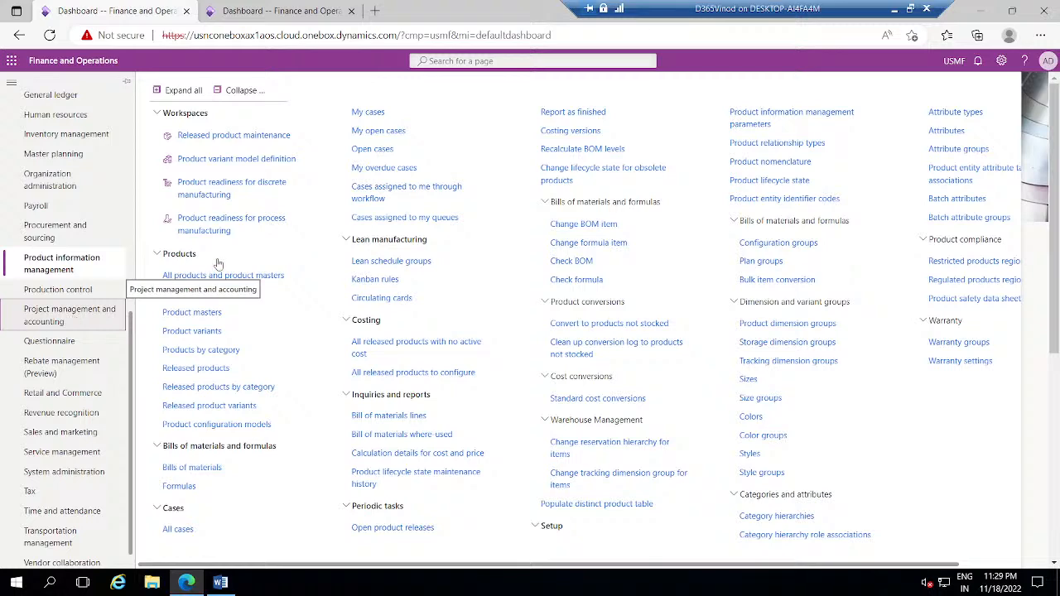
{"action": "left_click", "coordinate": [74, 319]}
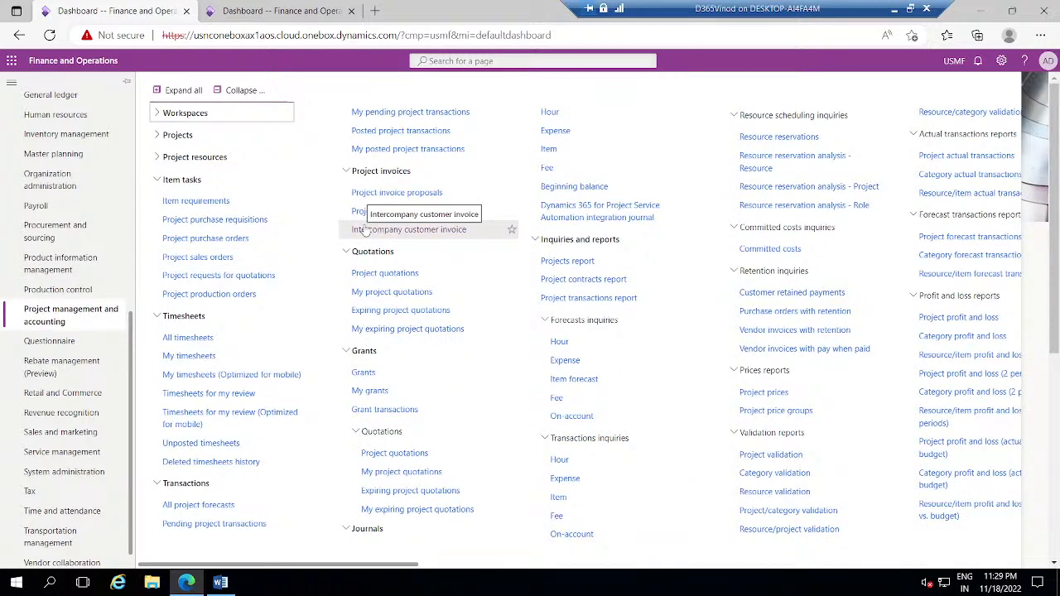
Find "project grou" on the page and open the Project groups page under the Posting setup.
{"action": "key", "text": "ctrl+f"}
{"action": "type", "text": "p"}
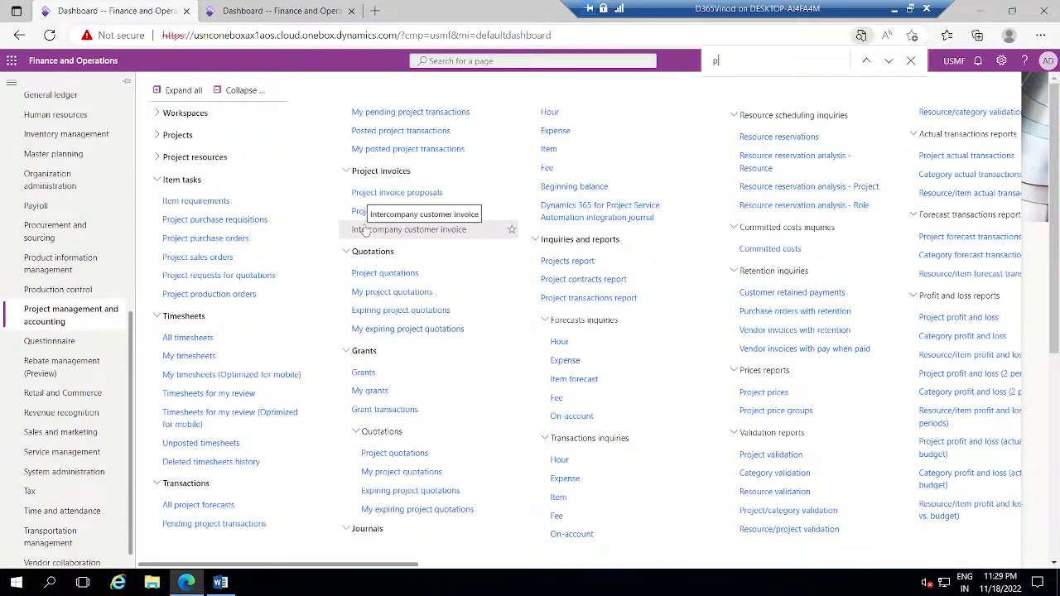
{"action": "type", "text": "roject grou"}
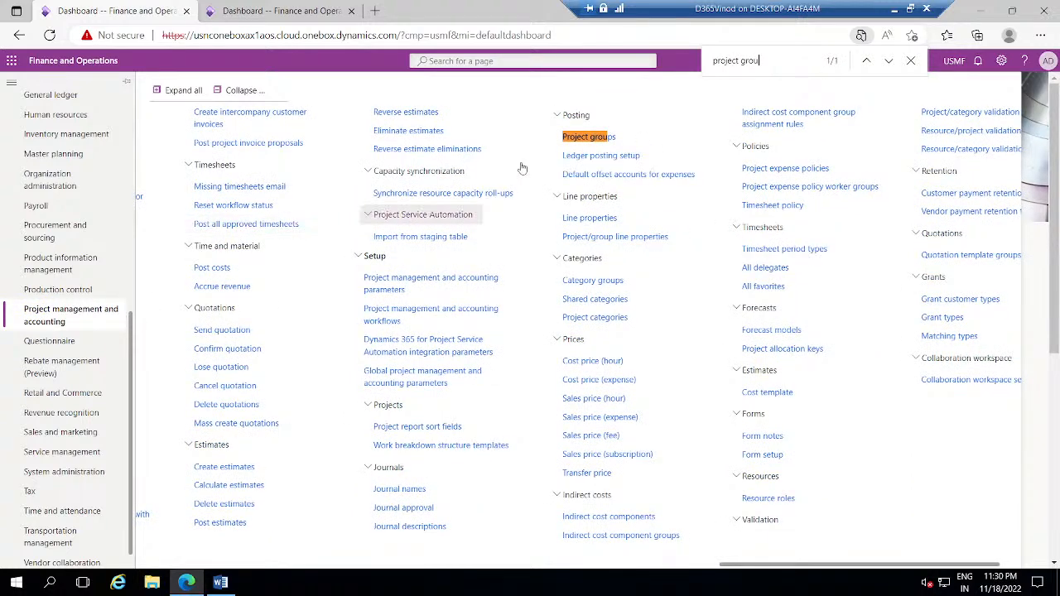
{"action": "left_click", "coordinate": [620, 137]}
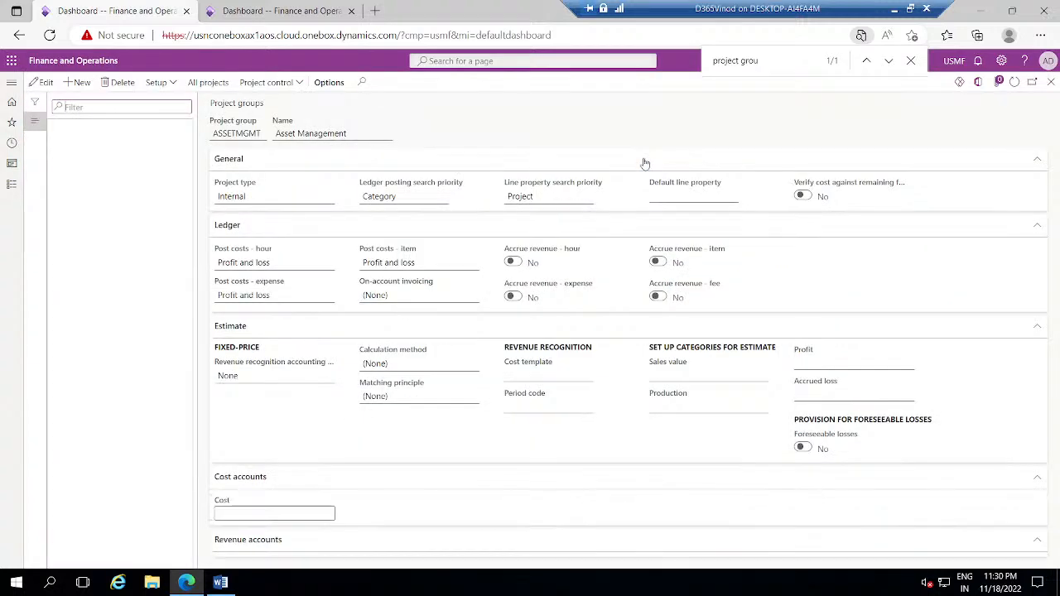
Create a new project group with "Basic TM" as both its project group ID and name.
{"action": "left_click", "coordinate": [74, 88]}
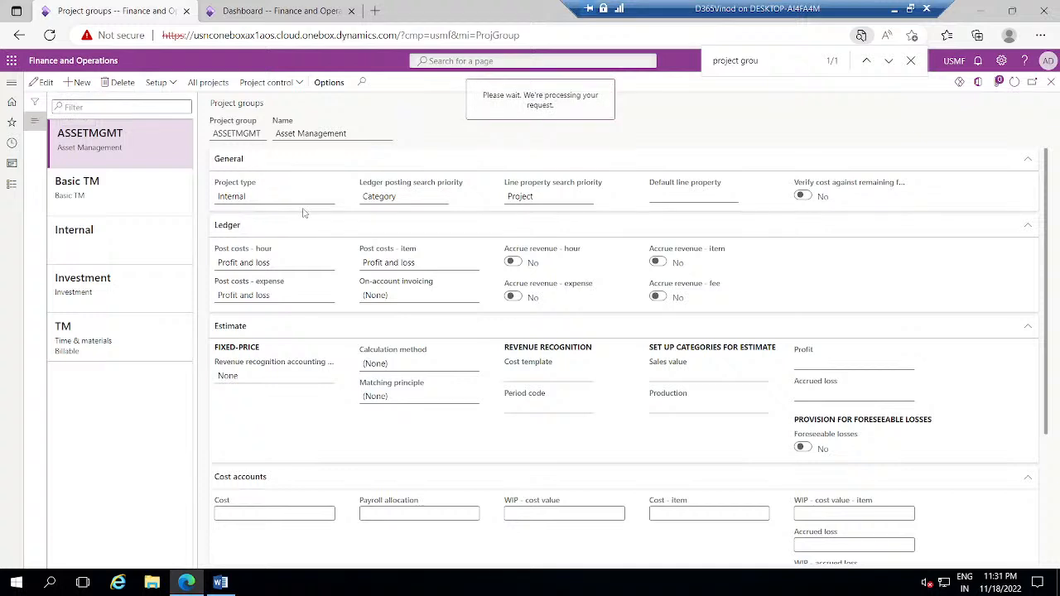
{"action": "type", "text": "Basi"}
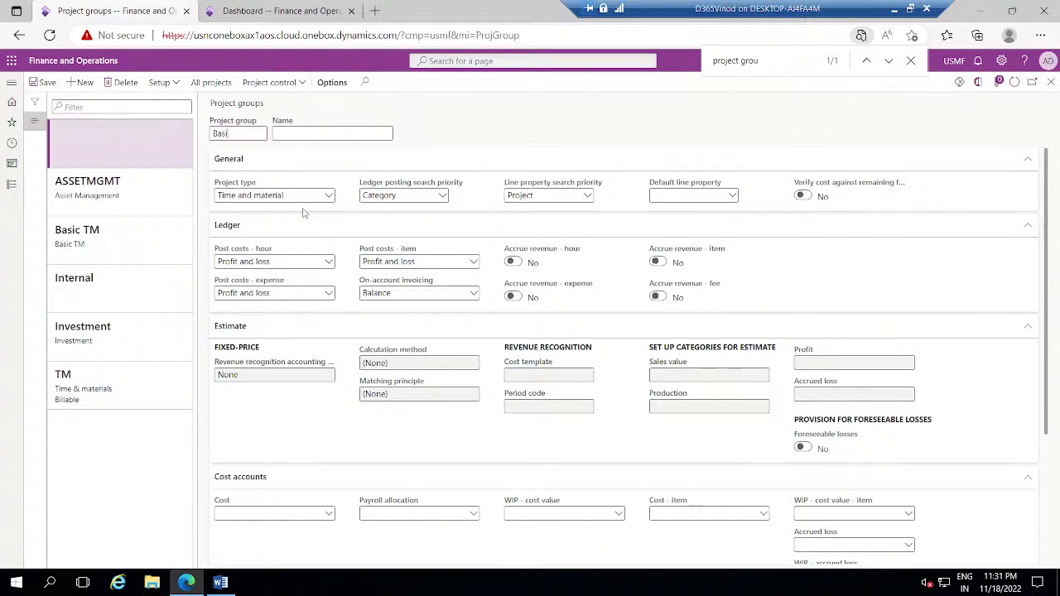
{"action": "type", "text": "c TM"}
{"action": "key", "text": "ctrl+a"}
{"action": "key", "text": "ctrl+c"}
{"action": "key", "text": "Tab"}
{"action": "key", "text": "ctrl+v"}
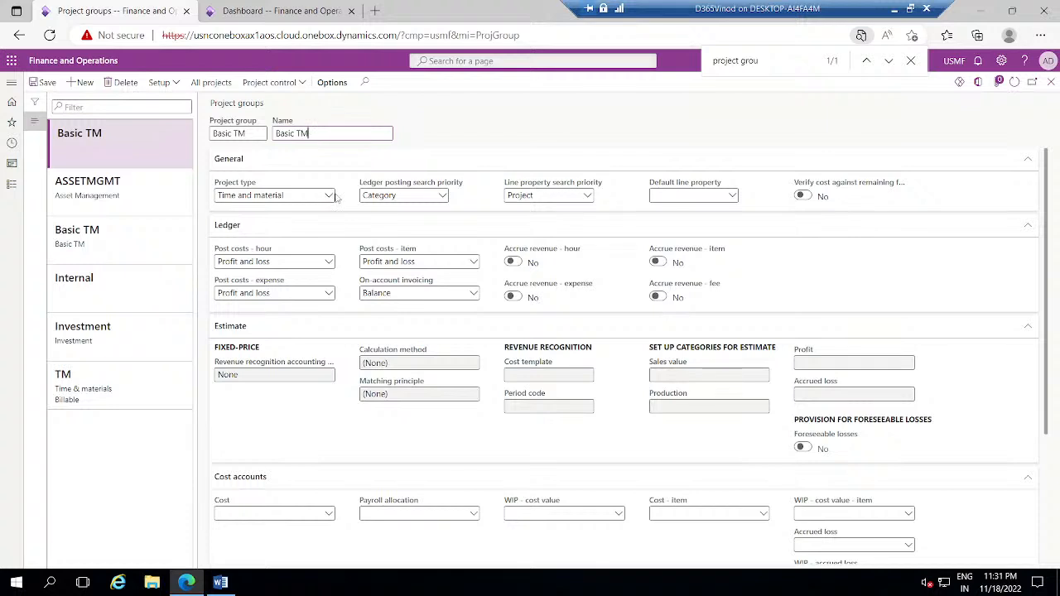
Check the options for project type and ledger posting search priority, and try to save the new project group.
{"action": "left_click", "coordinate": [330, 196]}
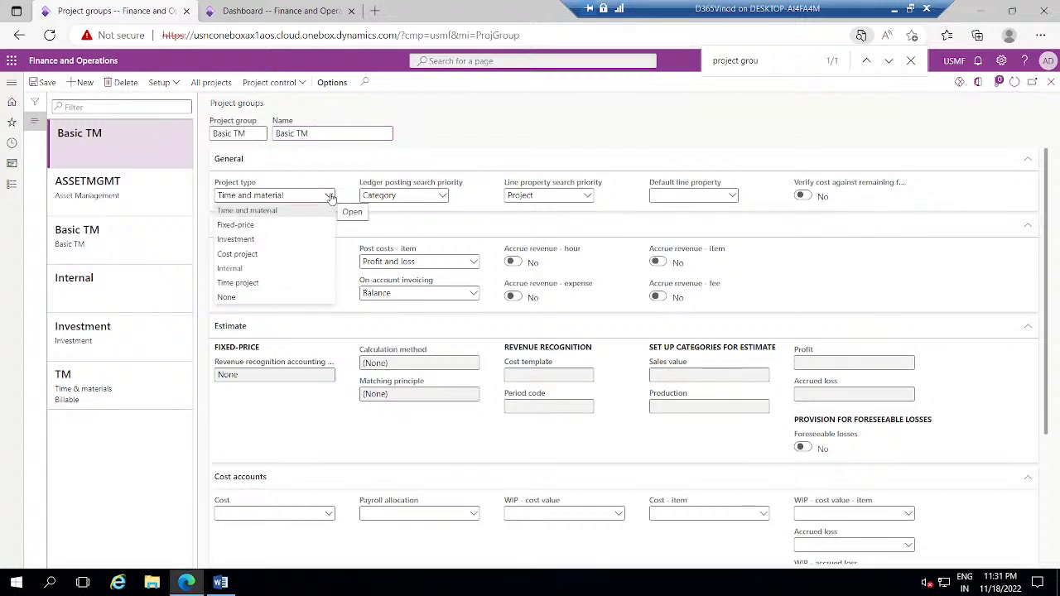
{"action": "left_click", "coordinate": [478, 128]}
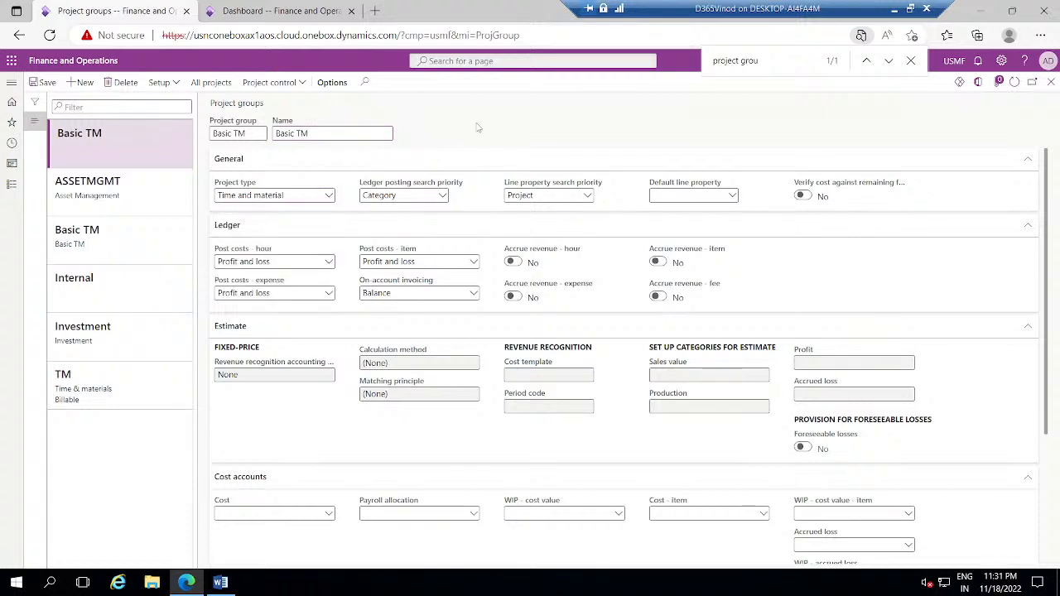
{"action": "left_click", "coordinate": [443, 202]}
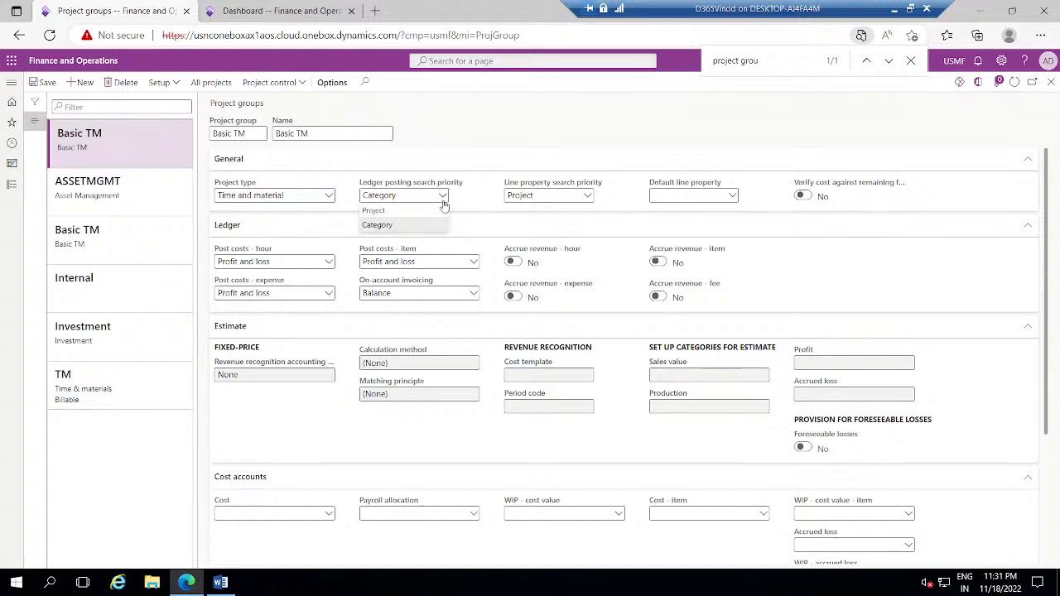
{"action": "left_click", "coordinate": [452, 135]}
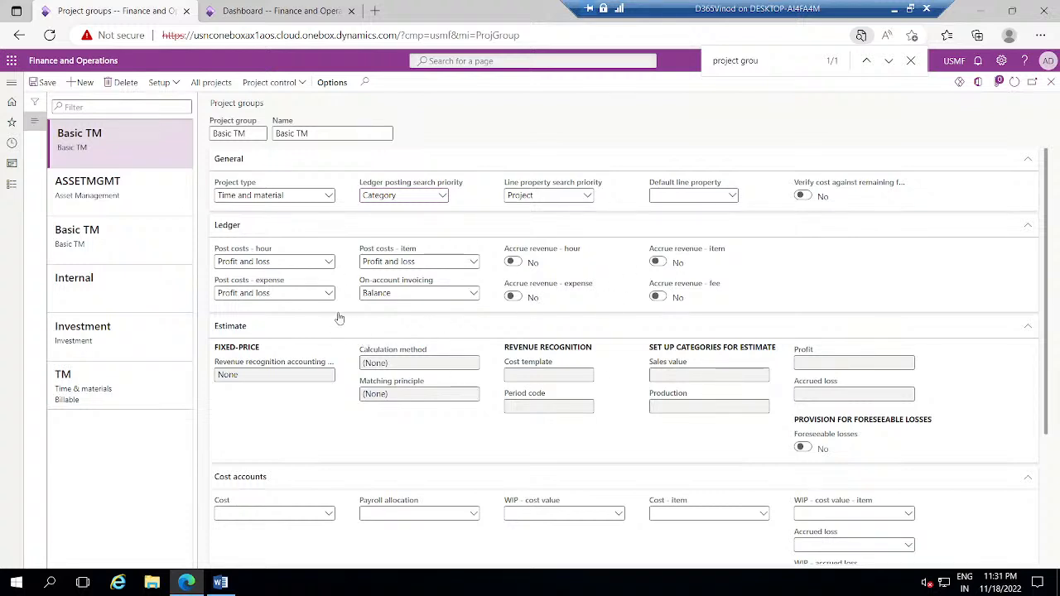
{"action": "left_click", "coordinate": [42, 83]}
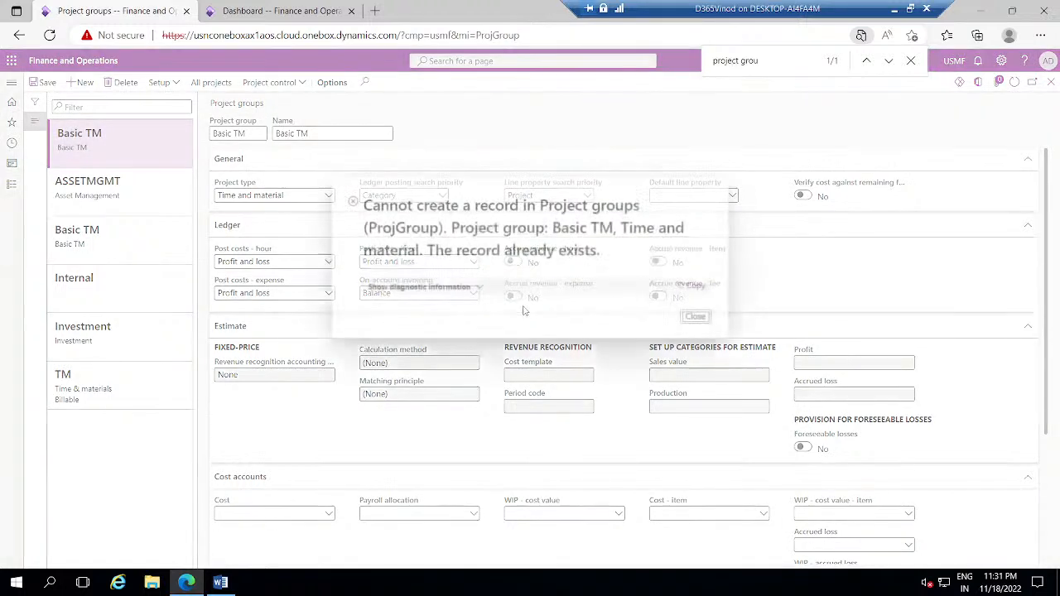
{"action": "left_click", "coordinate": [697, 317]}
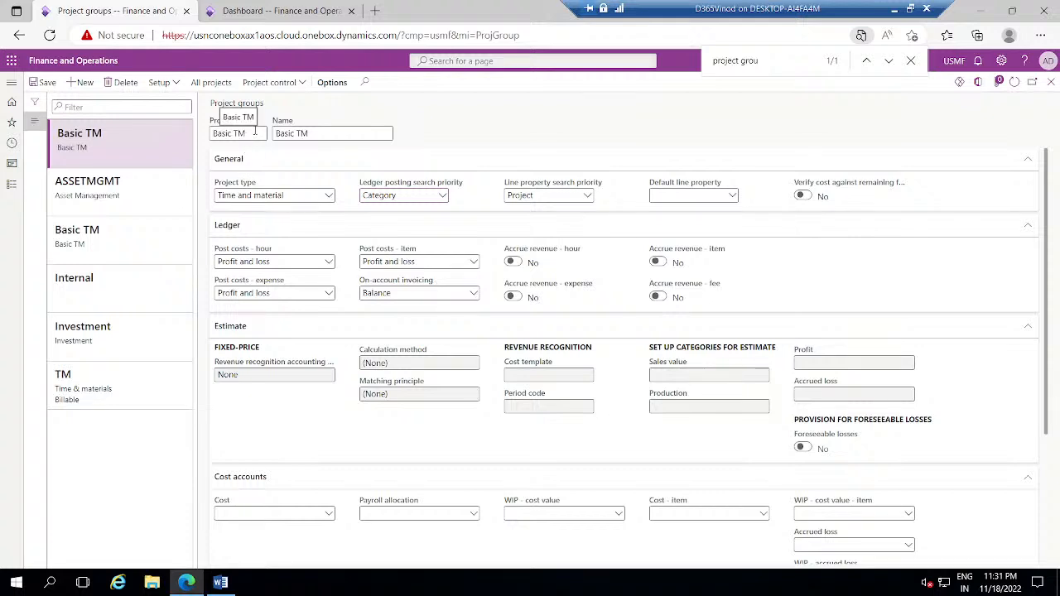
Change the new group's ID and name to "Basic TM1" and save the record.
{"action": "type", "text": "1"}
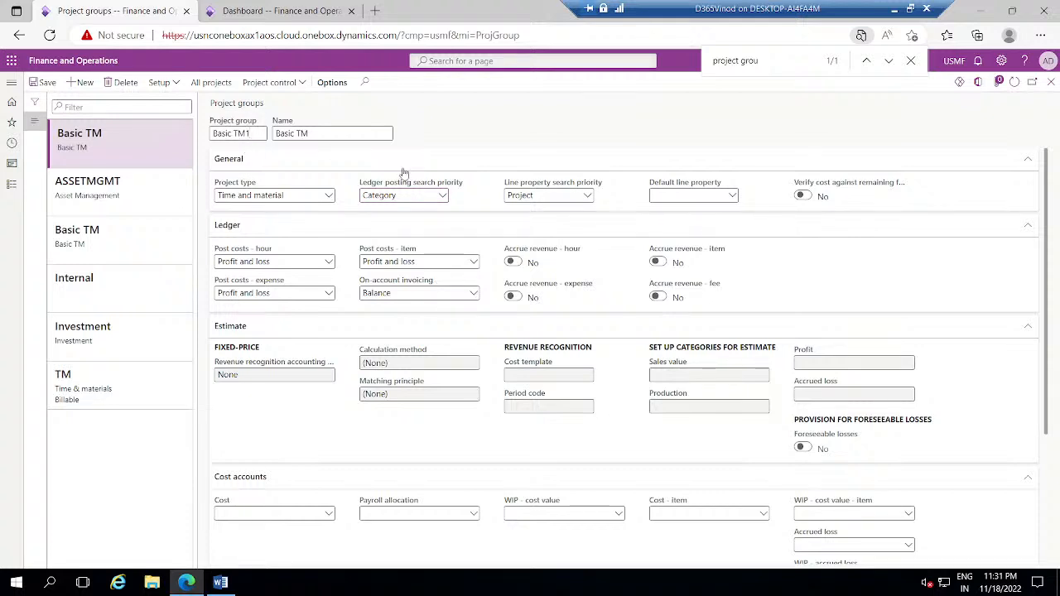
{"action": "key", "text": "Tab"}
{"action": "key", "text": "End"}
{"action": "type", "text": "1"}
{"action": "left_click", "coordinate": [43, 82]}
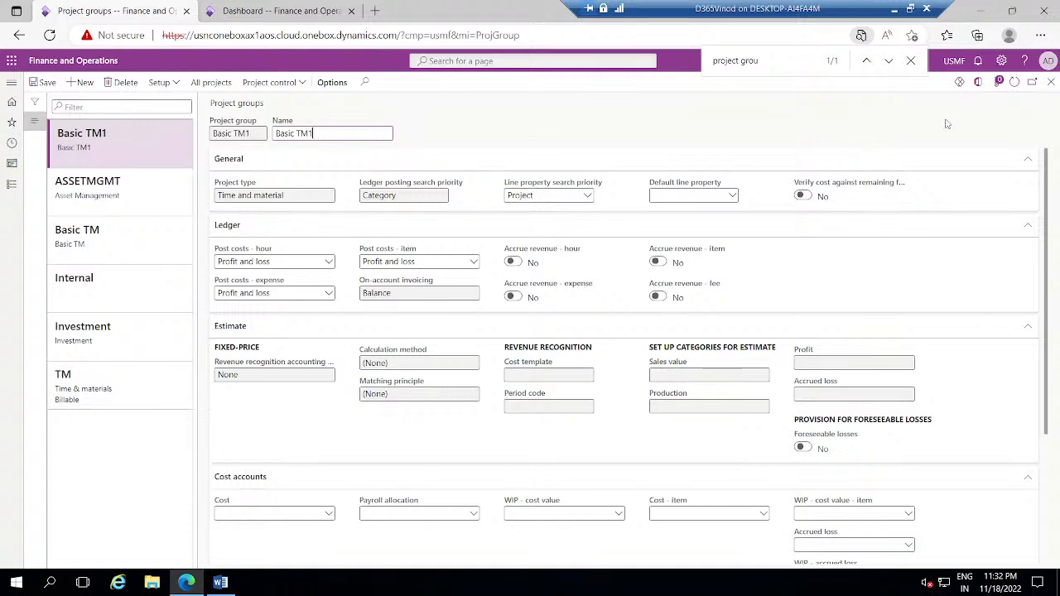
Leave Project groups, find "ledger posti" among the project management and accounting pages, and open Ledger posting setup.
{"action": "left_click", "coordinate": [1050, 83]}
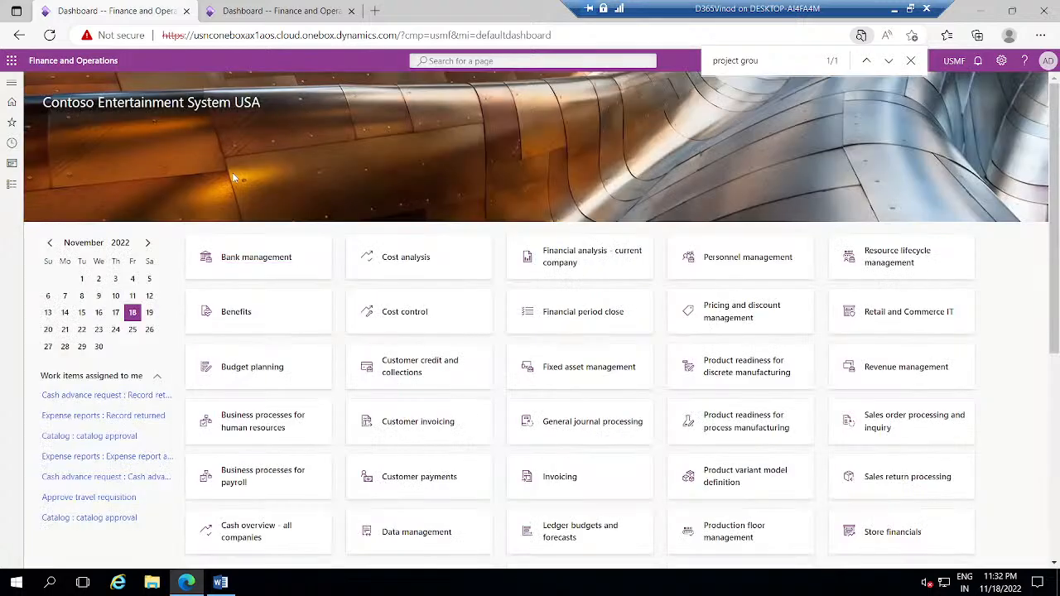
{"action": "left_click", "coordinate": [13, 186]}
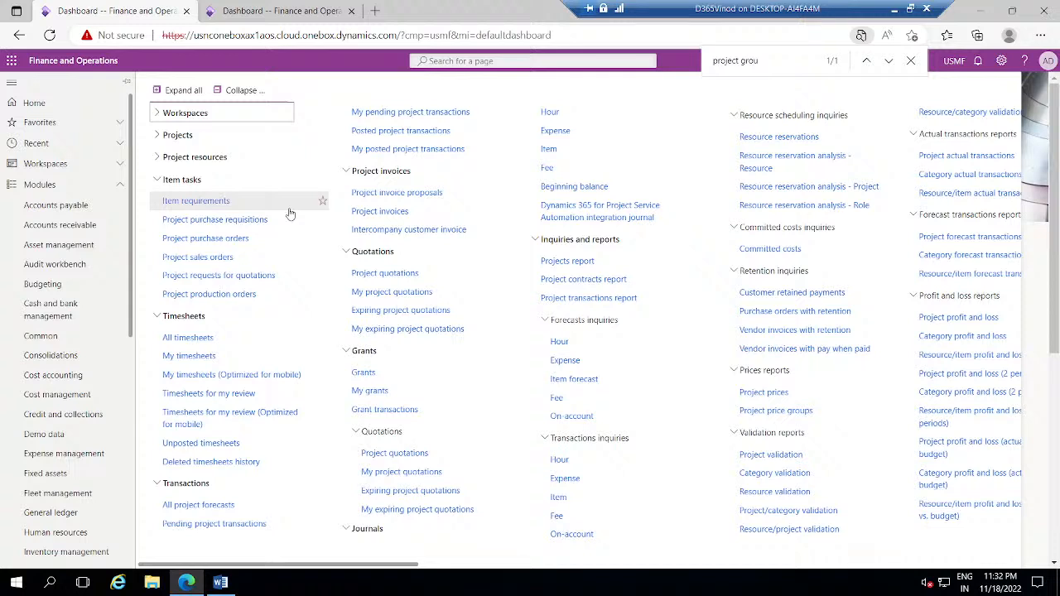
{"action": "key", "text": "ctrl+f"}
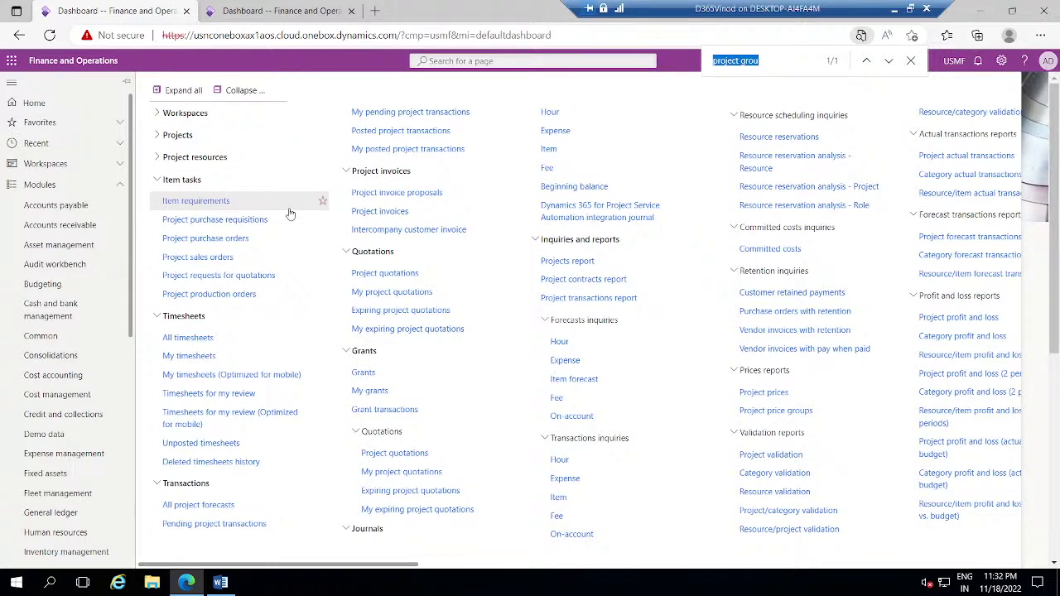
{"action": "type", "text": "ledger"}
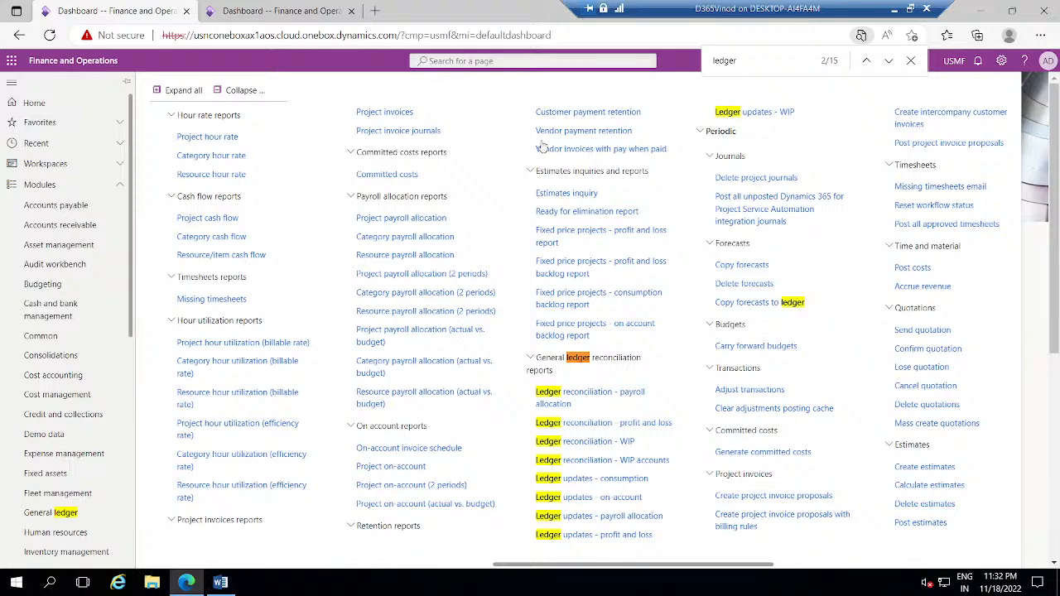
{"action": "type", "text": "pos"}
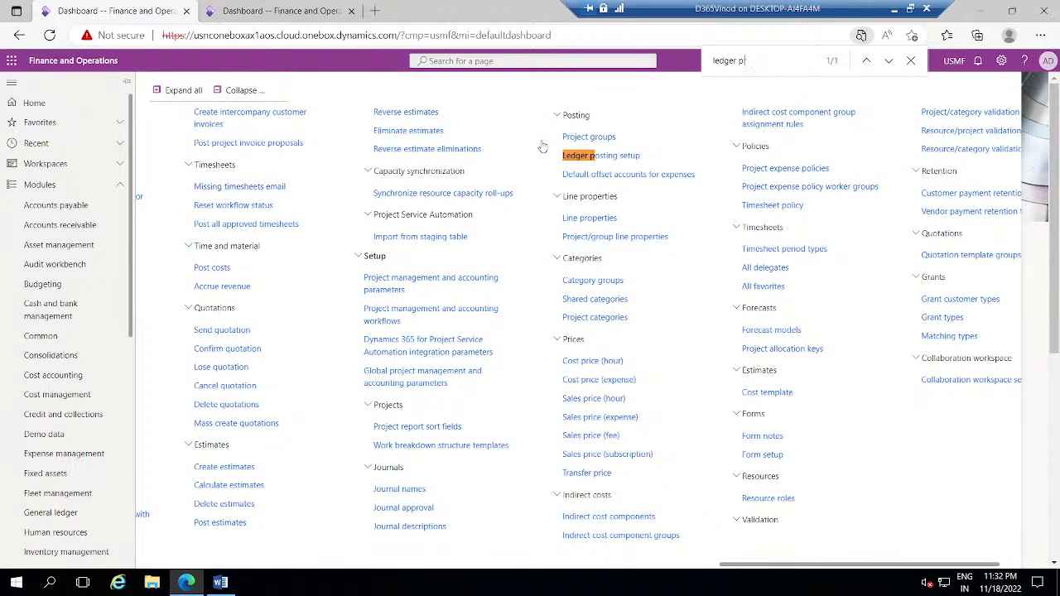
{"action": "type", "text": "ti"}
{"action": "left_click", "coordinate": [627, 156]}
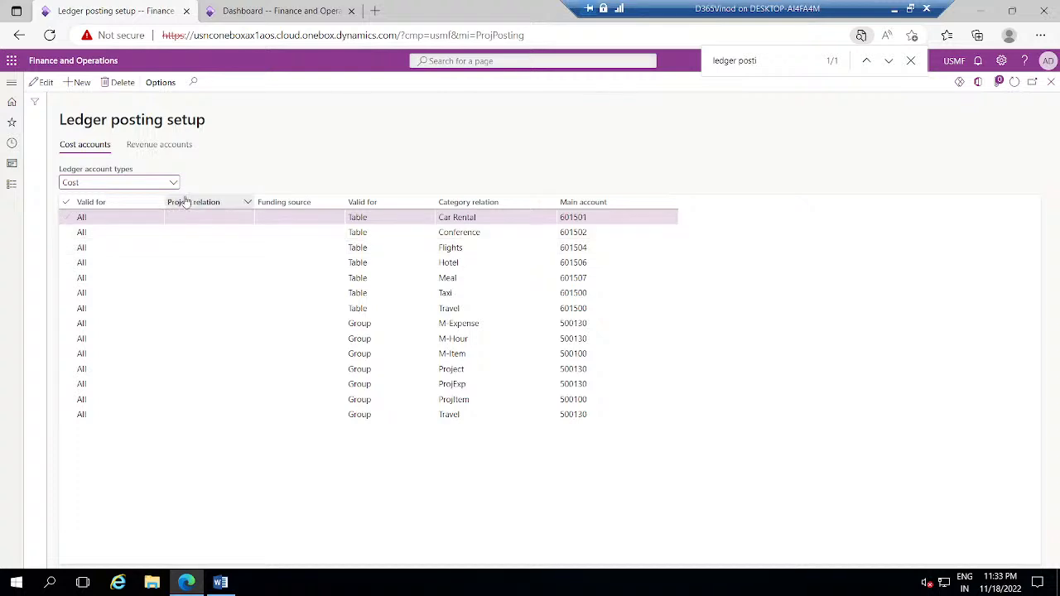
Add a Cost posting line with category validity set to Table and the Apprentice category as its relation.
{"action": "left_click", "coordinate": [78, 86]}
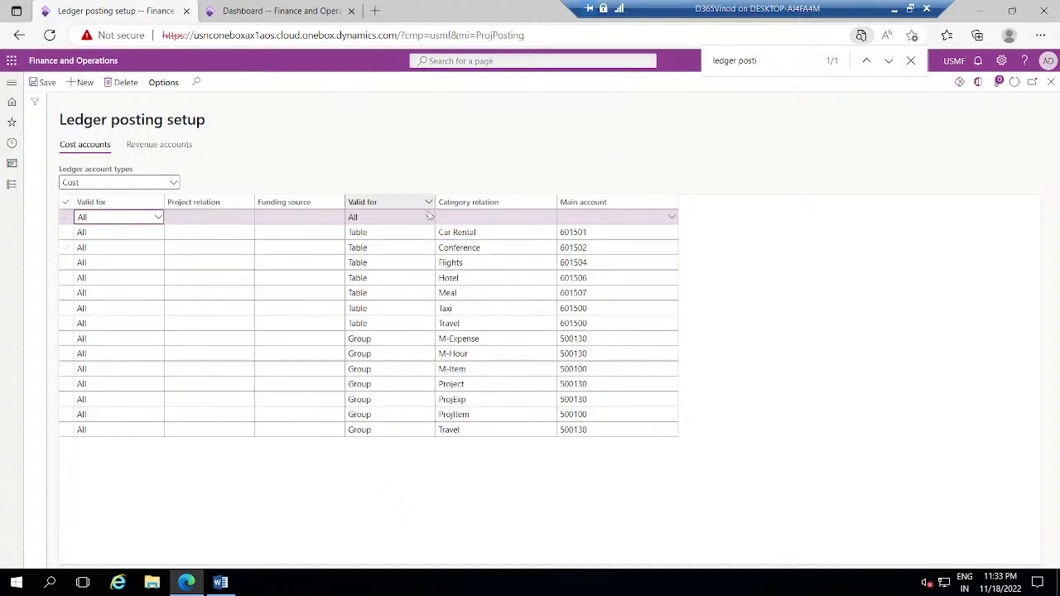
{"action": "left_click", "coordinate": [534, 218]}
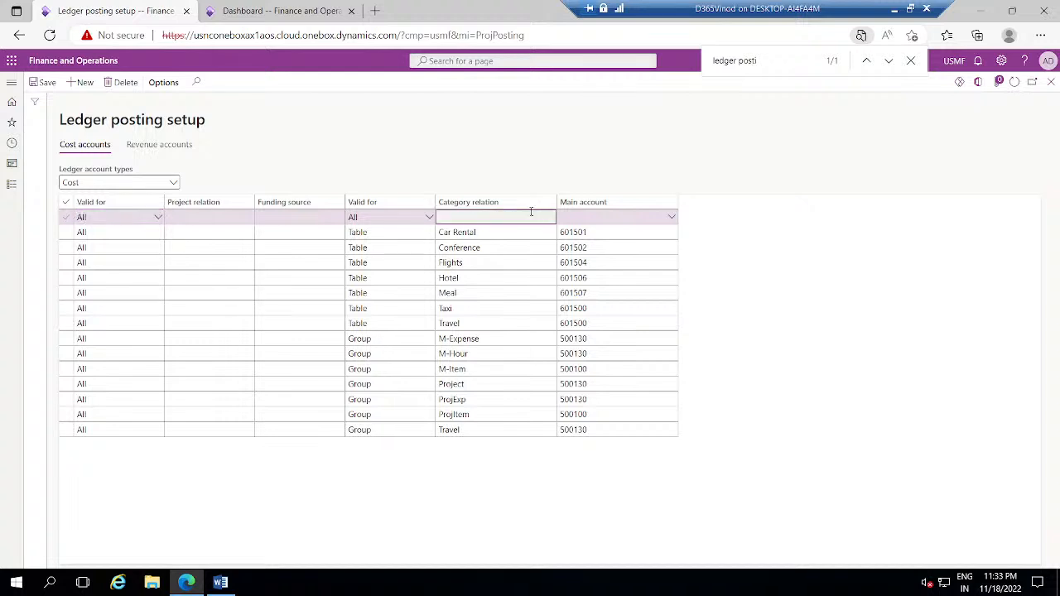
{"action": "left_click", "coordinate": [430, 218]}
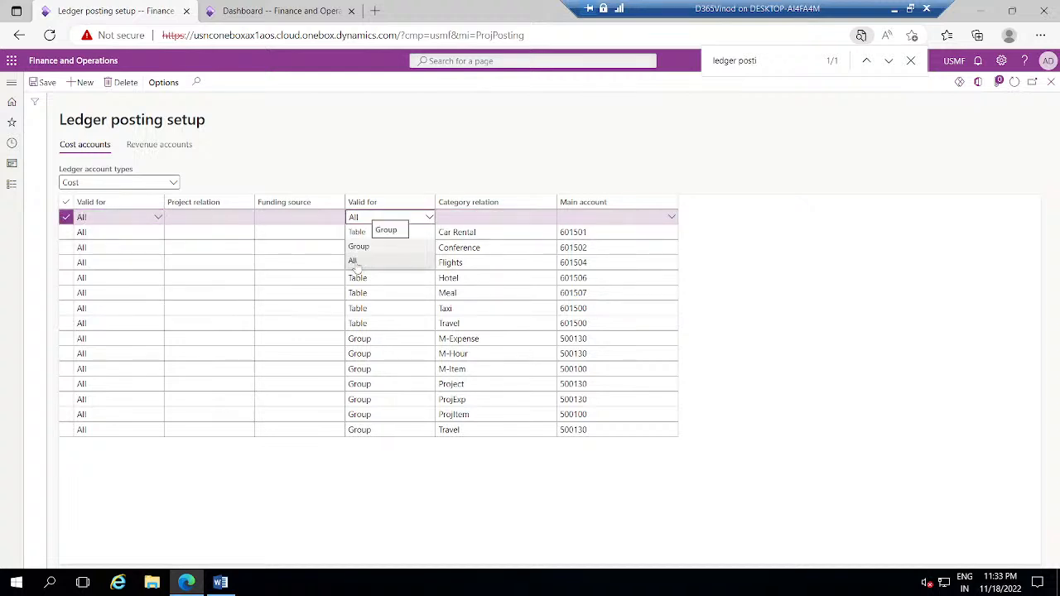
{"action": "left_click", "coordinate": [378, 234]}
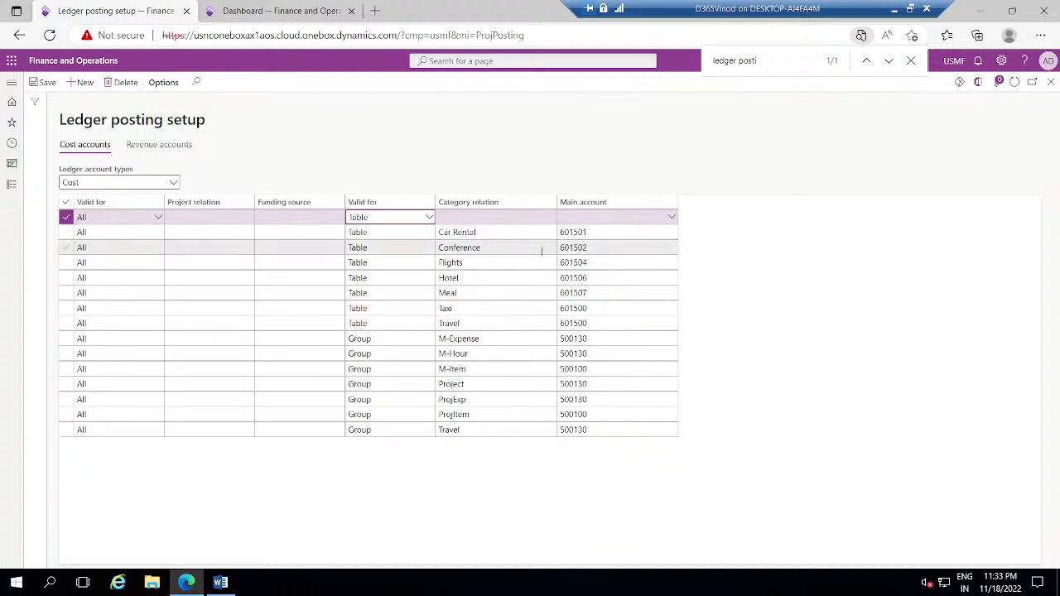
{"action": "left_click", "coordinate": [505, 212]}
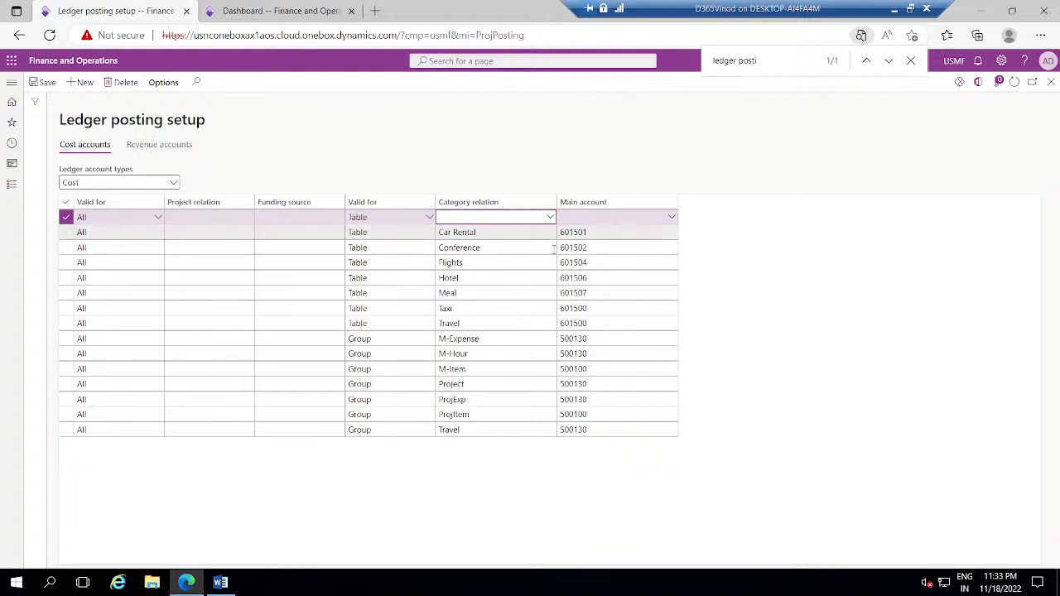
{"action": "left_click", "coordinate": [551, 218]}
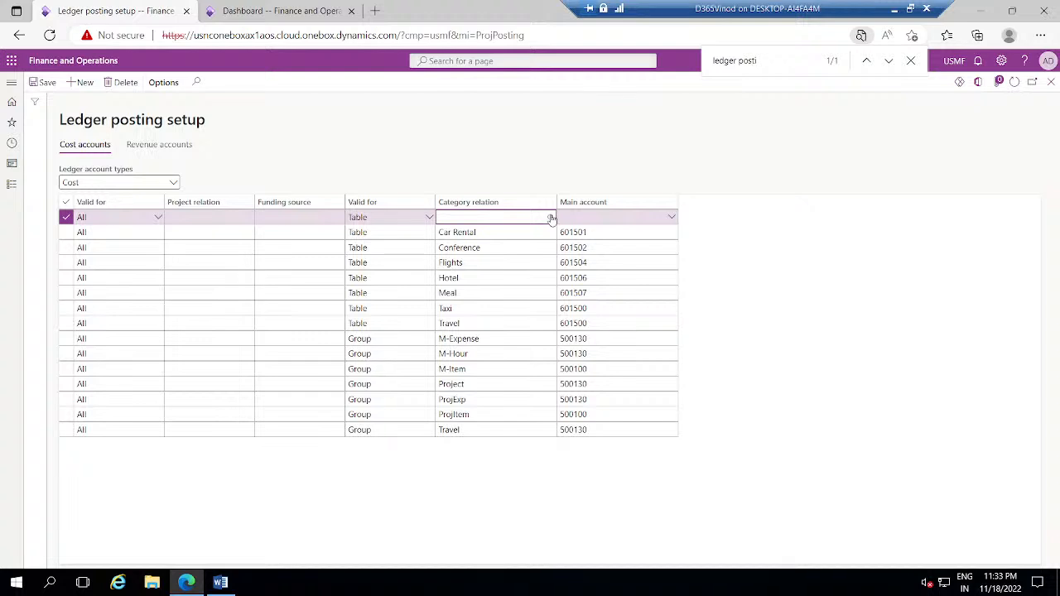
{"action": "left_click", "coordinate": [551, 218]}
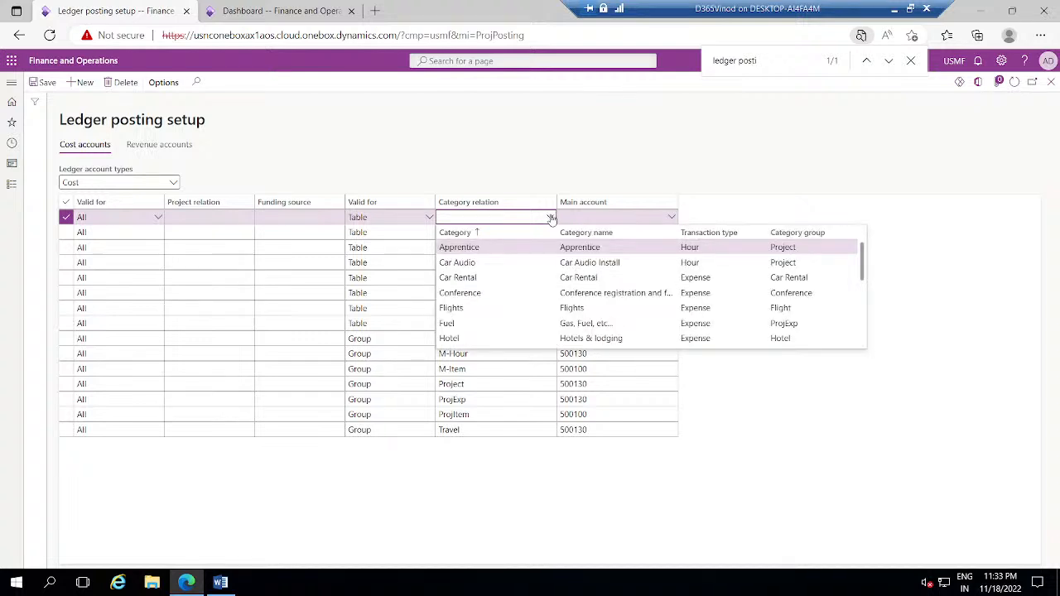
{"action": "left_click", "coordinate": [497, 248]}
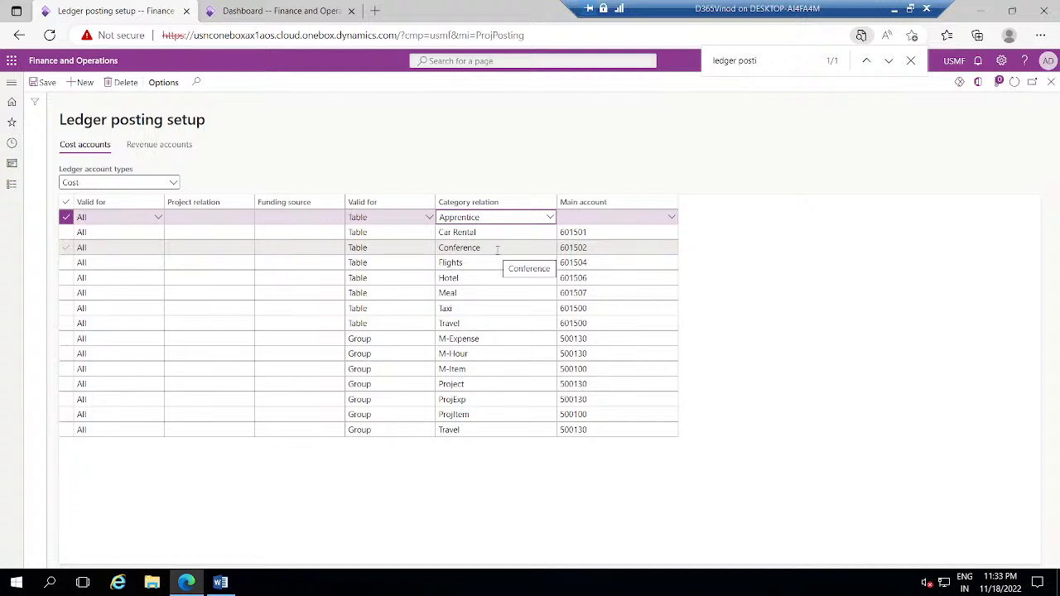
Assign main account 601501 to the Apprentice cost line and save the posting setup.
{"action": "left_click", "coordinate": [618, 216]}
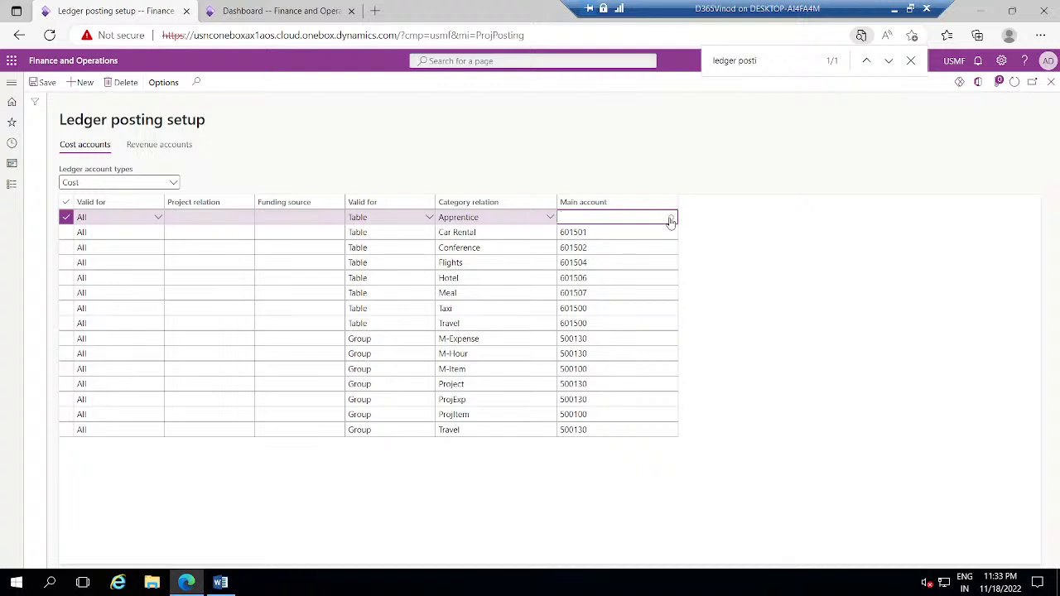
{"action": "type", "text": "601501"}
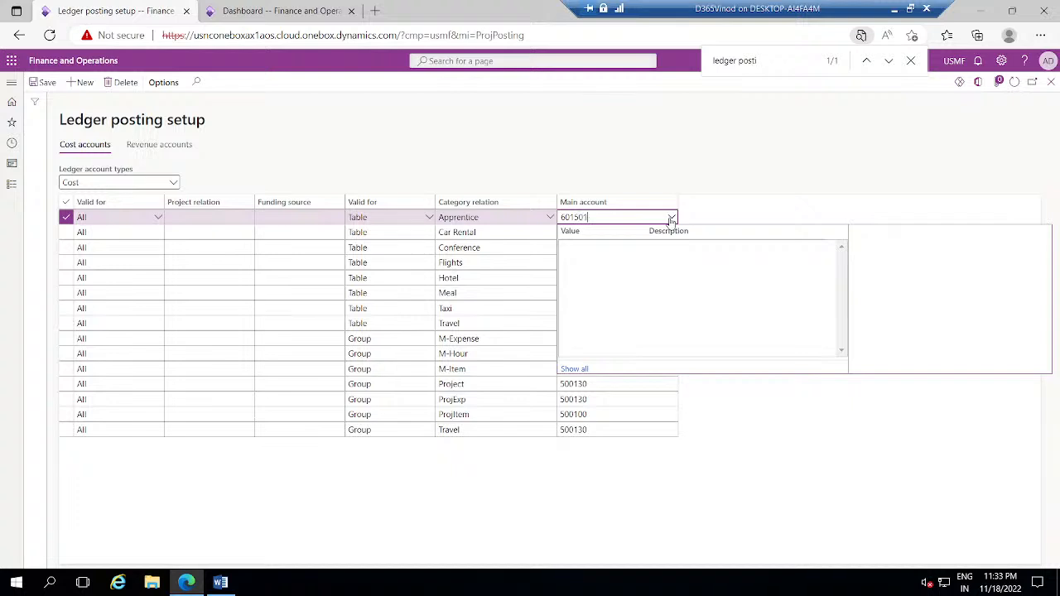
{"action": "left_click", "coordinate": [475, 179]}
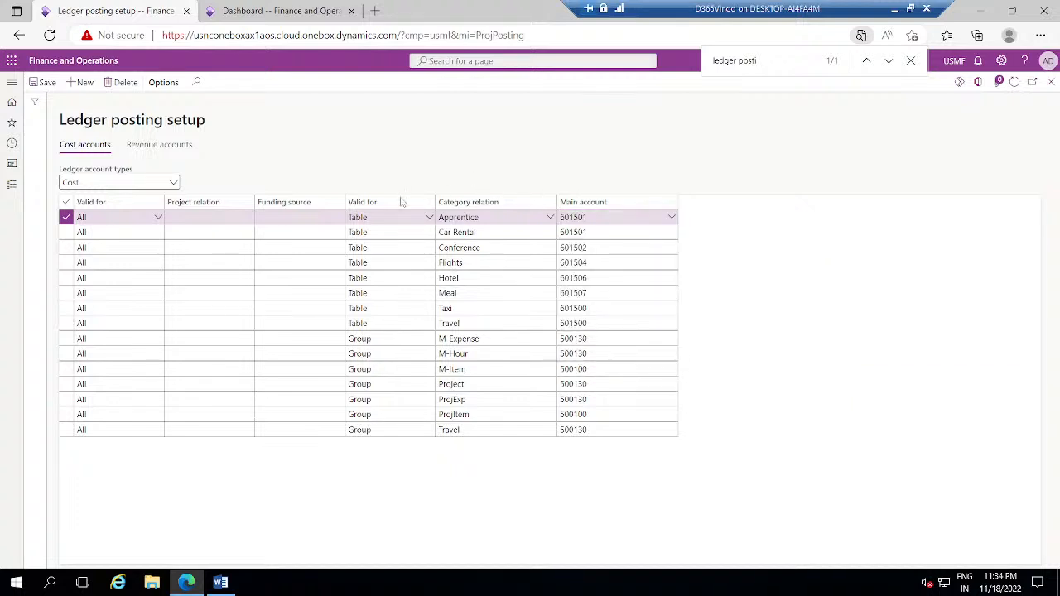
{"action": "left_click", "coordinate": [44, 82]}
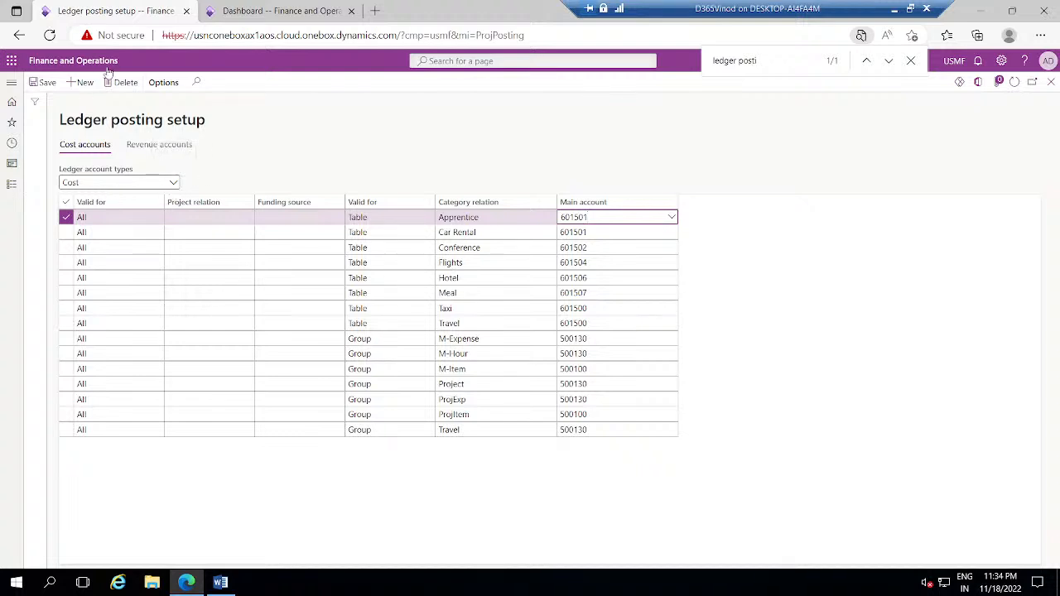
Add a Payroll allocation posting line with category validity set to Table and the Apprentice category as its relation.
{"action": "left_click", "coordinate": [175, 184]}
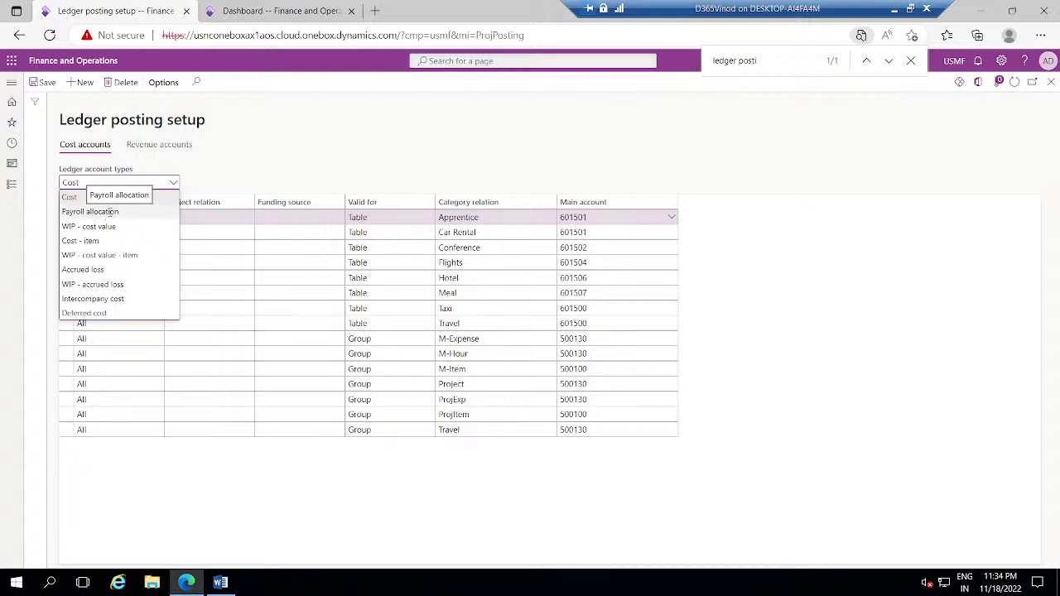
{"action": "left_click", "coordinate": [91, 212]}
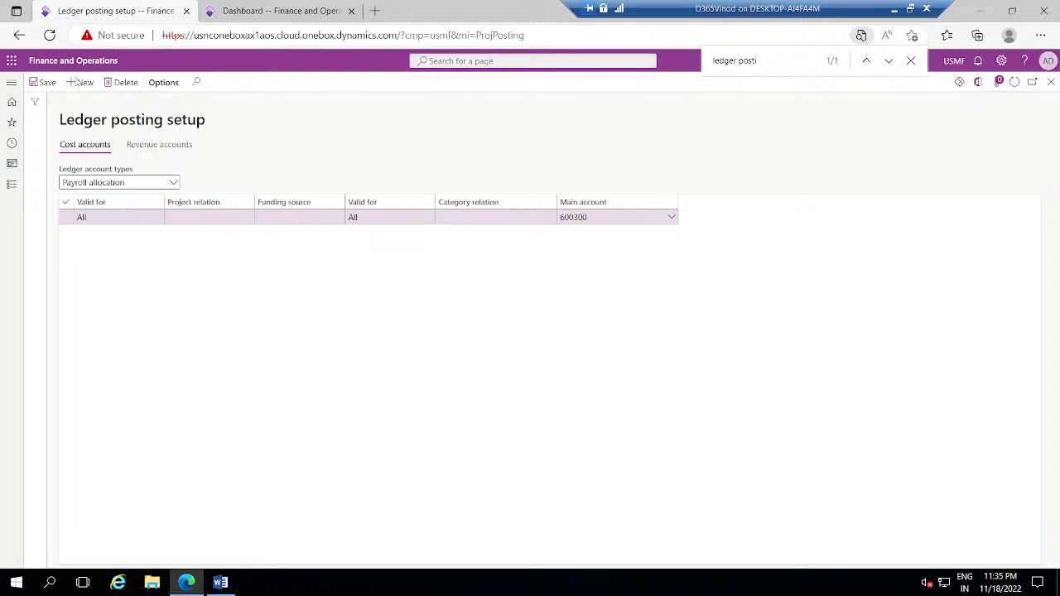
{"action": "left_click", "coordinate": [82, 83]}
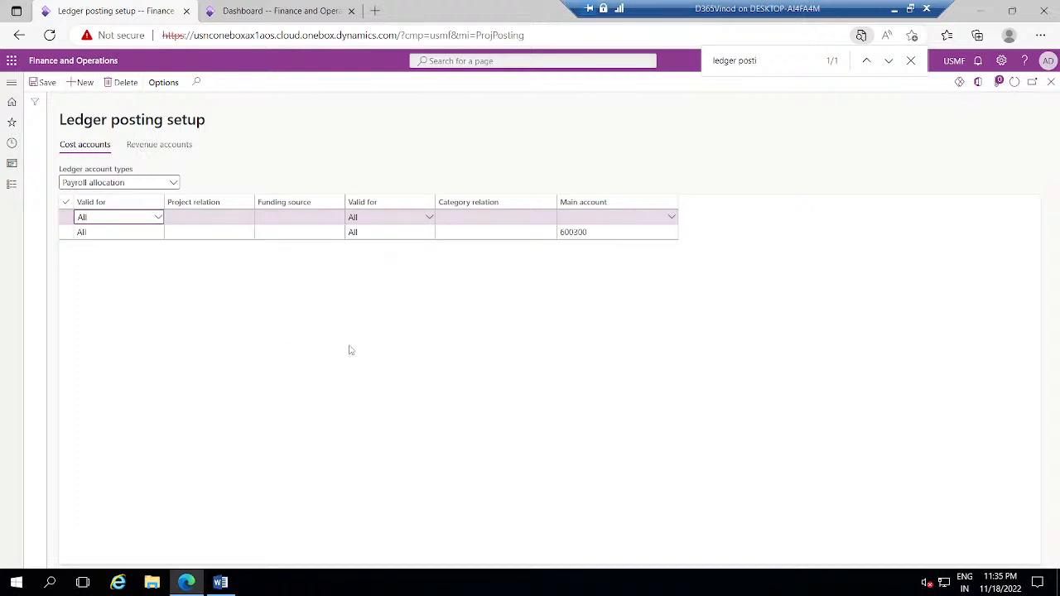
{"action": "key", "text": "Tab"}
{"action": "key", "text": "Tab"}
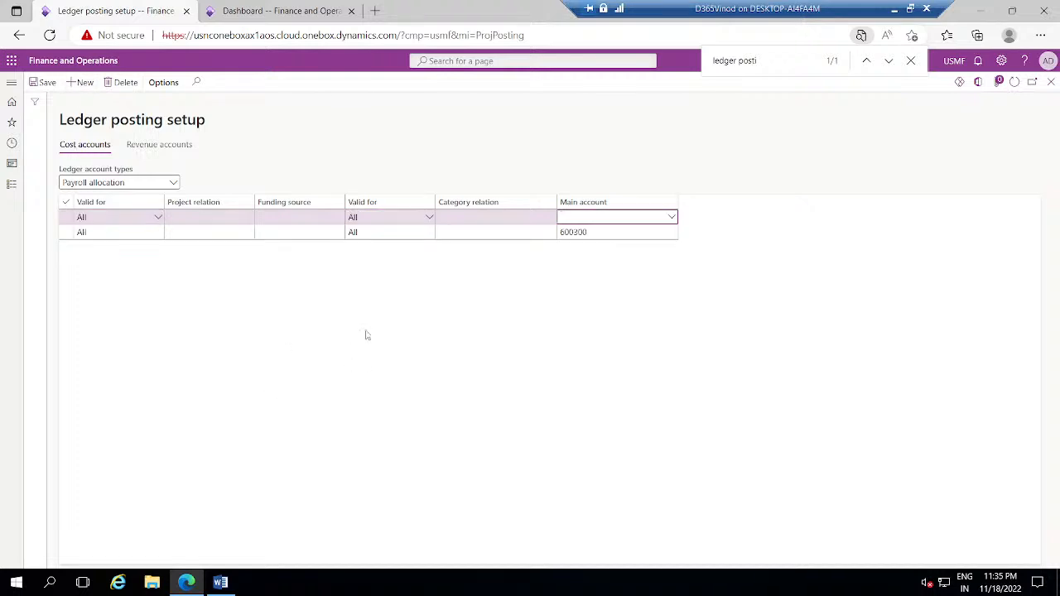
{"action": "left_click", "coordinate": [428, 219]}
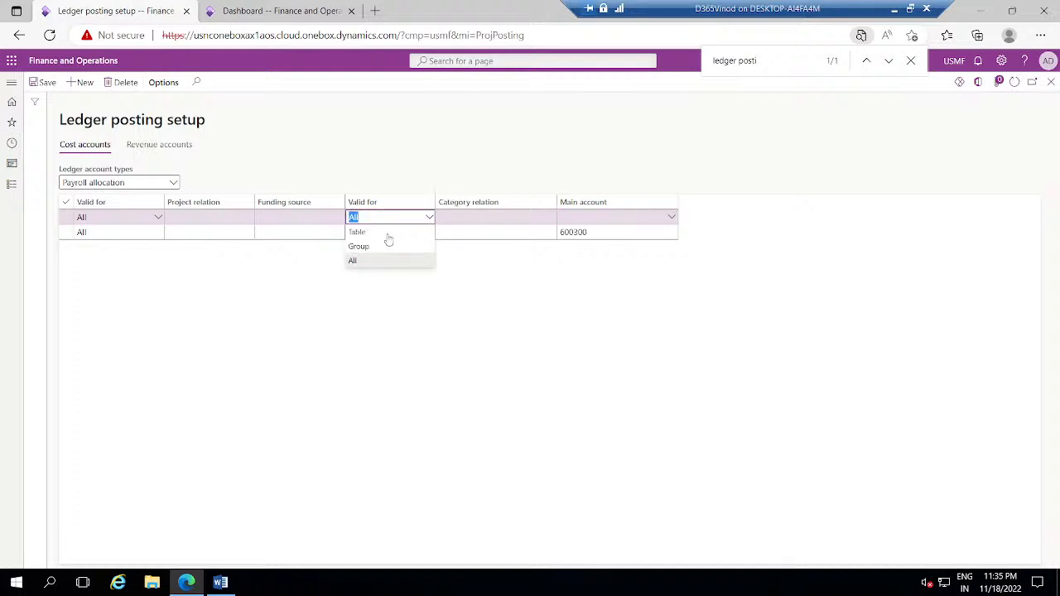
{"action": "left_click", "coordinate": [387, 235]}
{"action": "key", "text": "Tab"}
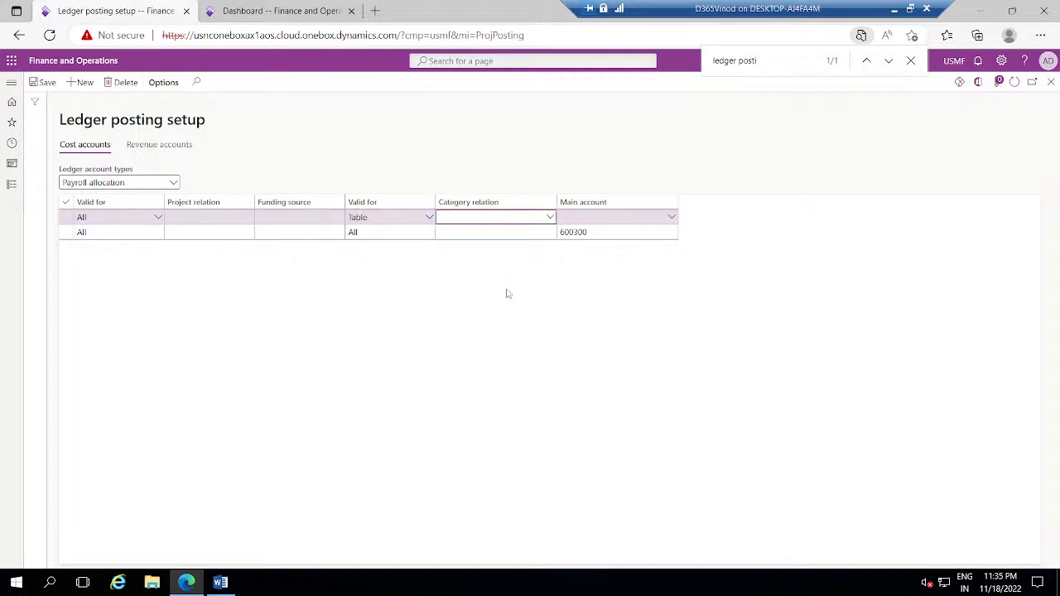
{"action": "type", "text": "a"}
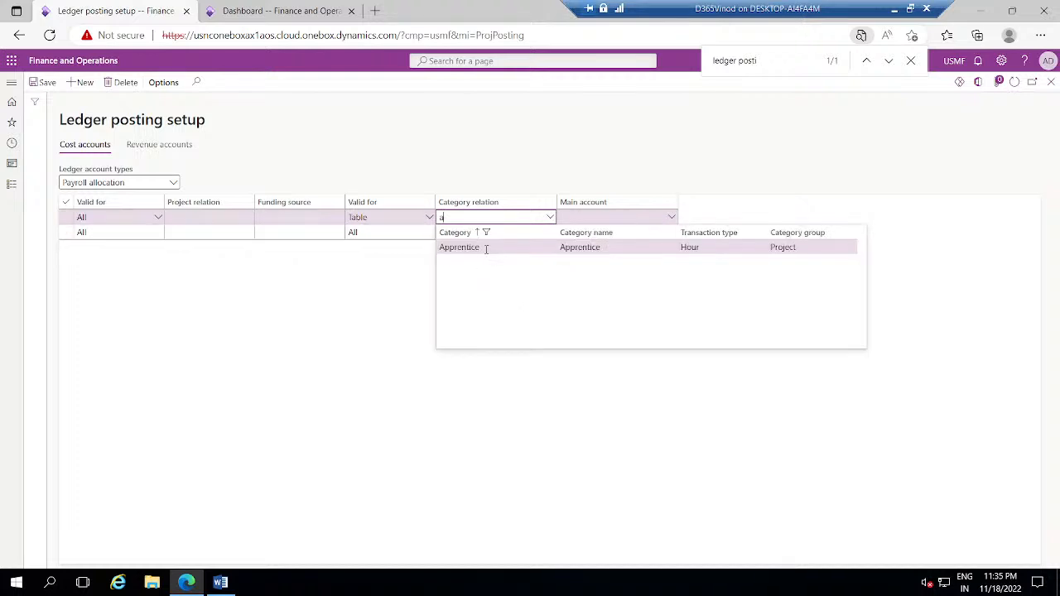
{"action": "left_click", "coordinate": [486, 248]}
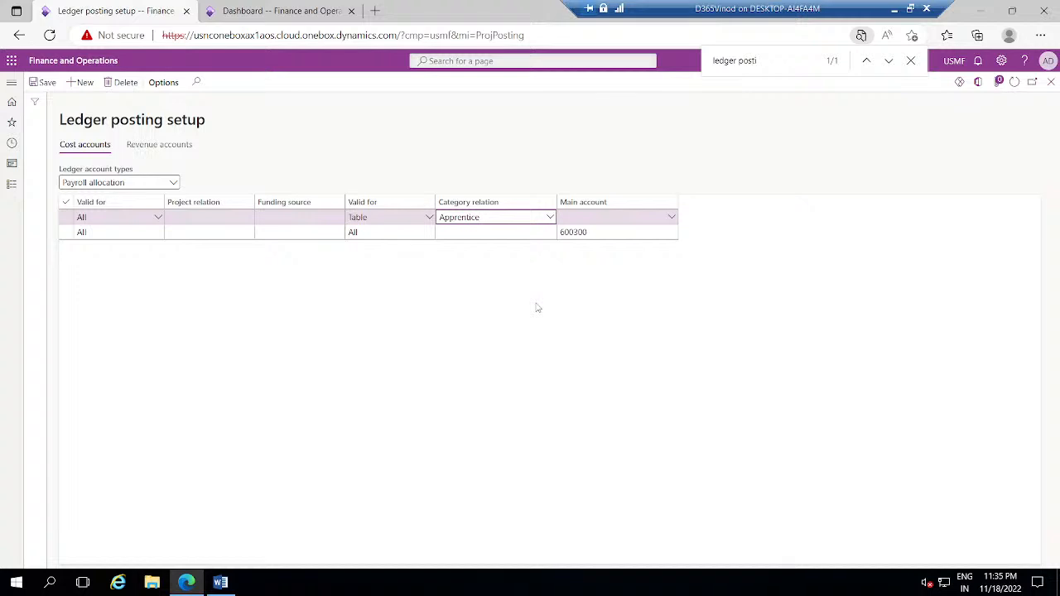
Assign main account 600350, Payroll Allocation Service, to the Apprentice payroll allocation line and save the posting setup.
{"action": "key", "text": "Tab"}
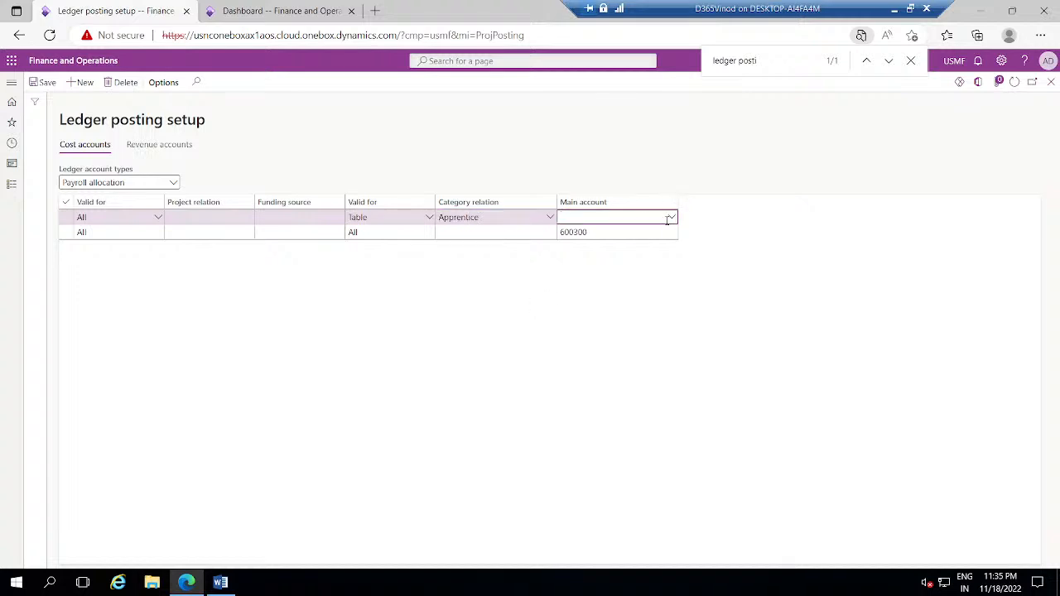
{"action": "type", "text": "60030"}
{"action": "left_click", "coordinate": [671, 221]}
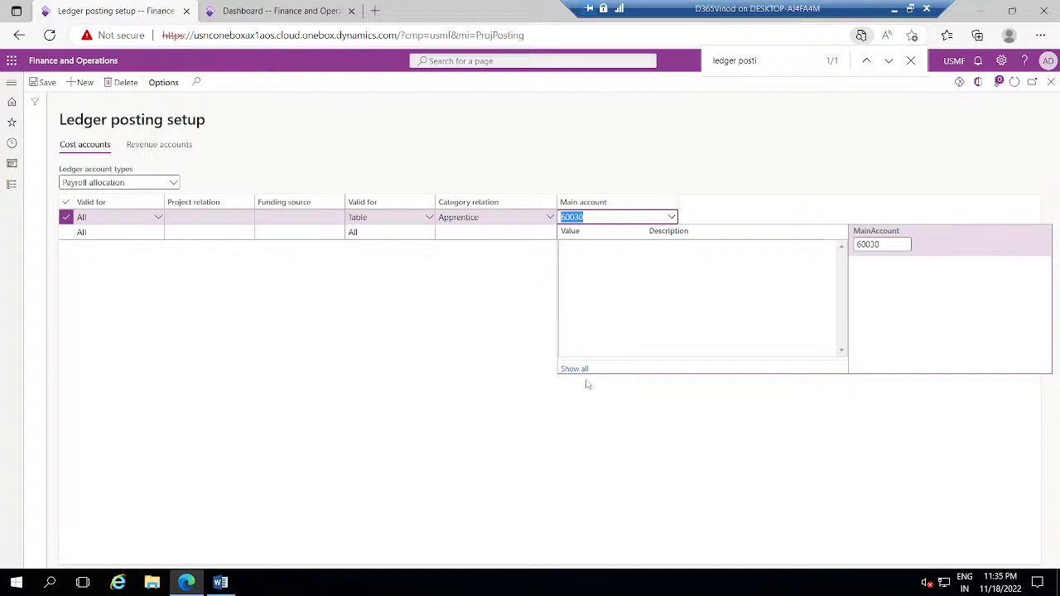
{"action": "left_click", "coordinate": [579, 369]}
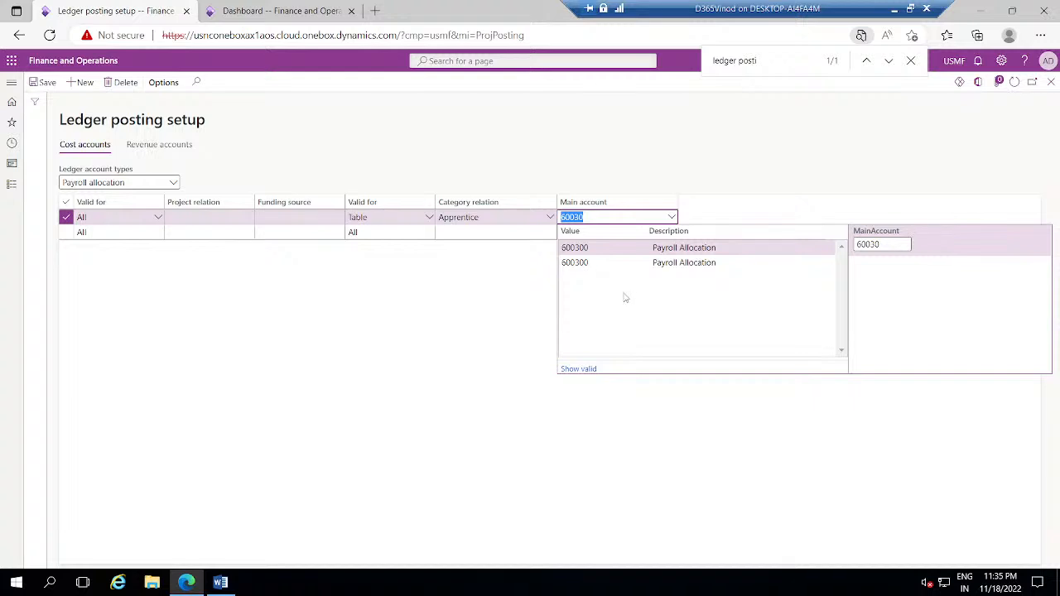
{"action": "key", "text": "BackSpace"}
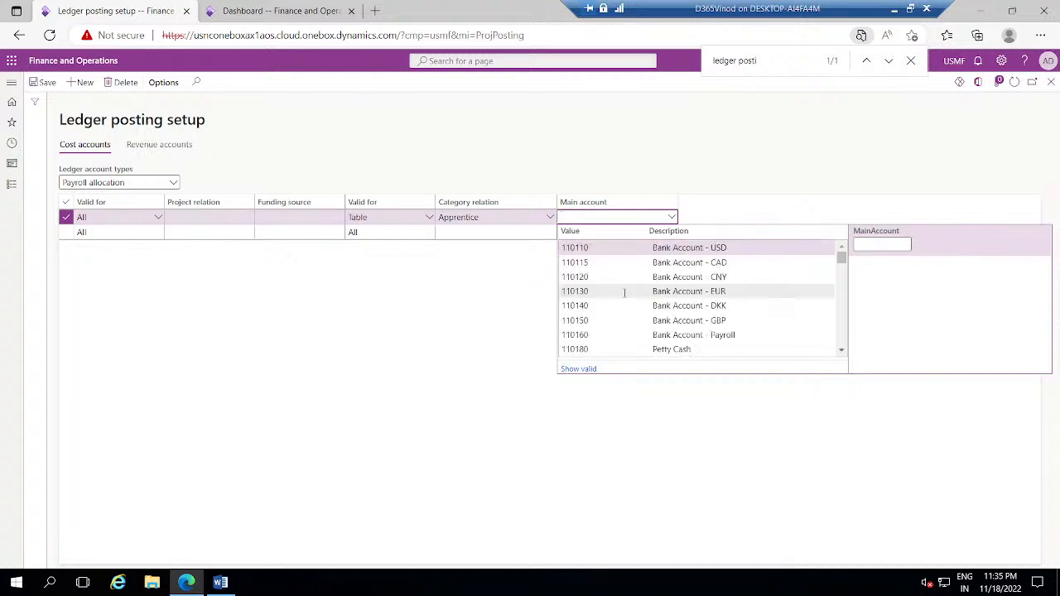
{"action": "type", "text": "600"}
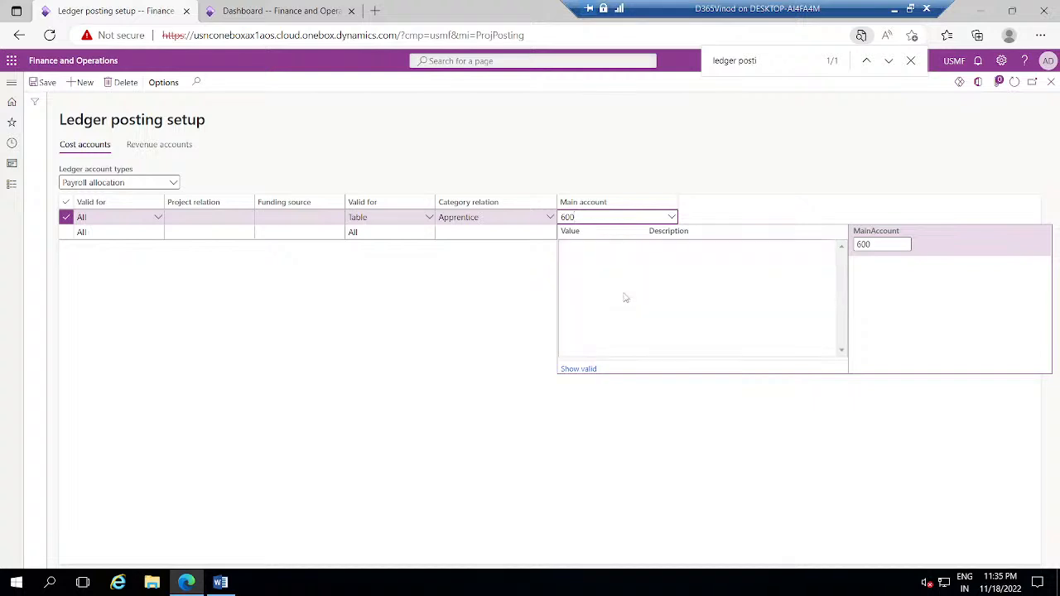
{"action": "type", "text": "3"}
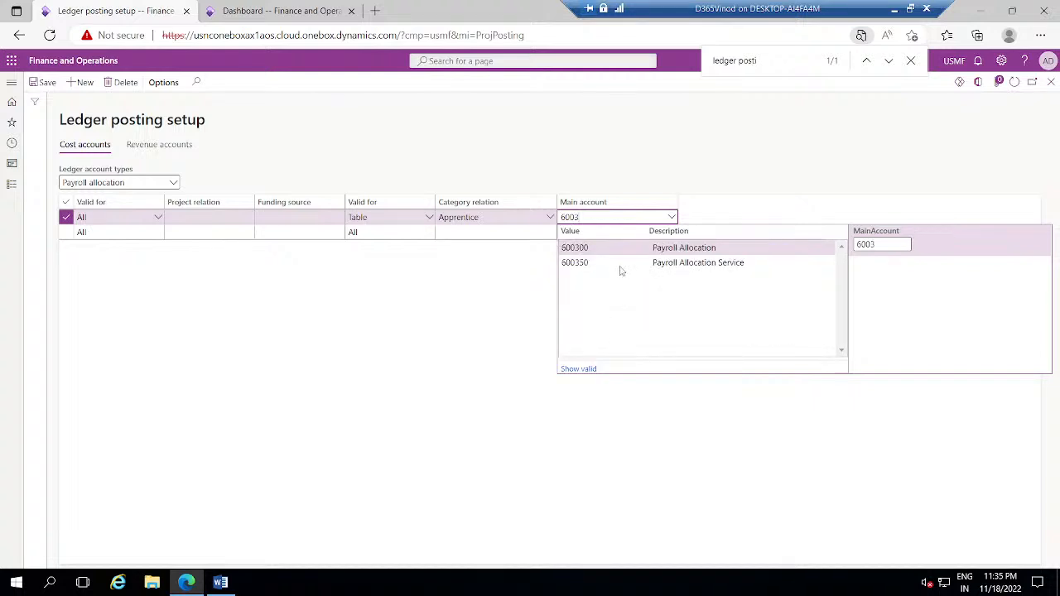
{"action": "left_click", "coordinate": [620, 263]}
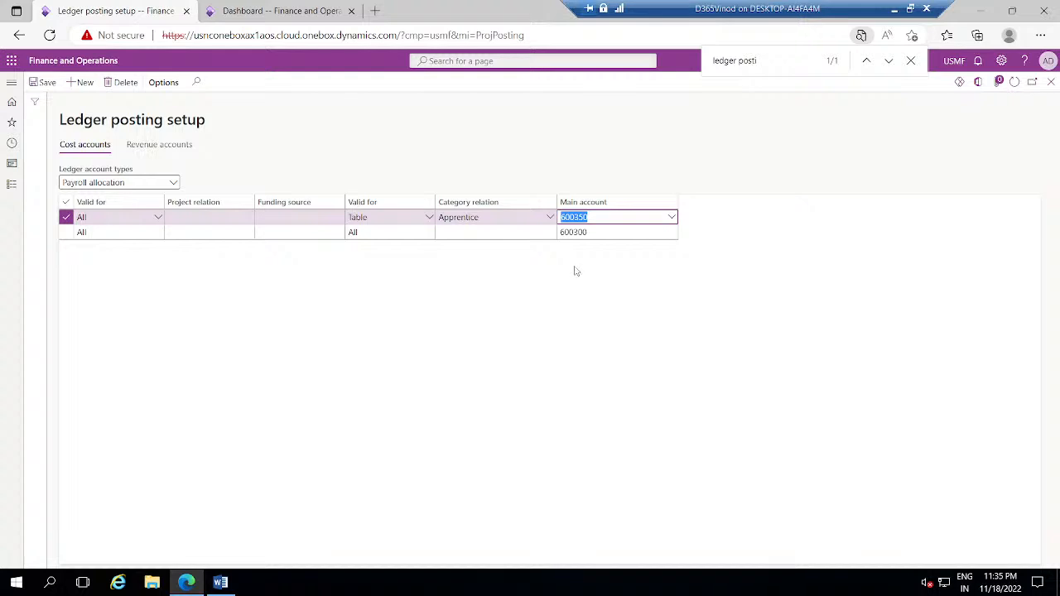
{"action": "left_click", "coordinate": [575, 270]}
{"action": "left_click", "coordinate": [43, 82]}
Leave Ledger posting setup, open the All projects list, and start a new Time and material project with the page search closed.
{"action": "left_click", "coordinate": [1052, 86]}
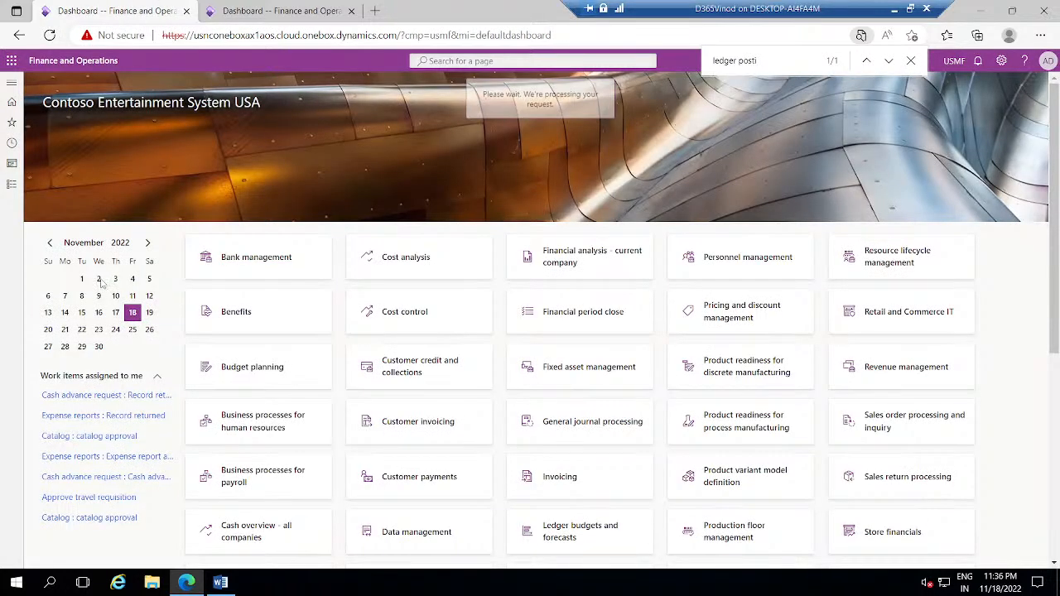
{"action": "left_click", "coordinate": [10, 186]}
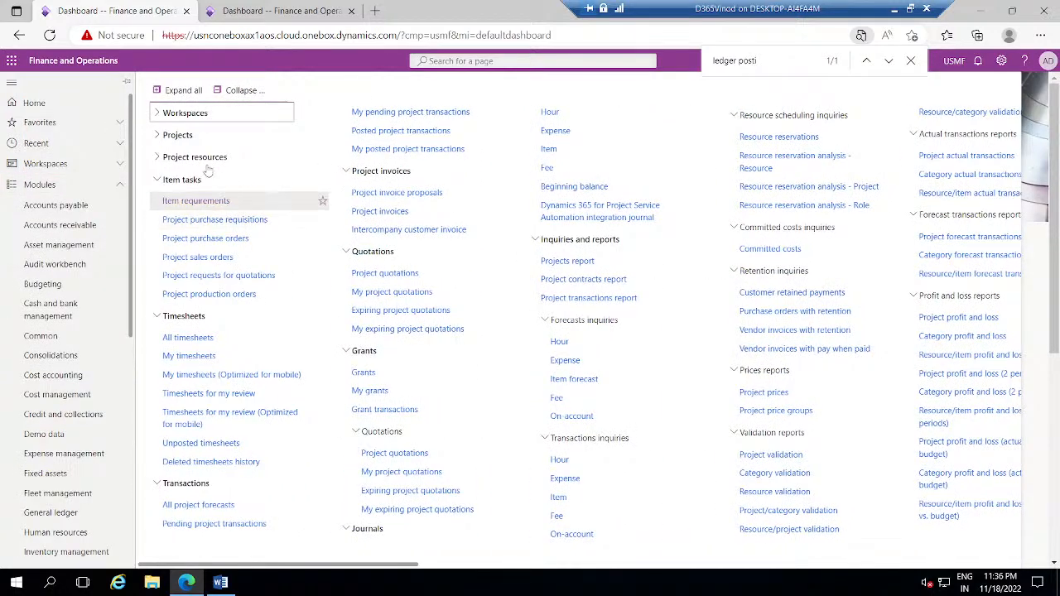
{"action": "left_click", "coordinate": [176, 136]}
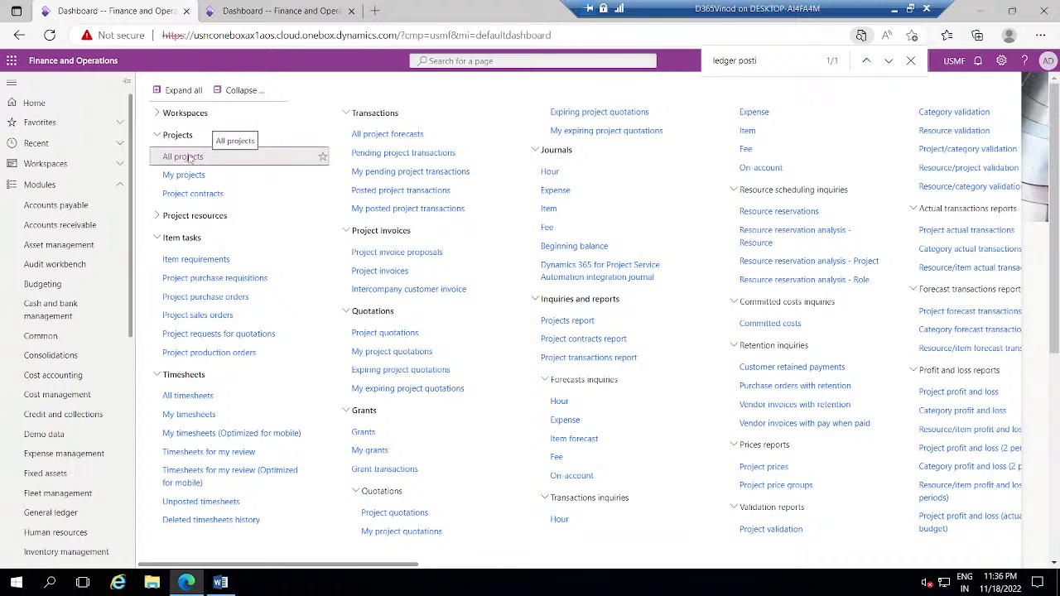
{"action": "left_click", "coordinate": [187, 157]}
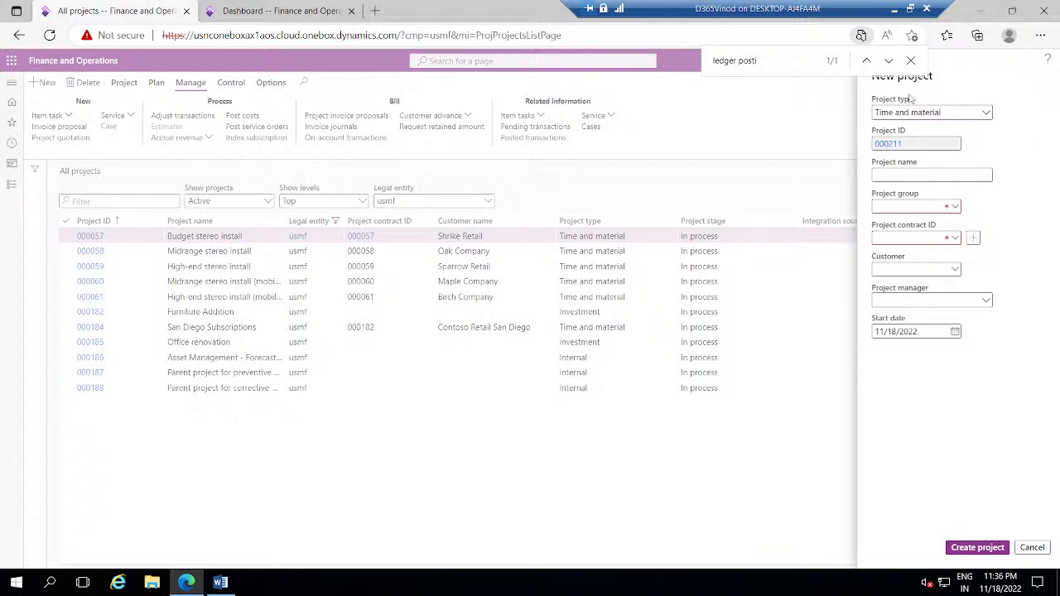
{"action": "left_click", "coordinate": [911, 62]}
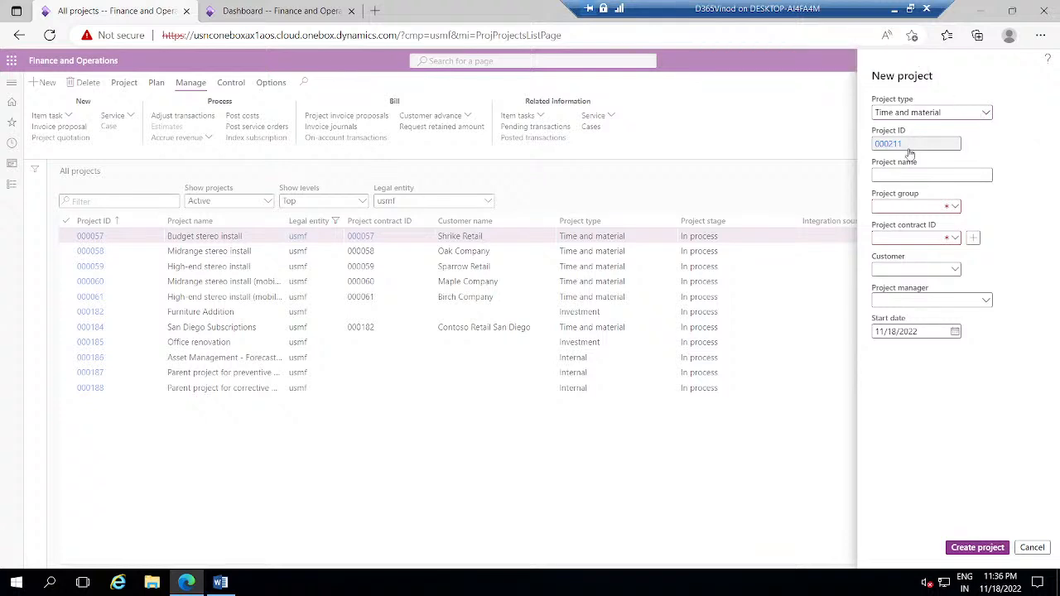
Name the new project "Basic TM hour journal" and assign it to project group Basic TM1.
{"action": "left_click", "coordinate": [940, 174]}
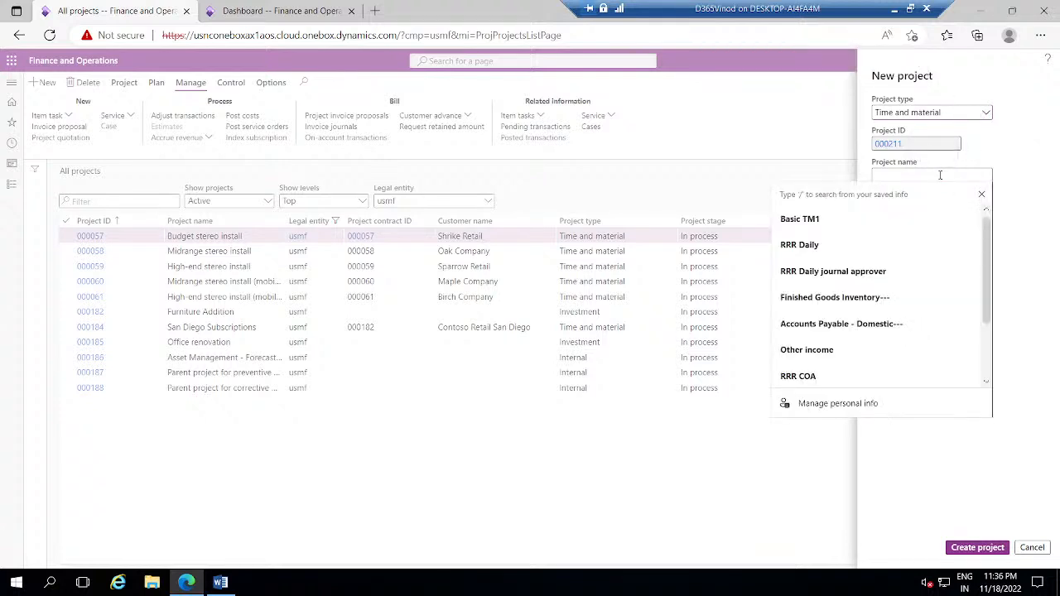
{"action": "type", "text": "Bac"}
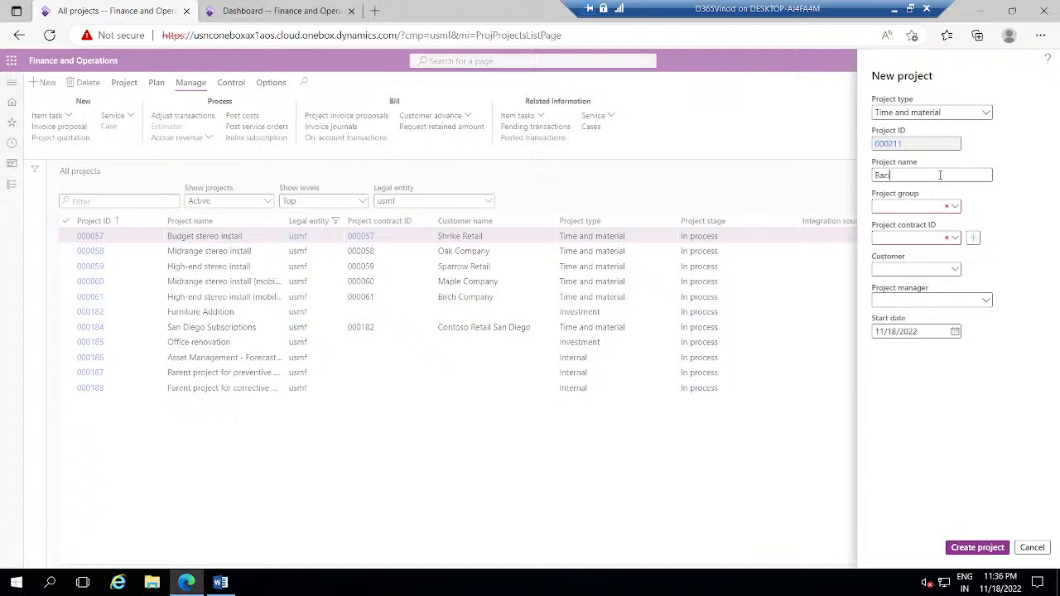
{"action": "key", "text": "BackSpace"}
{"action": "type", "text": "x"}
{"action": "key", "text": "BackSpace"}
{"action": "type", "text": "sic "}
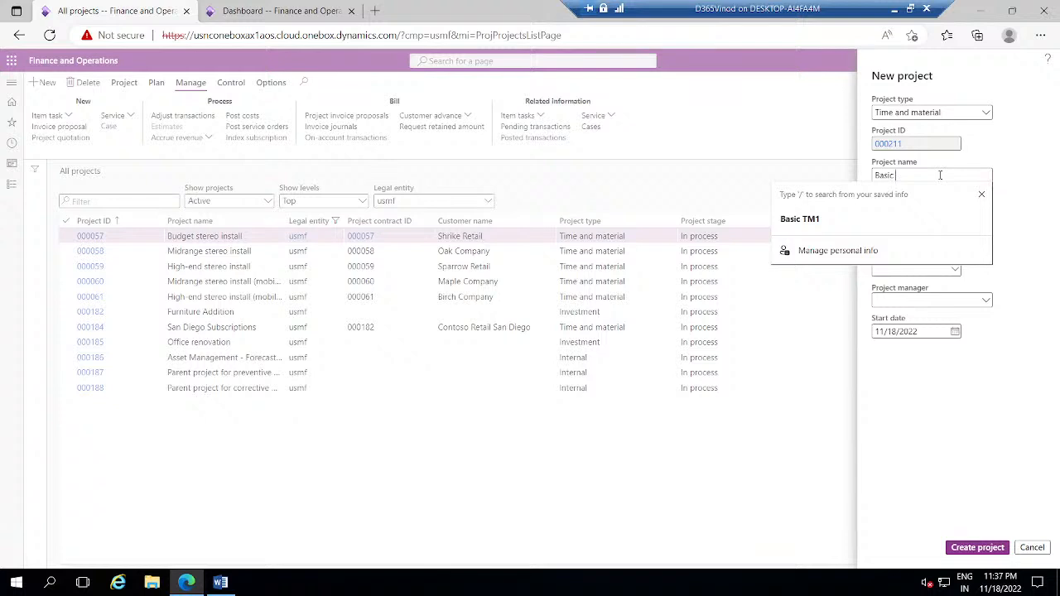
{"action": "type", "text": "TM hour"}
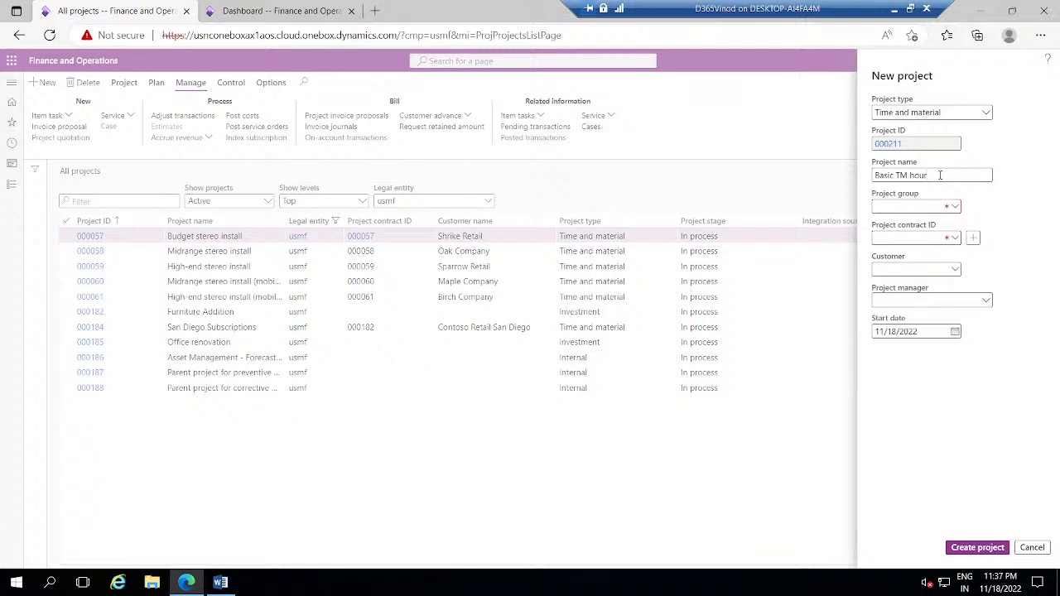
{"action": "type", "text": " journal"}
{"action": "left_click", "coordinate": [955, 207]}
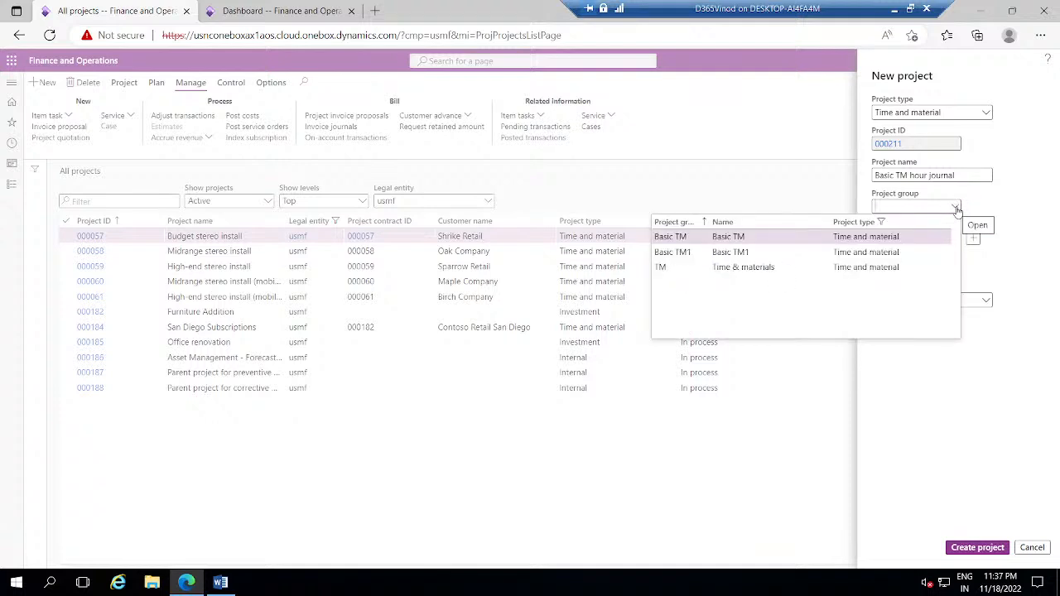
{"action": "left_click", "coordinate": [772, 252]}
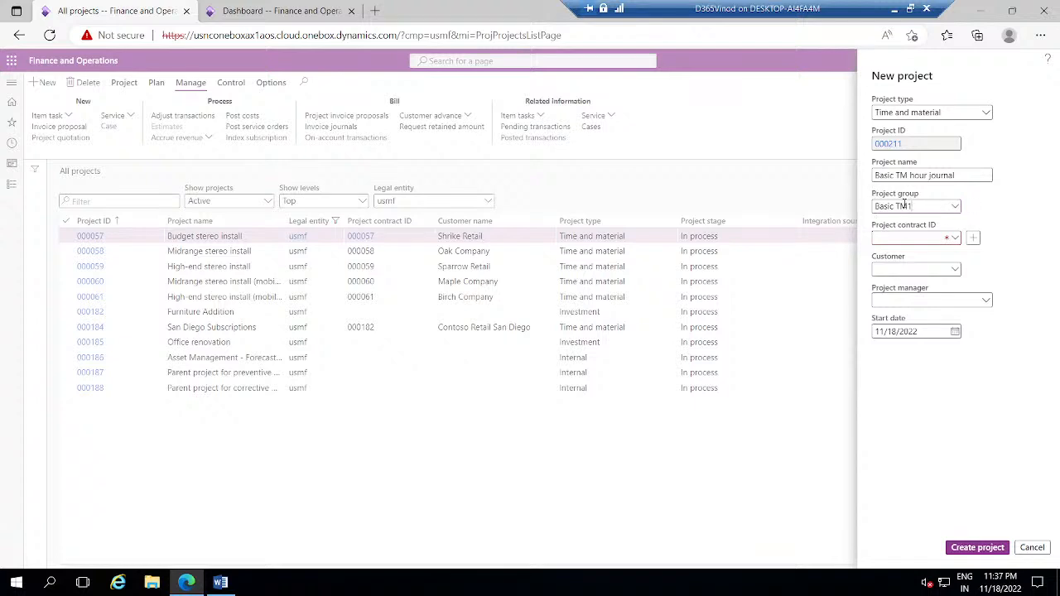
Open the project contracts from the new project's contract field and name a new contract "Basic TM hour journal contract".
{"action": "right_click", "coordinate": [956, 240]}
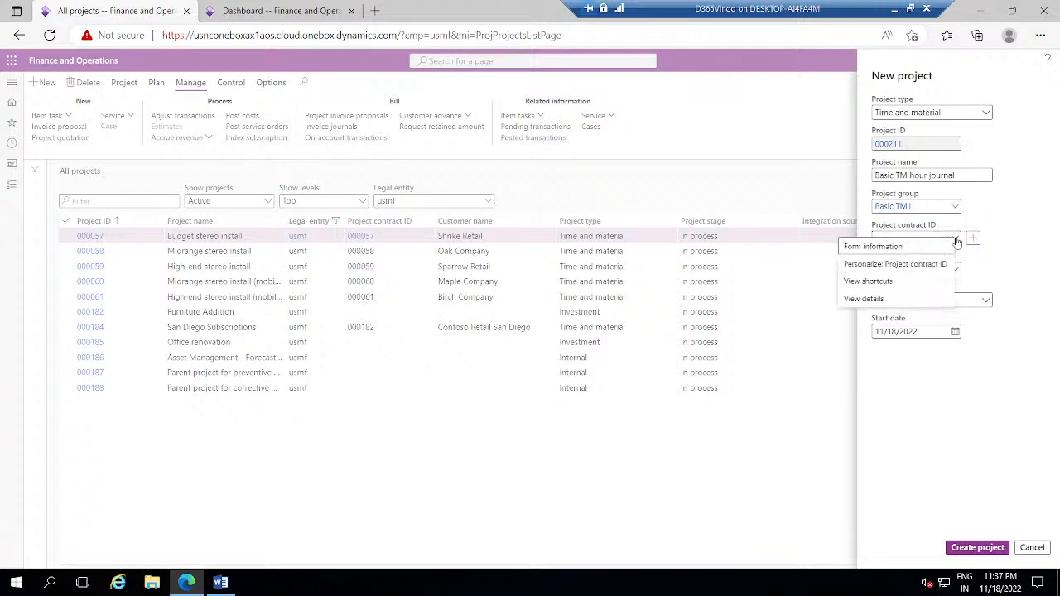
{"action": "left_click", "coordinate": [915, 303]}
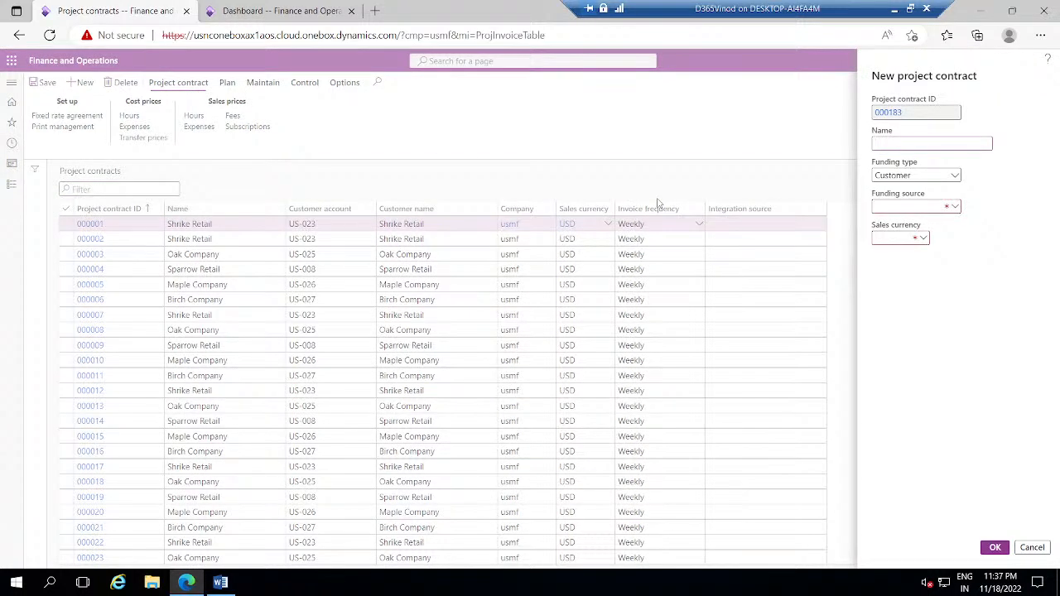
{"action": "left_click", "coordinate": [915, 144]}
{"action": "type", "text": "Bac"}
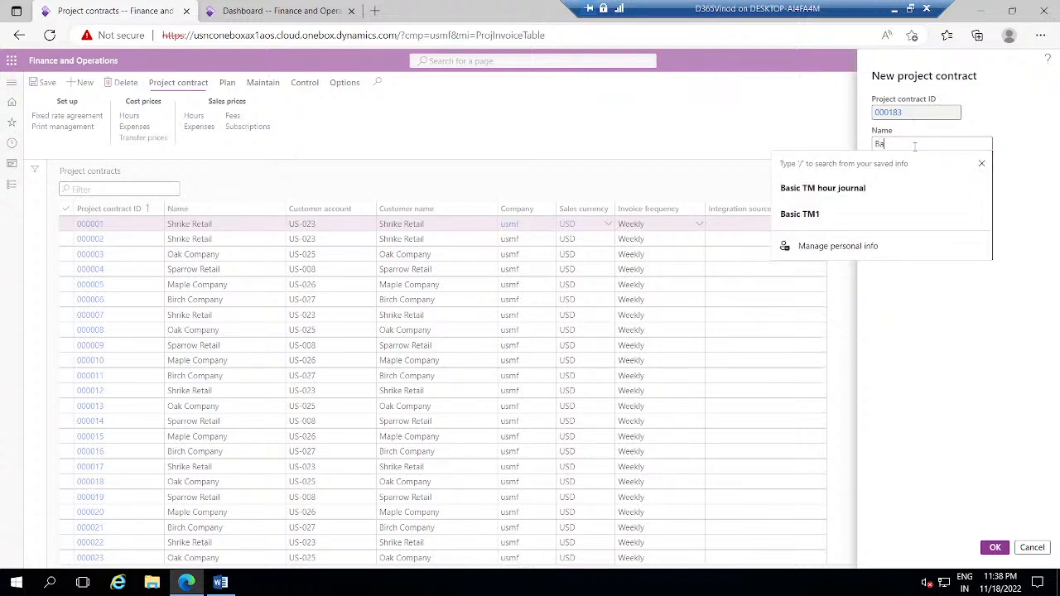
{"action": "key", "text": "BackSpace"}
{"action": "key", "text": "BackSpace"}
{"action": "left_click", "coordinate": [862, 197]}
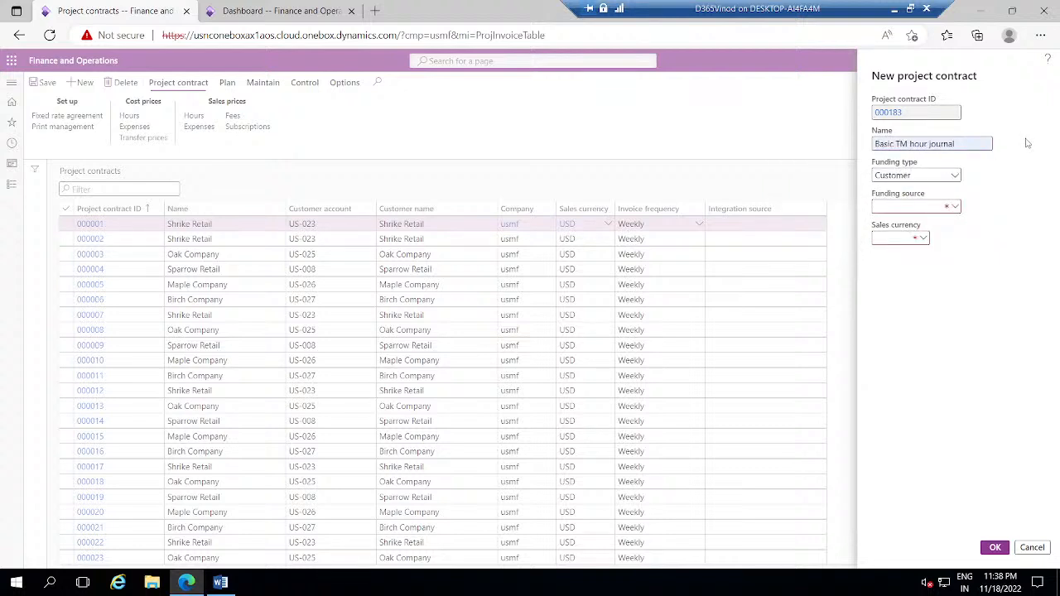
{"action": "left_click", "coordinate": [968, 144]}
{"action": "type", "text": "cont"}
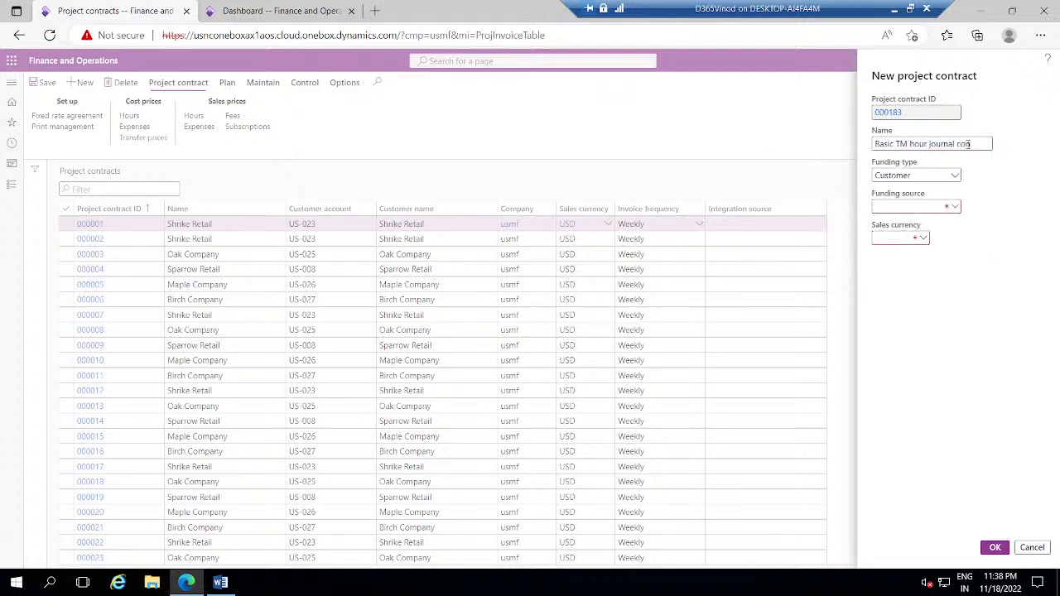
{"action": "type", "text": "ract"}
{"action": "key", "text": "Tab"}
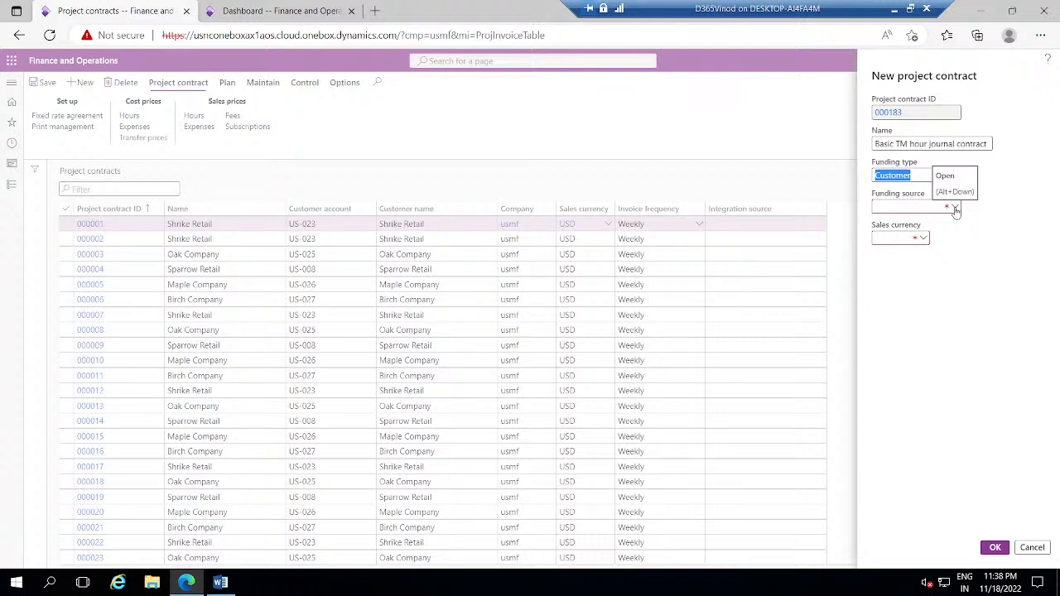
Choose Contoso Retail San Diego as the new contract's funding source and create the contract.
{"action": "left_click", "coordinate": [955, 207]}
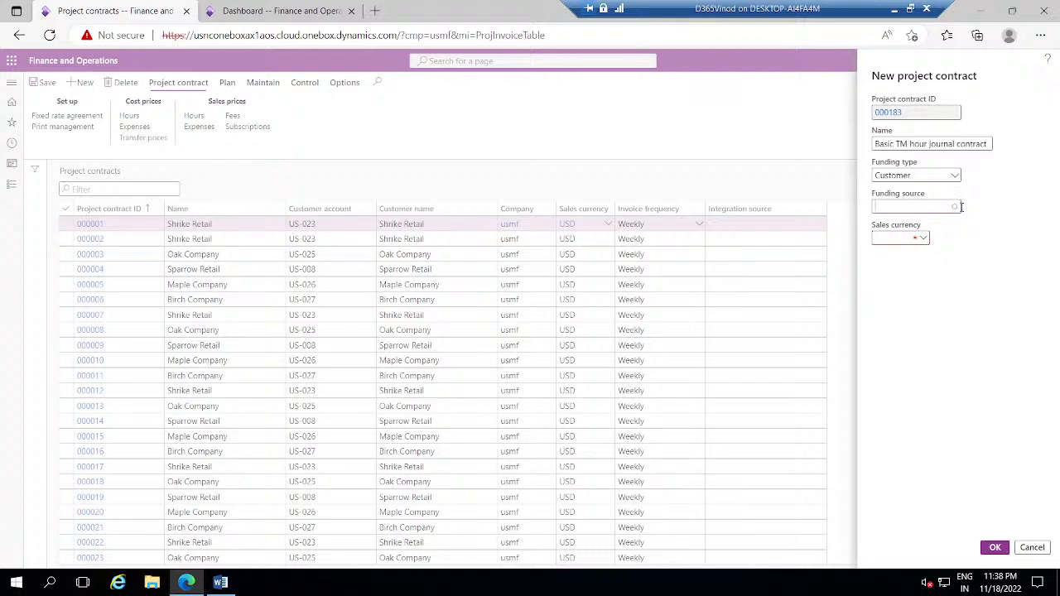
{"action": "left_click", "coordinate": [961, 207]}
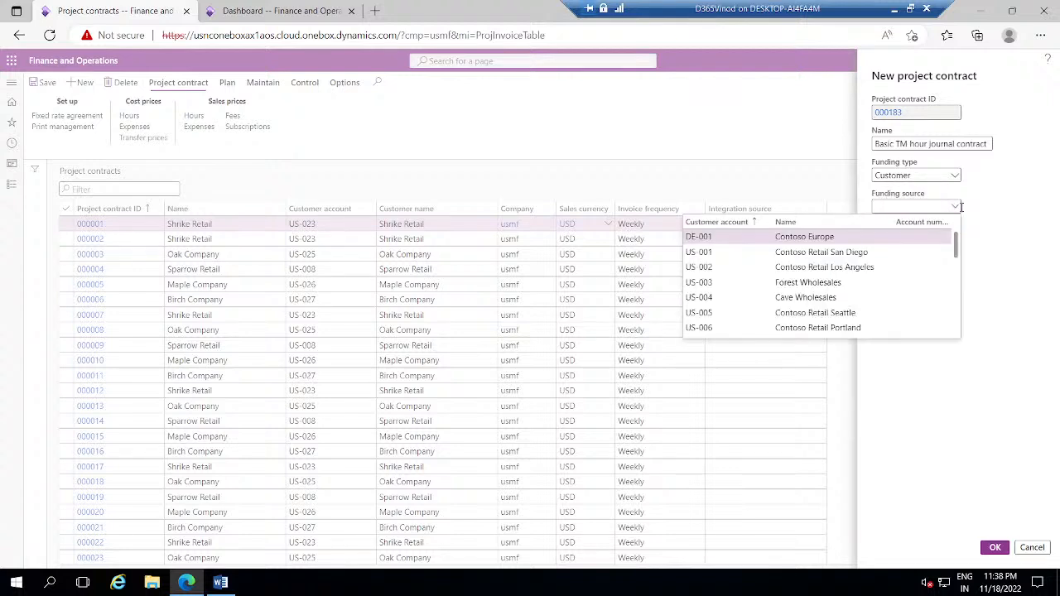
{"action": "left_click", "coordinate": [740, 252]}
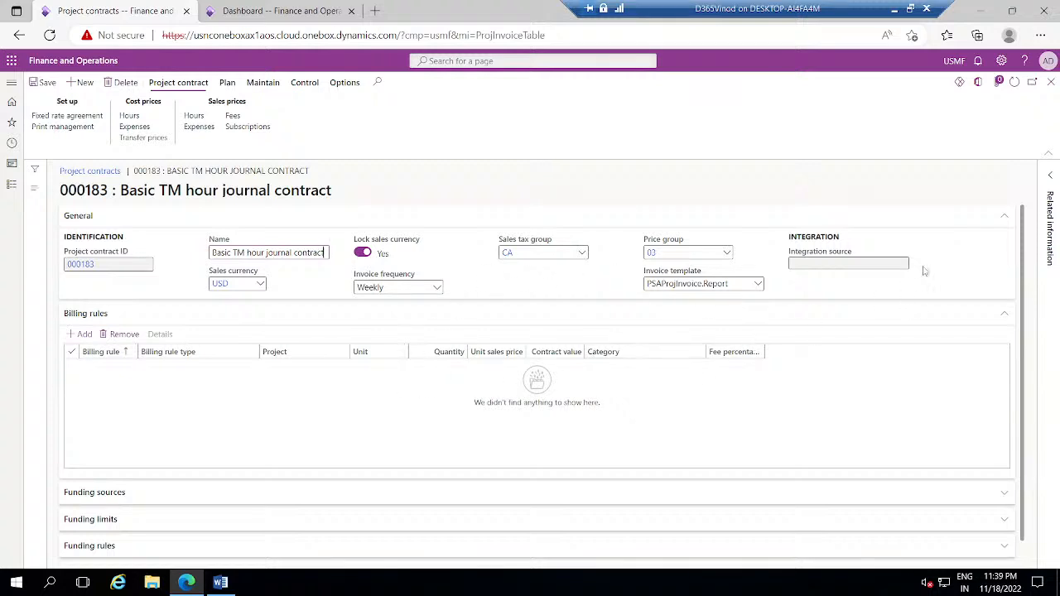
Return to the new project form, assign the Basic TM hour journal contract to the project and create the project.
{"action": "left_click", "coordinate": [1051, 82]}
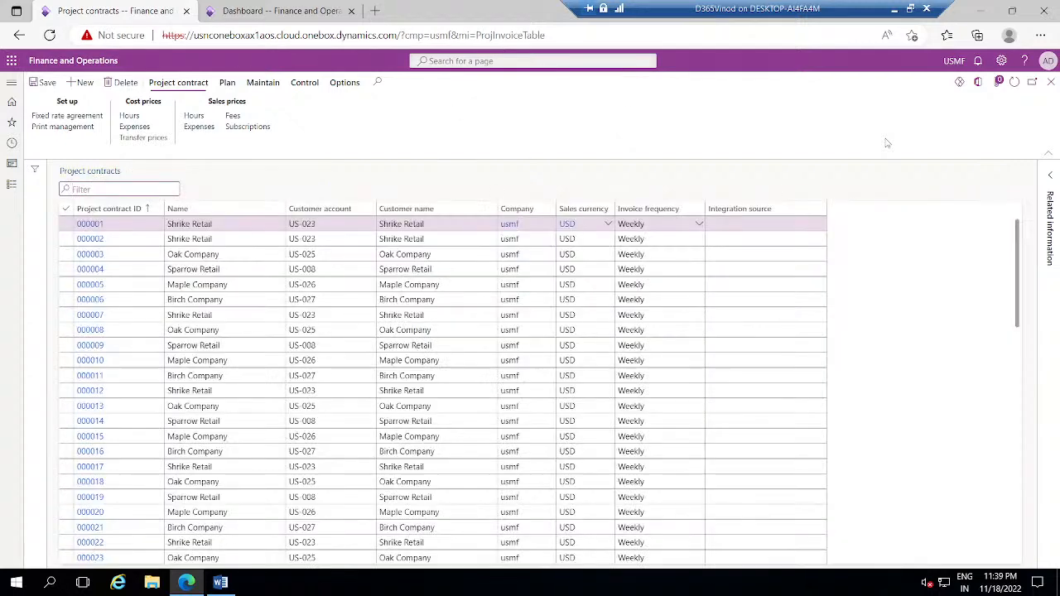
{"action": "left_click", "coordinate": [1050, 83]}
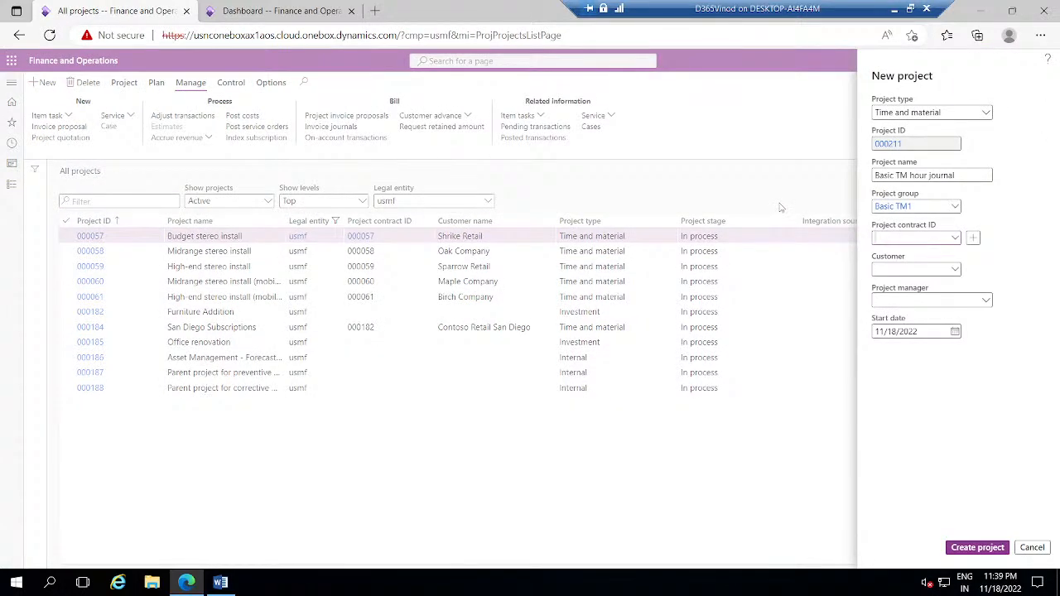
{"action": "type", "text": "000183"}
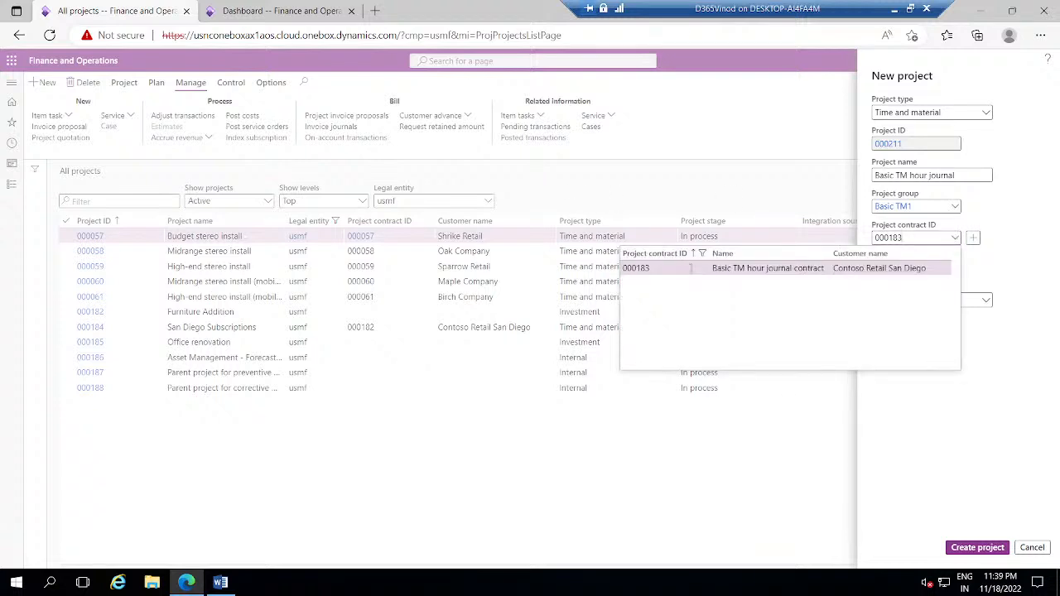
{"action": "left_click", "coordinate": [690, 271]}
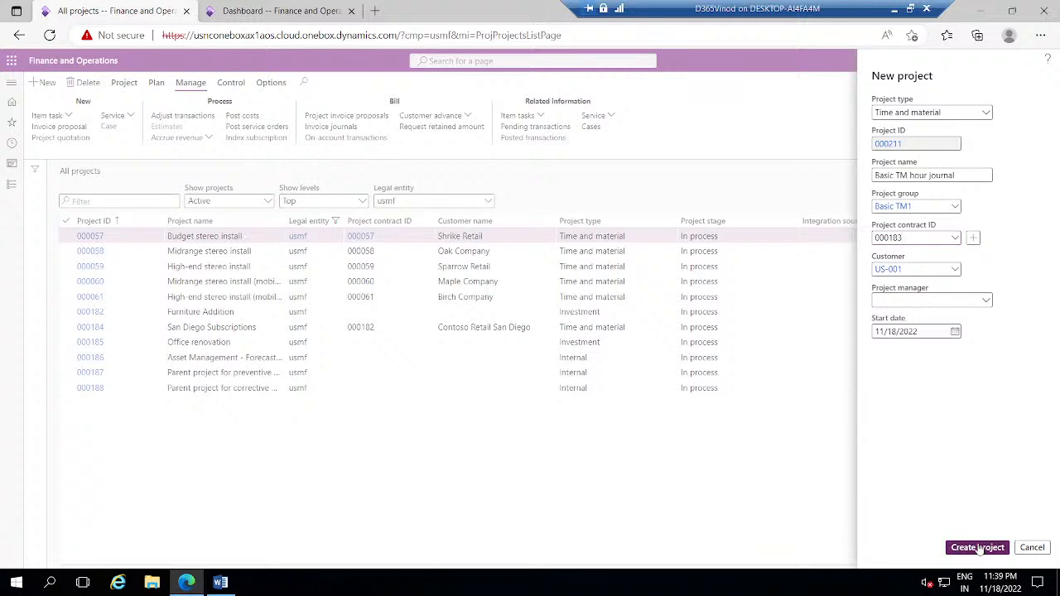
{"action": "left_click", "coordinate": [979, 549]}
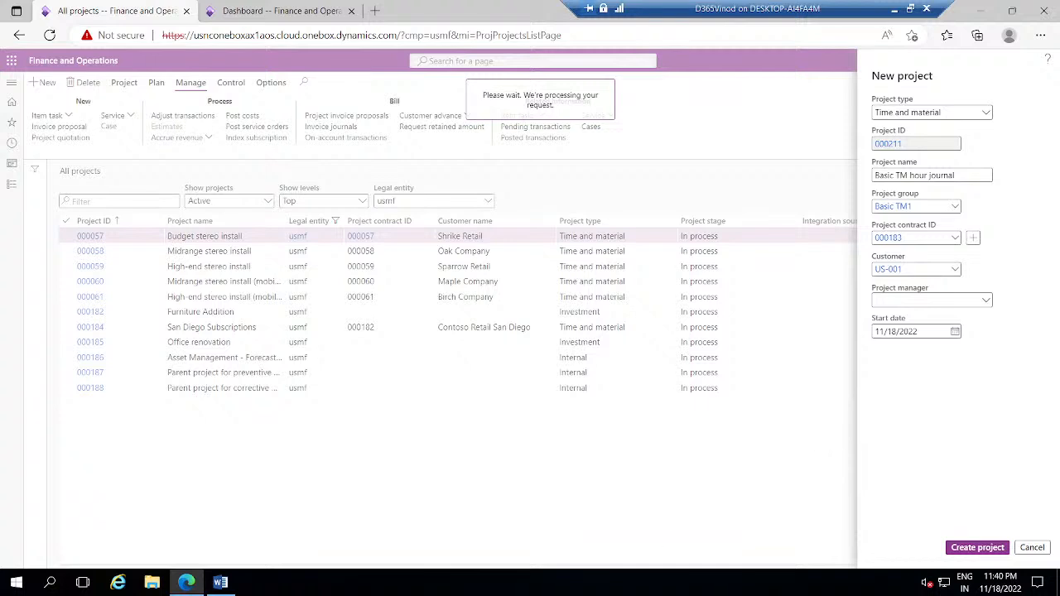
Switch to Word to check the Basic Time and material project outline, and return to the project in the browser.
{"action": "left_click", "coordinate": [220, 585]}
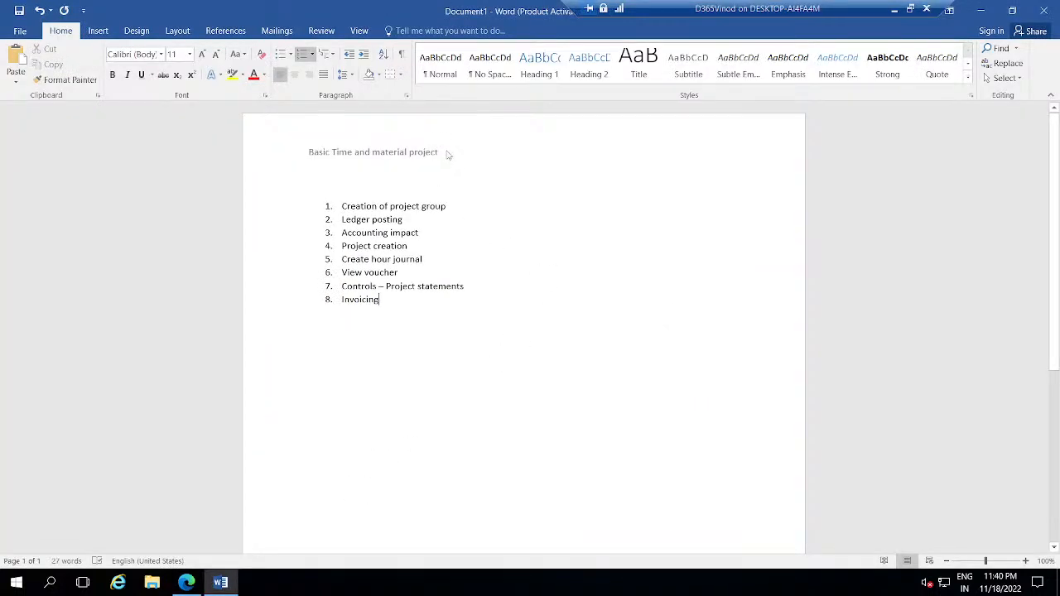
{"action": "left_click", "coordinate": [448, 155]}
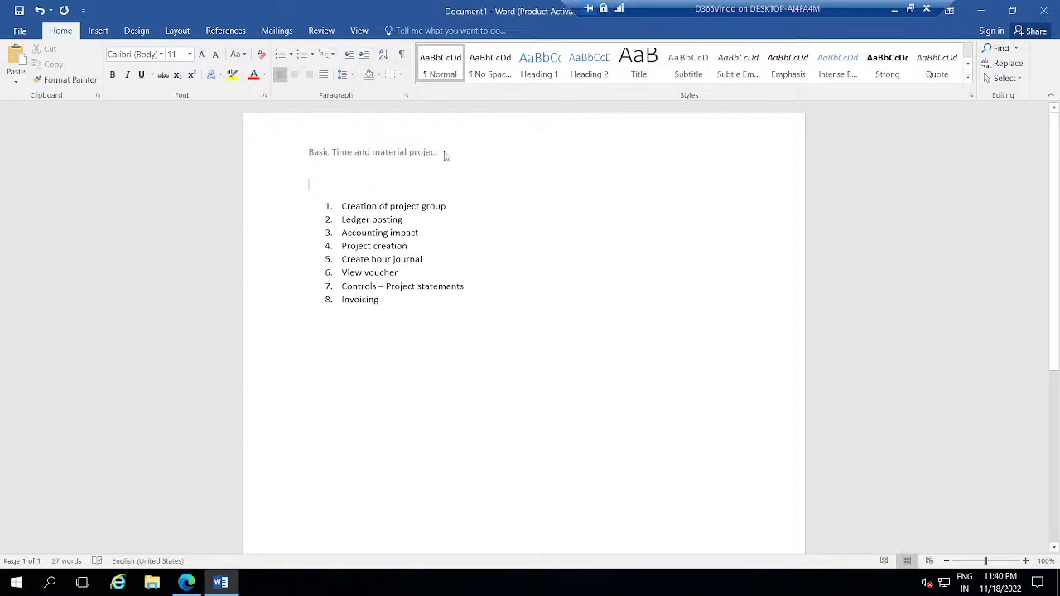
{"action": "left_click_drag", "start_coordinate": [310, 152], "coordinate": [472, 151]}
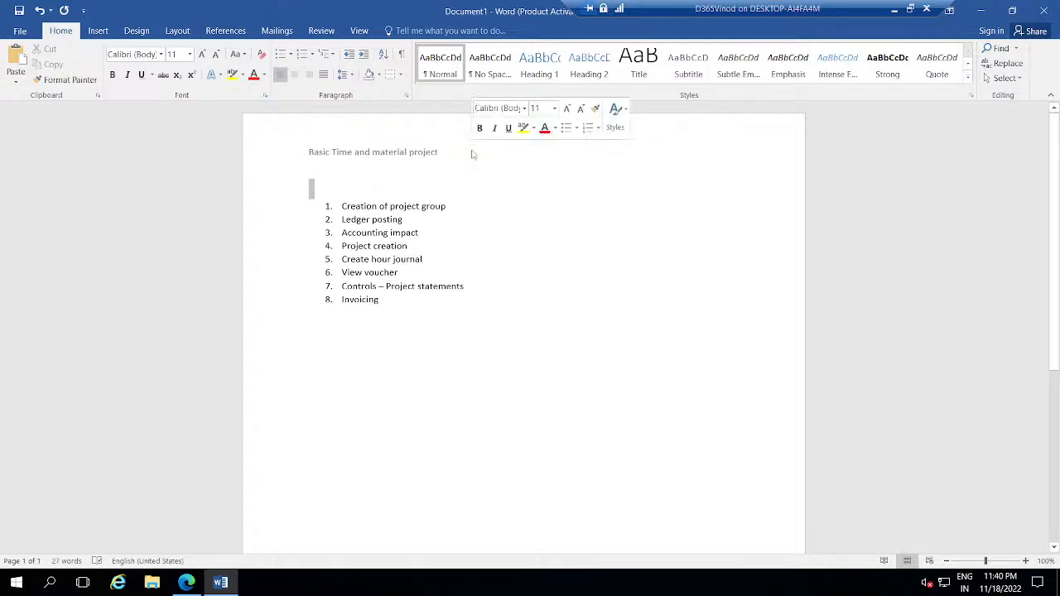
{"action": "left_click", "coordinate": [456, 153]}
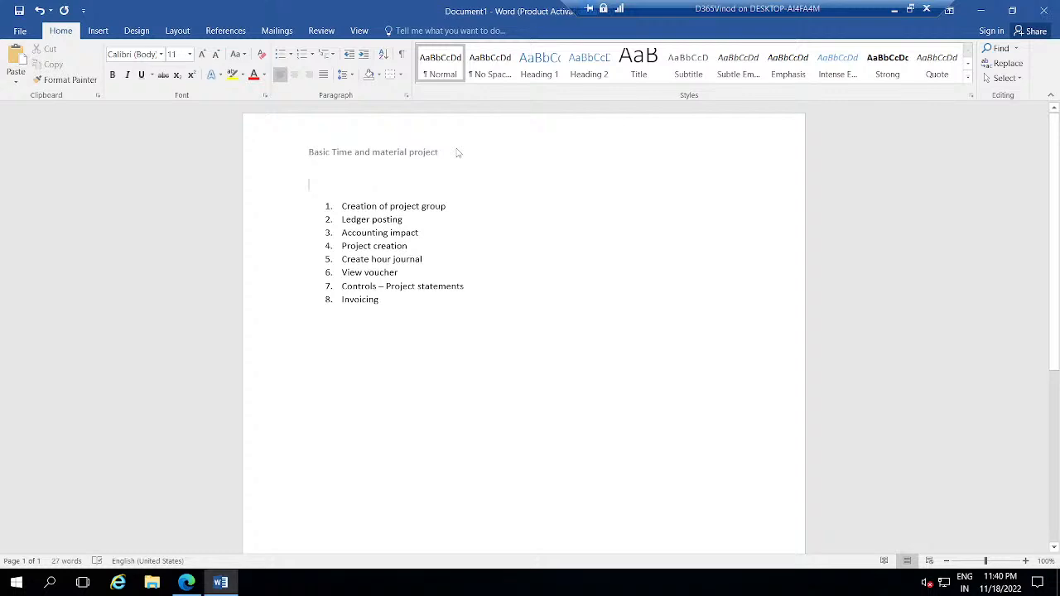
{"action": "key", "text": "alt+Tab"}
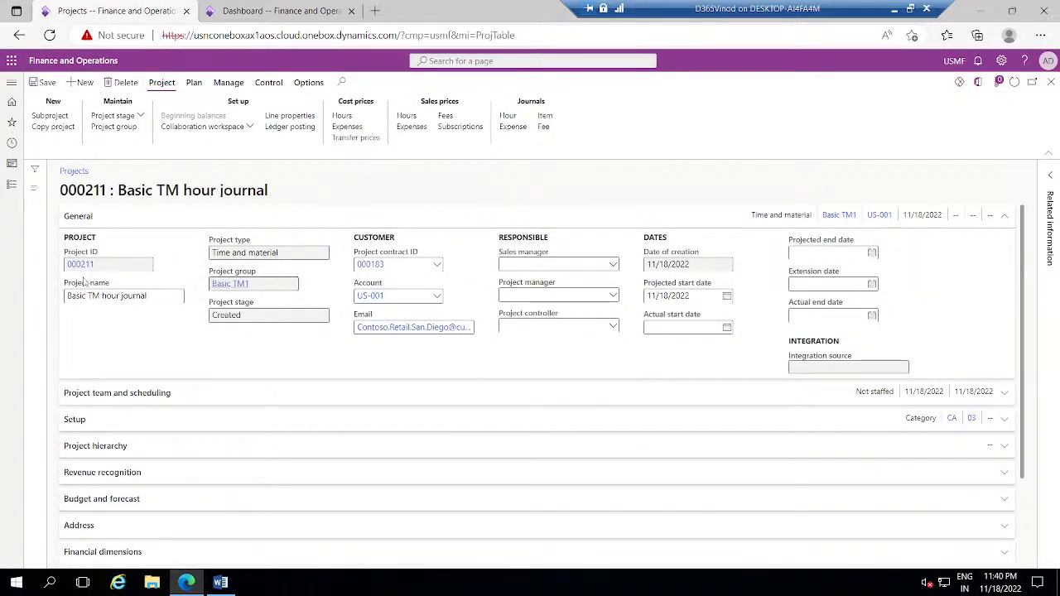
Set the Basic TM hour journal project's stage to In process and create a new hour journal named Hour for it.
{"action": "left_click", "coordinate": [141, 121]}
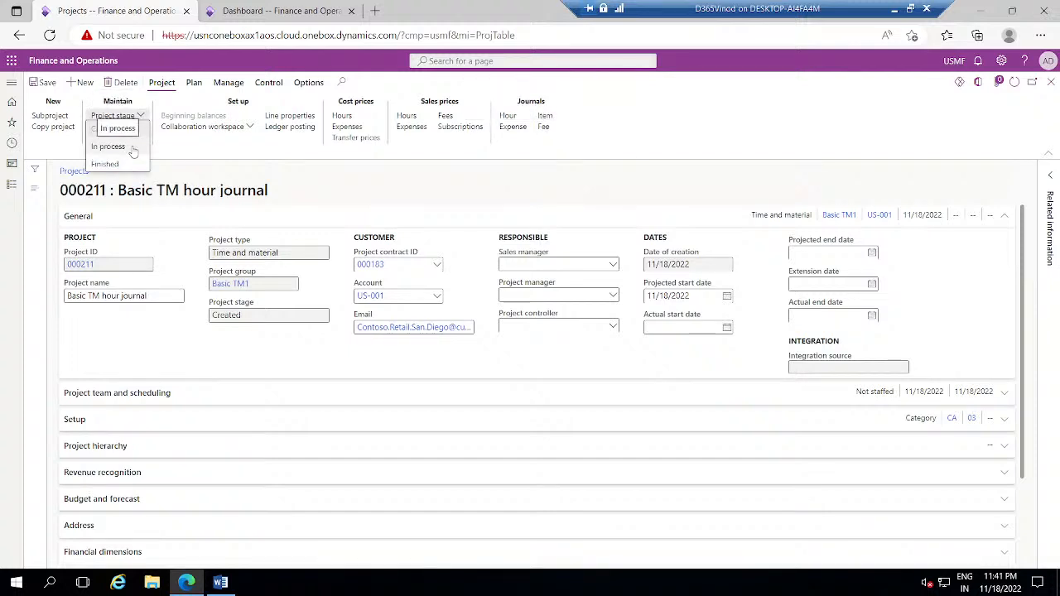
{"action": "left_click", "coordinate": [132, 147]}
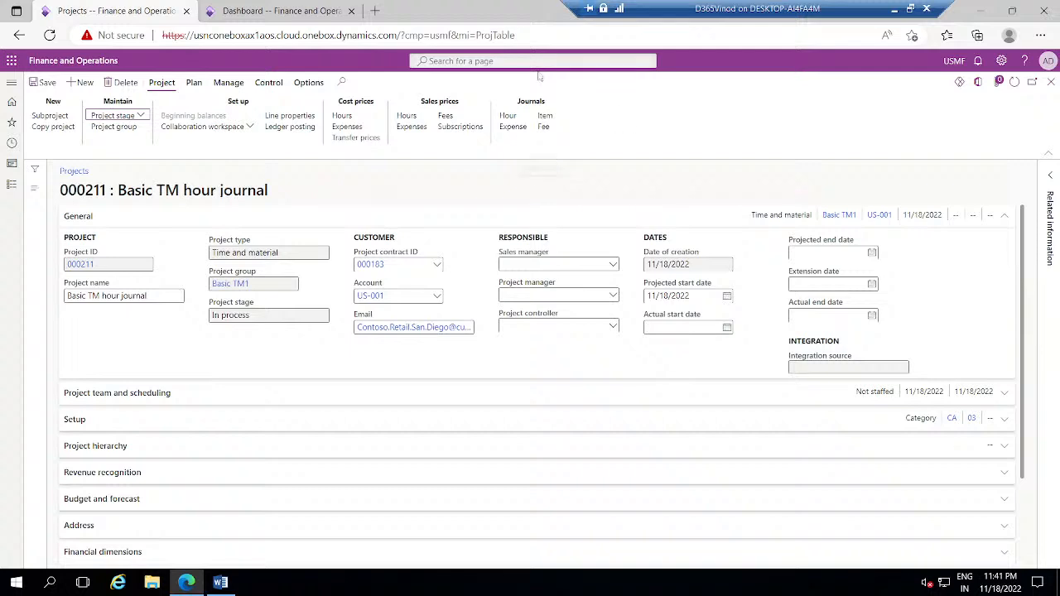
{"action": "left_click", "coordinate": [510, 118]}
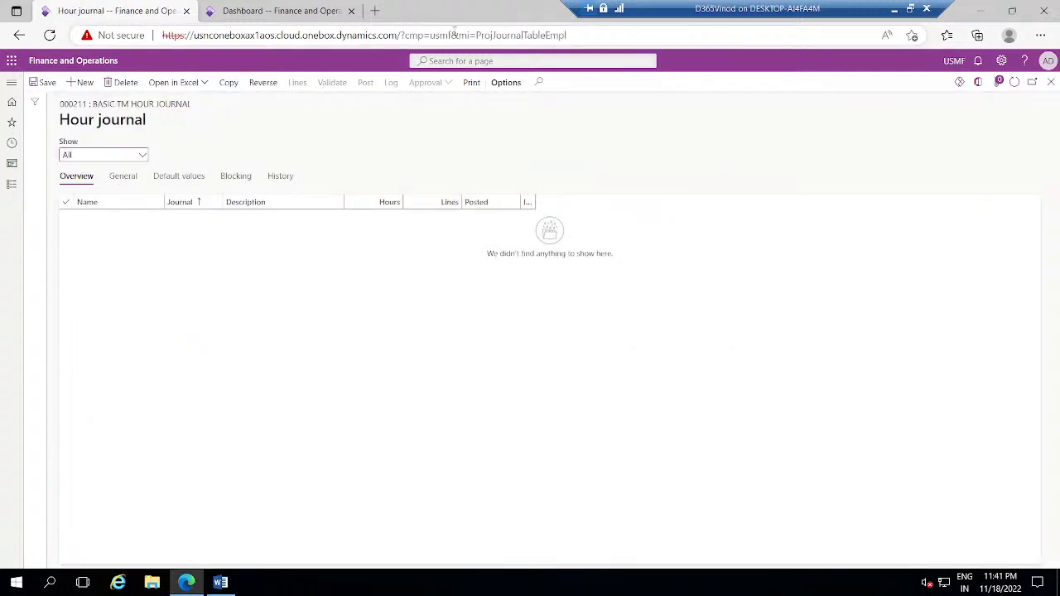
{"action": "left_click", "coordinate": [85, 83]}
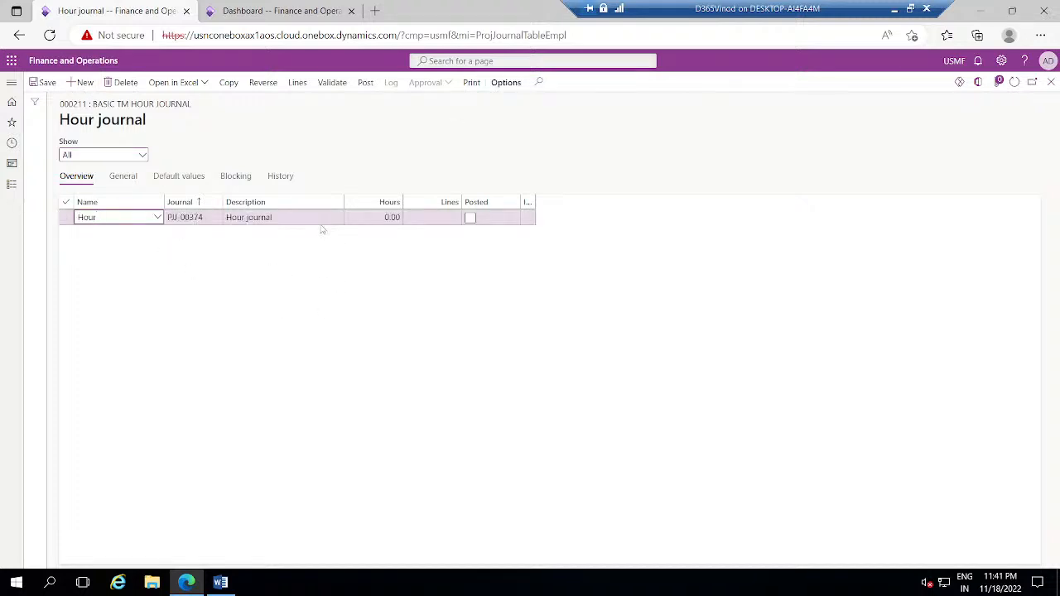
{"action": "left_click", "coordinate": [380, 217]}
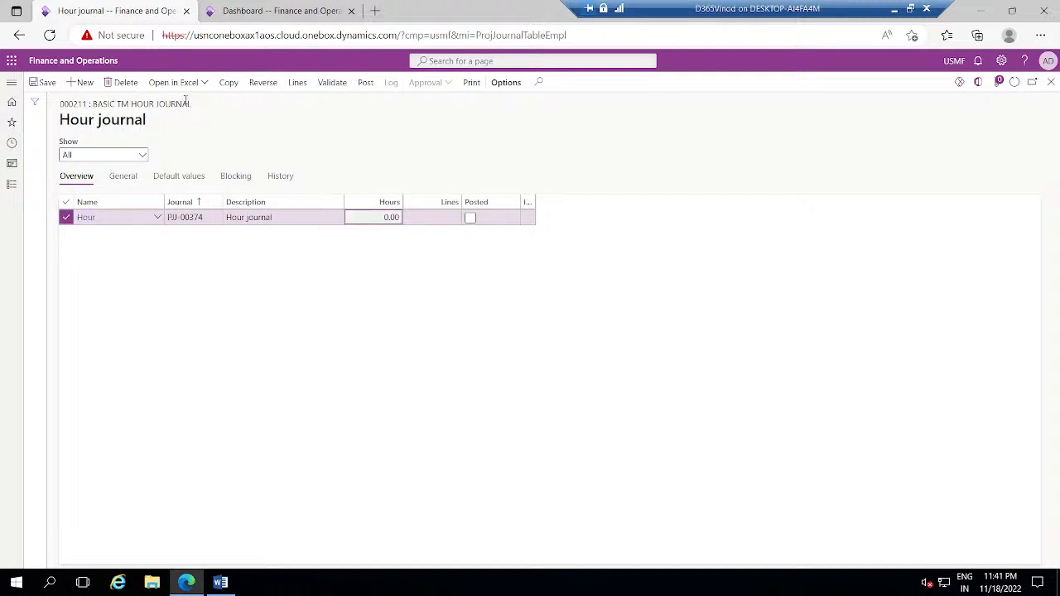
Open the new hour journal's lines and add a line with the category Apprentice.
{"action": "left_click", "coordinate": [299, 85]}
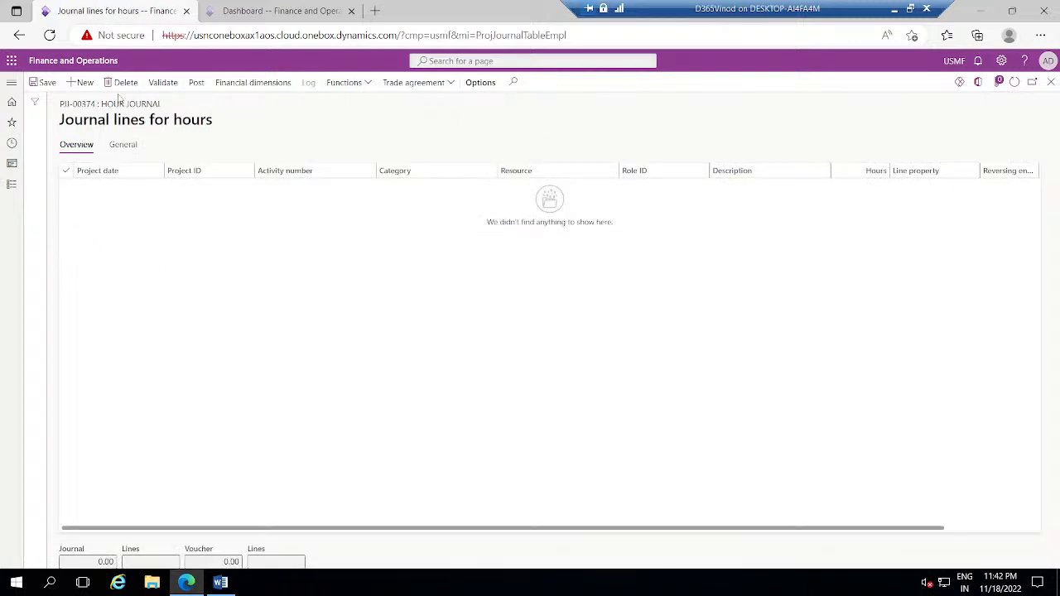
{"action": "left_click", "coordinate": [91, 86]}
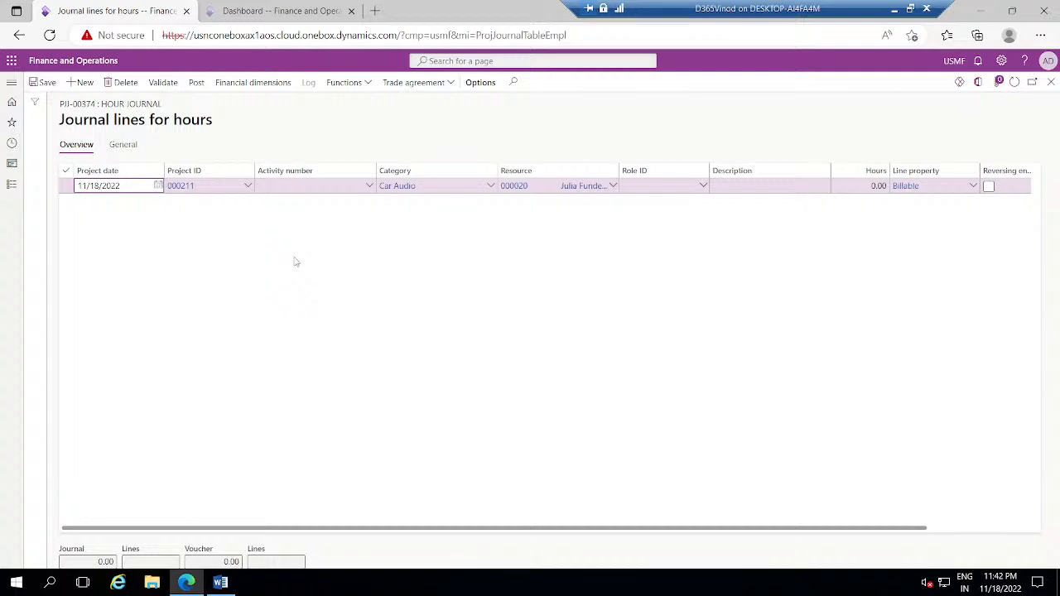
{"action": "key", "text": "Tab"}
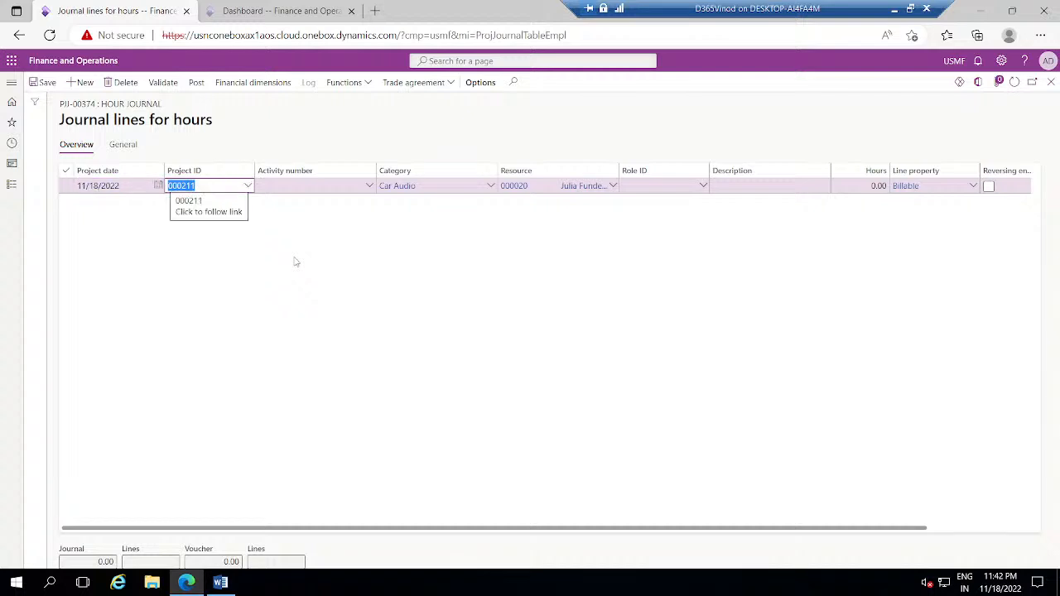
{"action": "key", "text": "Tab"}
{"action": "key", "text": "Tab"}
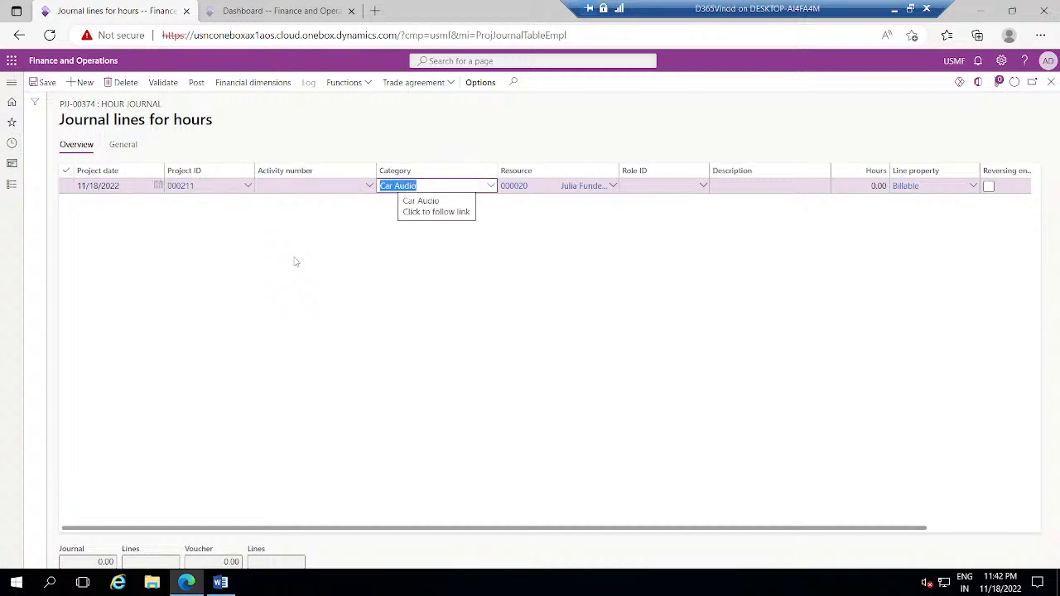
{"action": "type", "text": "a"}
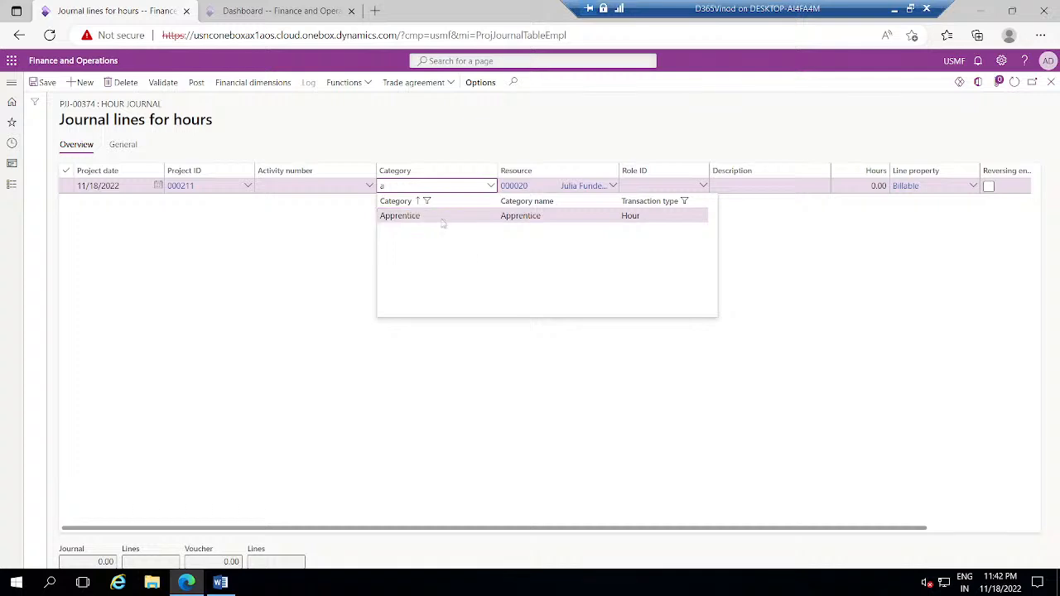
{"action": "key", "text": "Return"}
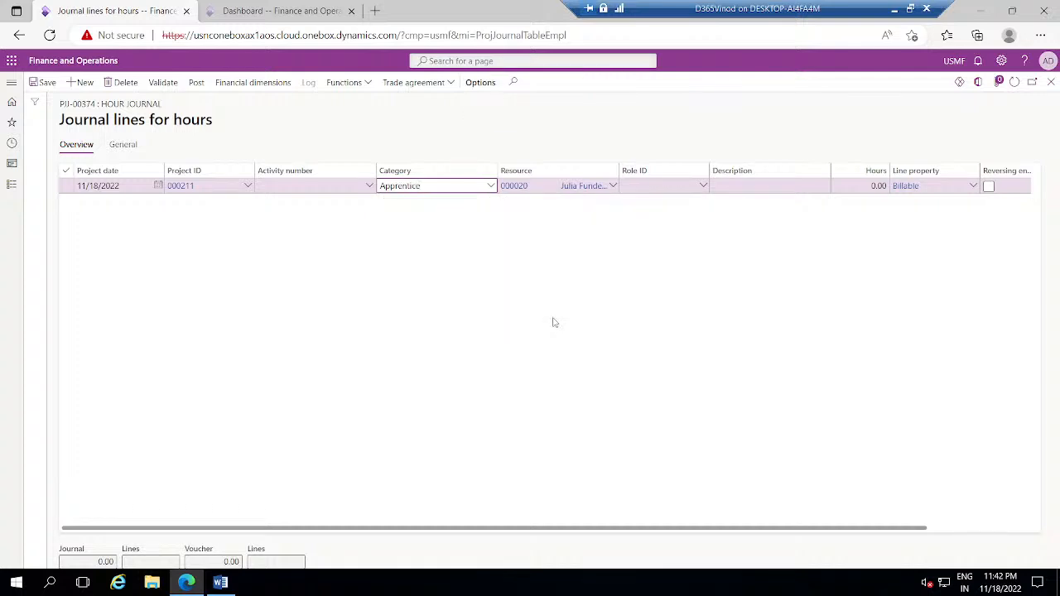
Enter 7 hours on the Apprentice journal line and finish going through its remaining fields.
{"action": "key", "text": "Tab"}
{"action": "key", "text": "Tab"}
{"action": "key", "text": "Tab"}
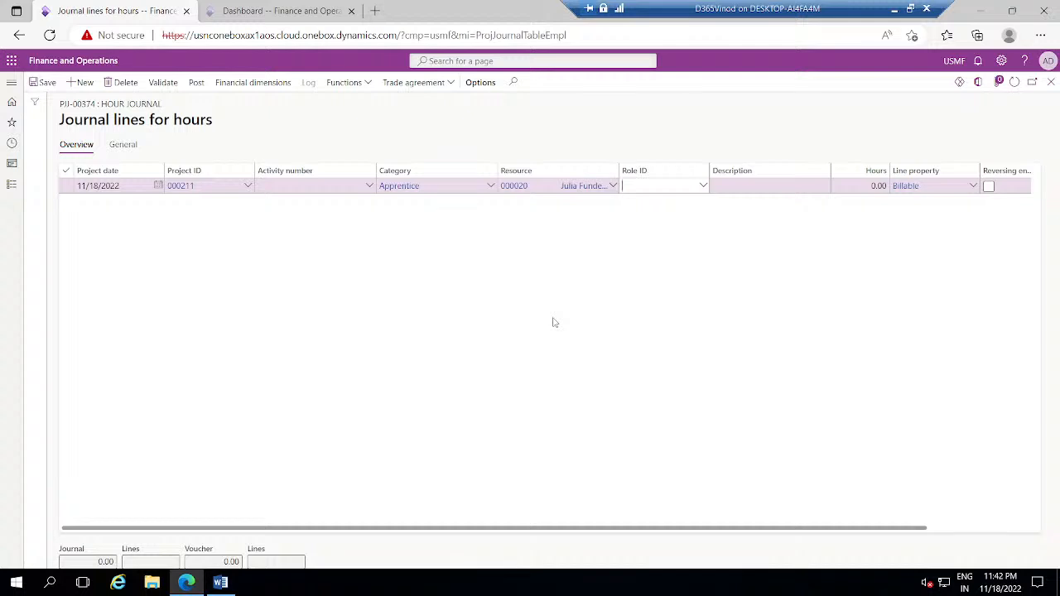
{"action": "key", "text": "Tab"}
{"action": "key", "text": "Tab"}
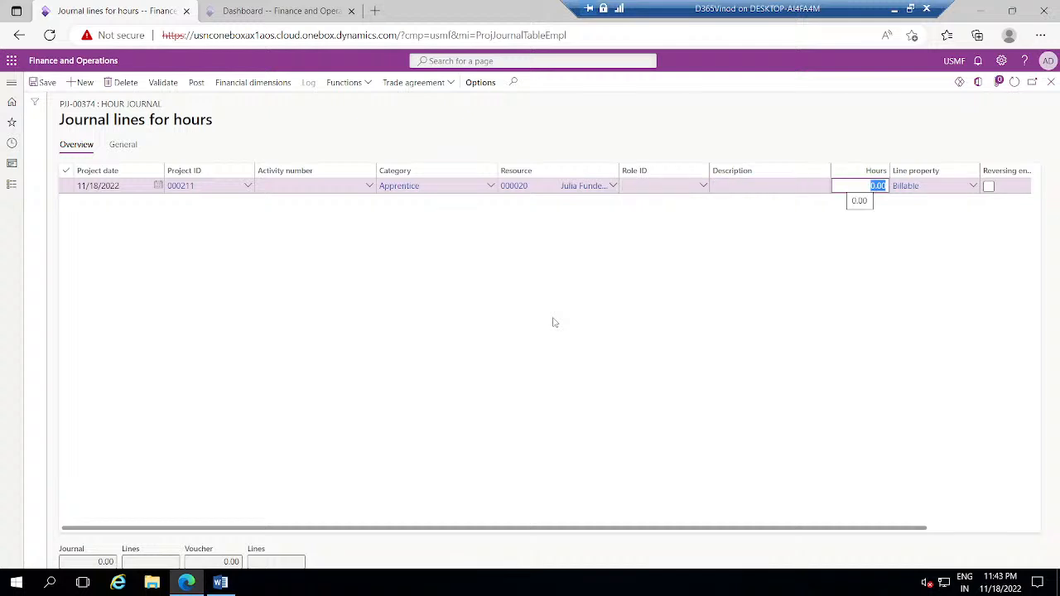
{"action": "type", "text": "7"}
{"action": "key", "text": "Tab"}
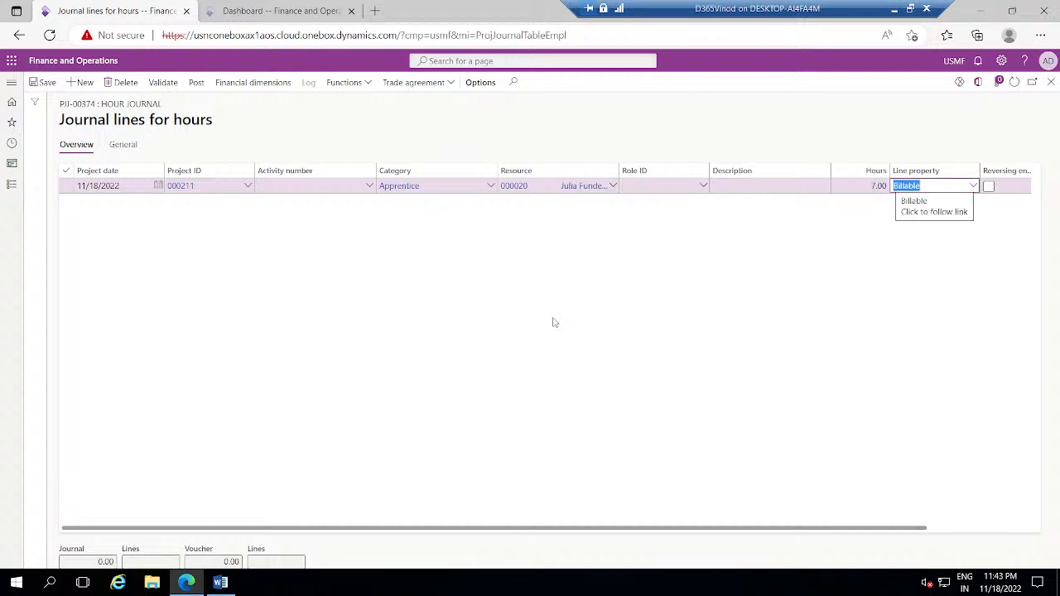
{"action": "left_click", "coordinate": [803, 478]}
{"action": "key", "text": "Tab"}
{"action": "key", "text": "Tab"}
{"action": "key", "text": "Tab"}
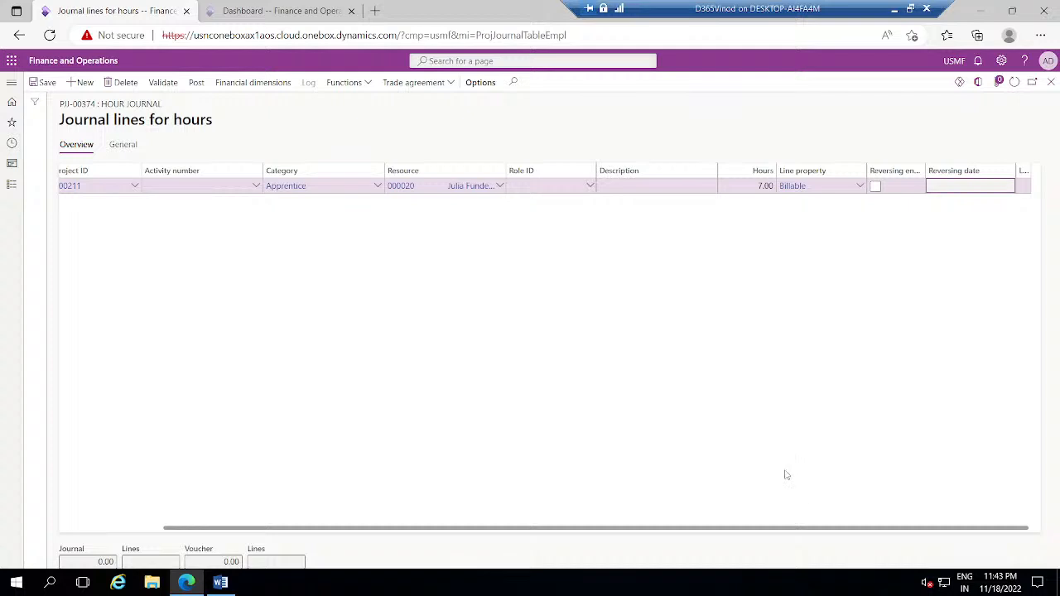
{"action": "key", "text": "Tab"}
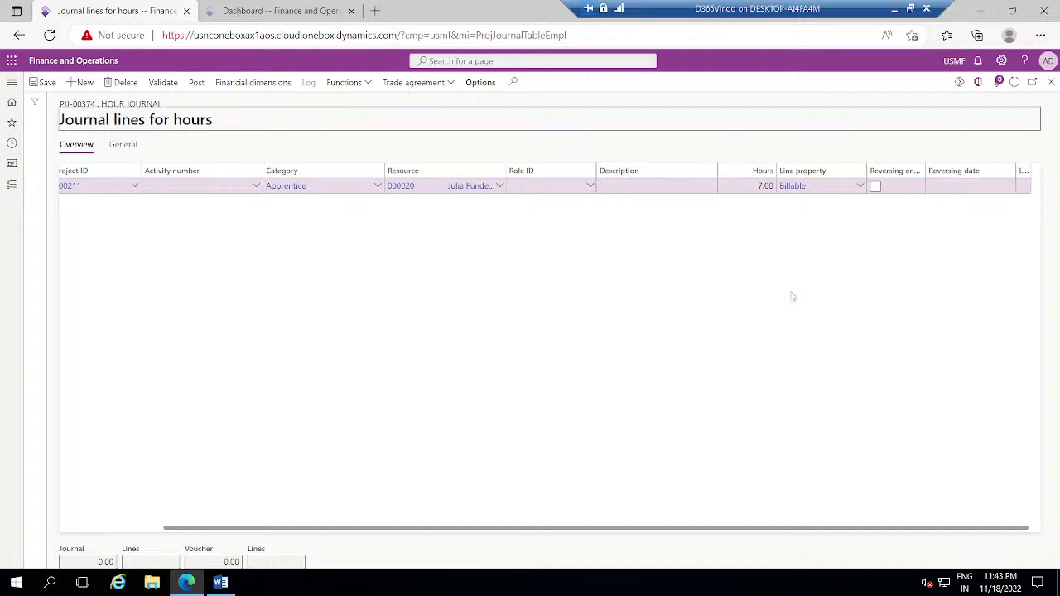
Post the hour journal from its lines and return to the journal overview.
{"action": "left_click", "coordinate": [197, 82]}
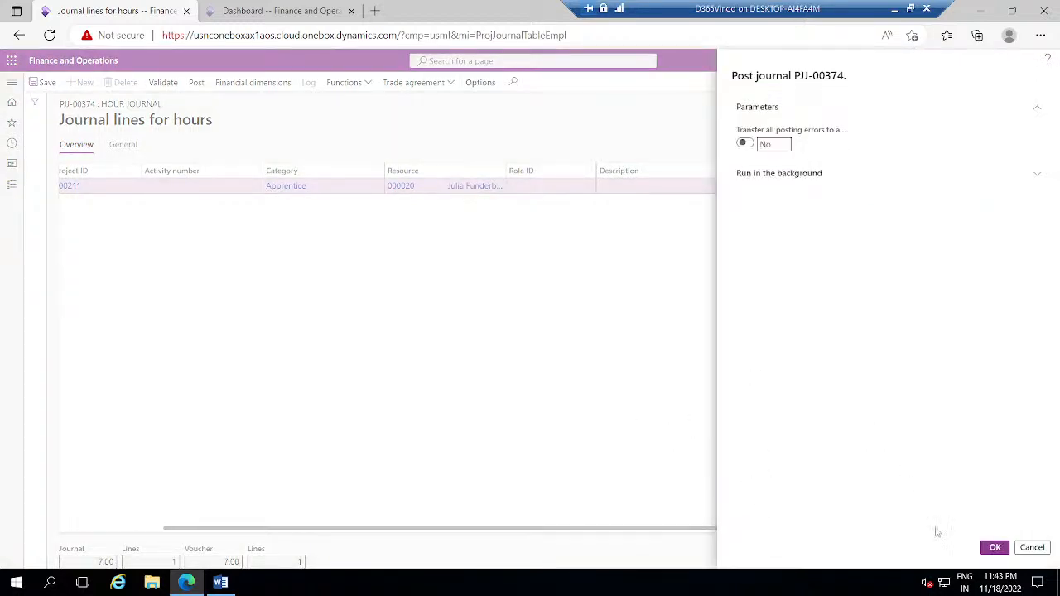
{"action": "left_click", "coordinate": [988, 554]}
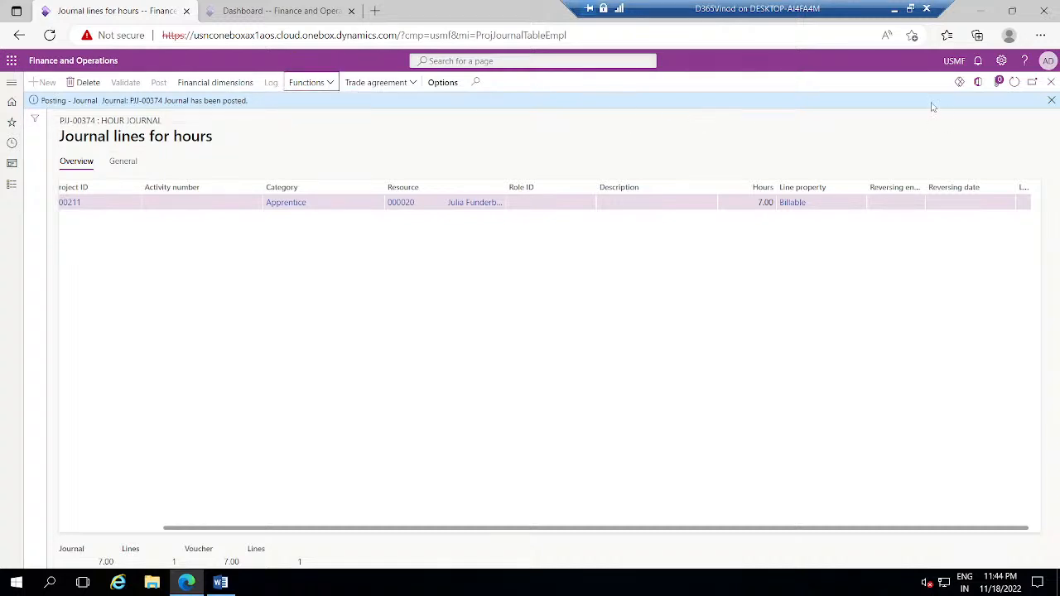
{"action": "left_click", "coordinate": [1050, 84]}
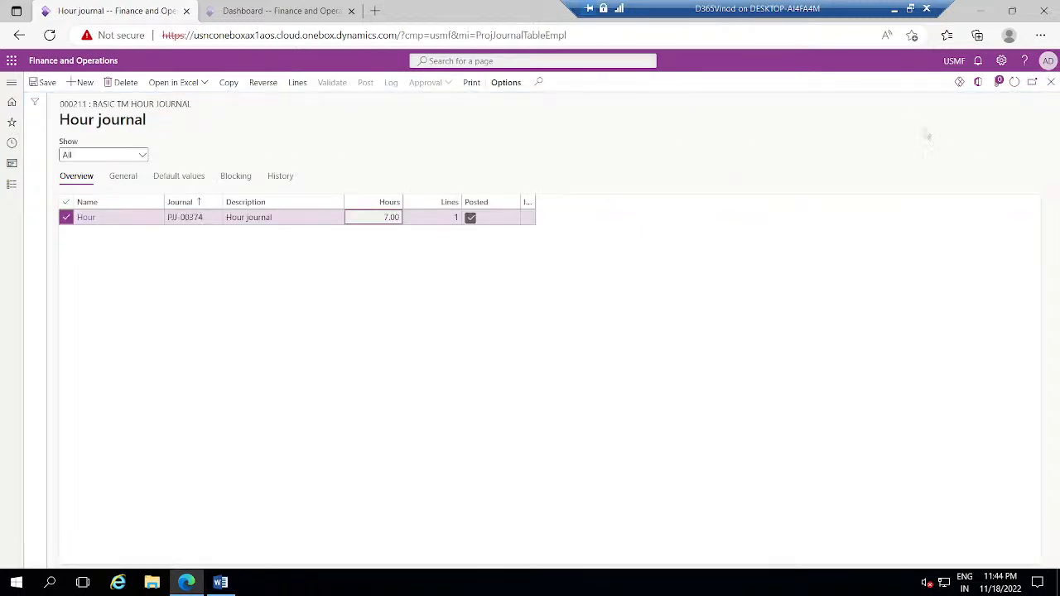
Return to the project and view its posted hour transaction's voucher, selecting the Car Rental Expenses entry.
{"action": "left_click", "coordinate": [1053, 84]}
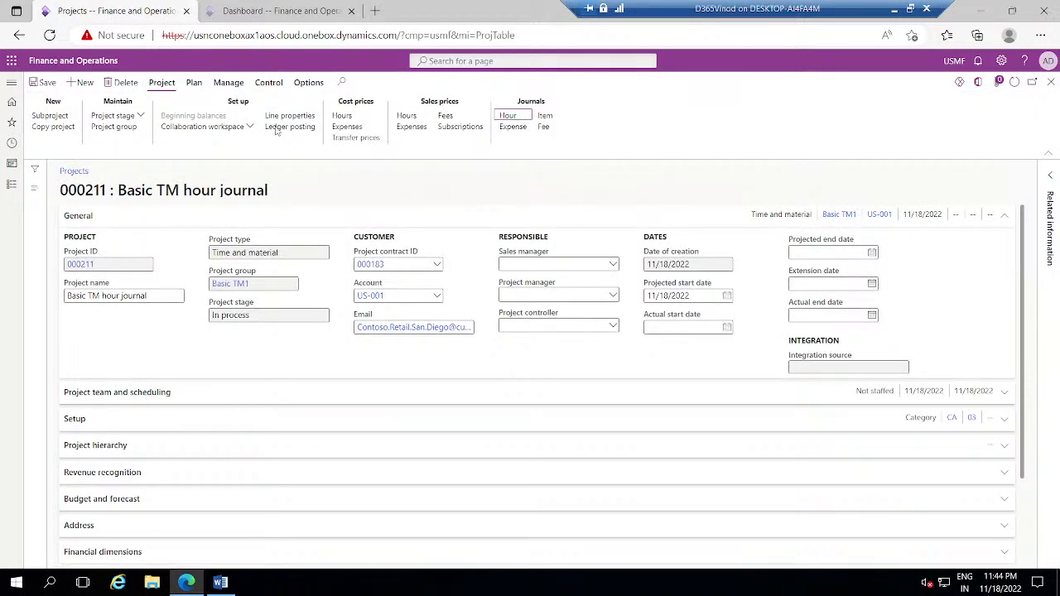
{"action": "left_click", "coordinate": [229, 83]}
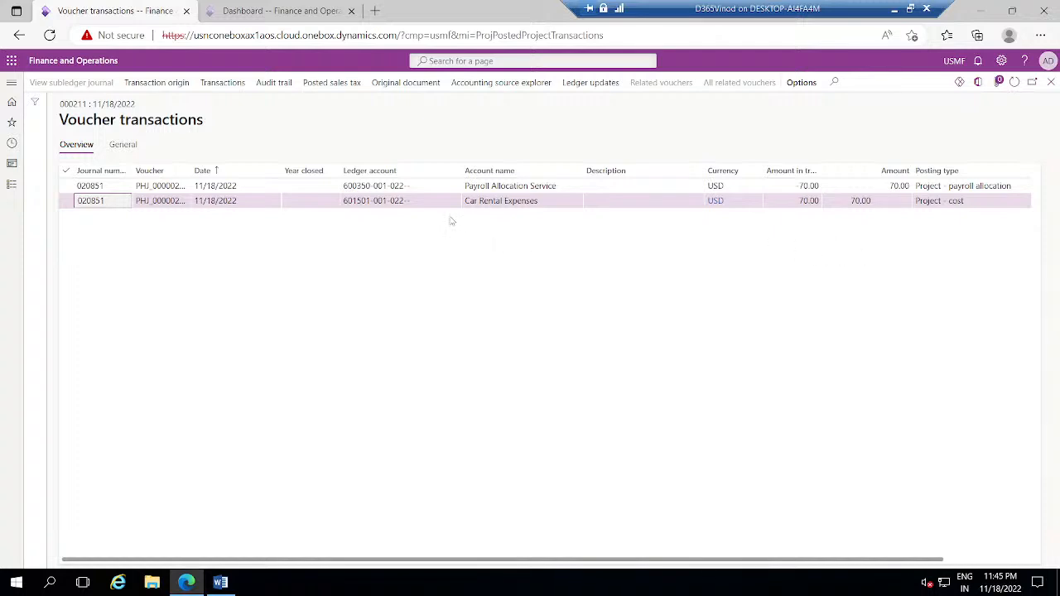
{"action": "left_click", "coordinate": [417, 202]}
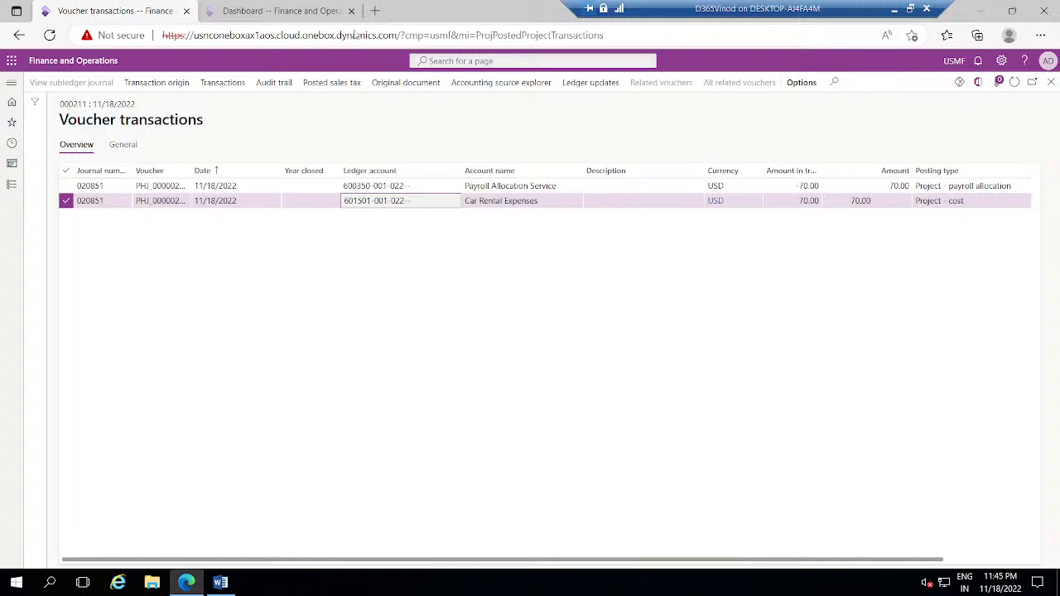
Keep the session in the second browser tab alive and switch that tab's company to usmf.
{"action": "left_click", "coordinate": [295, 9]}
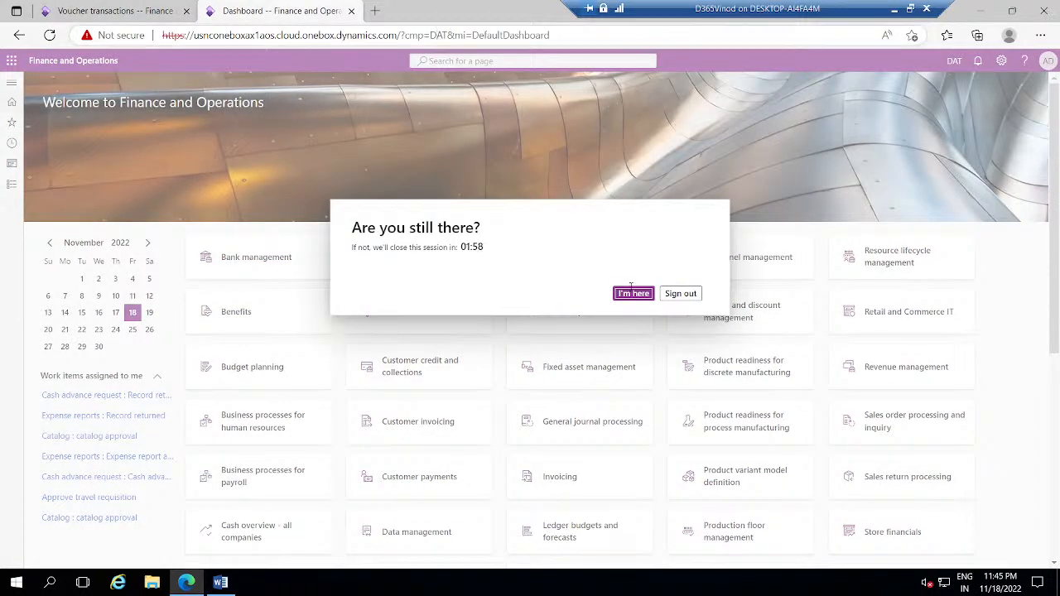
{"action": "left_click", "coordinate": [634, 293]}
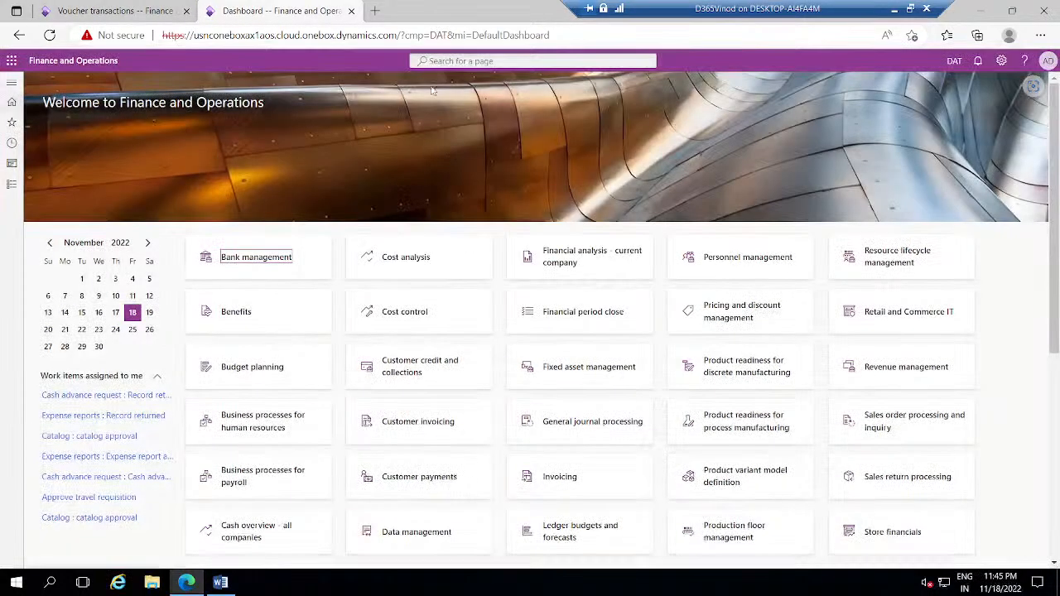
{"action": "double_click", "coordinate": [437, 35]}
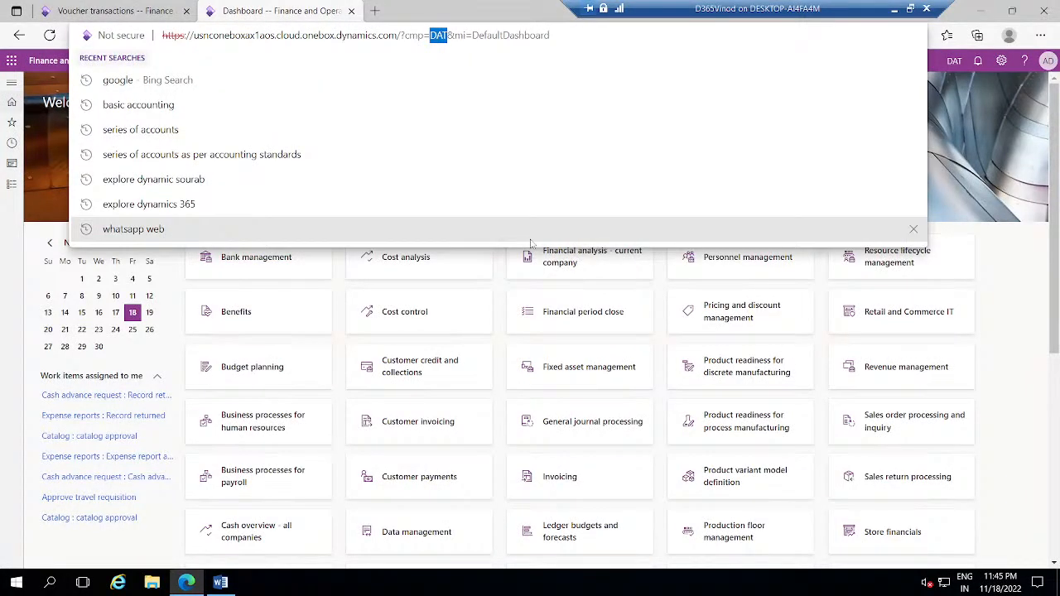
{"action": "type", "text": "usmf"}
{"action": "key", "text": "Return"}
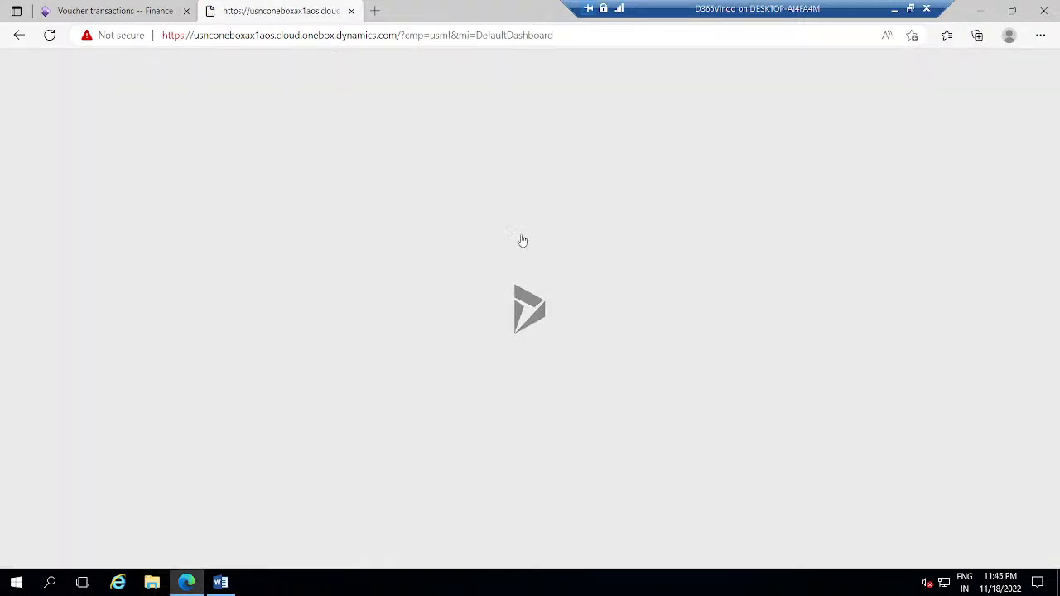
{"action": "left_click", "coordinate": [69, 10]}
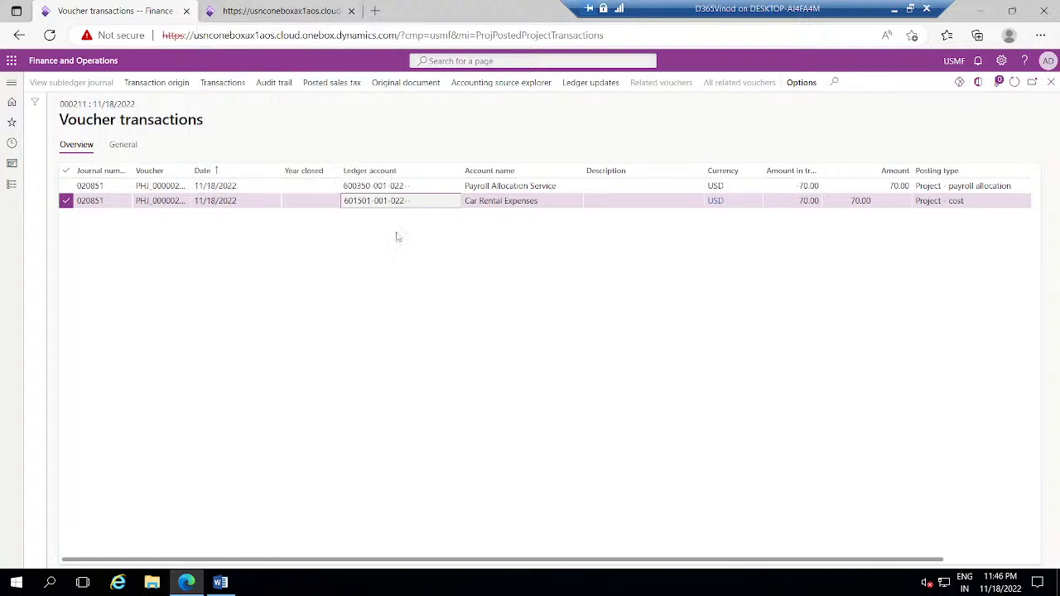
{"action": "left_click", "coordinate": [300, 11]}
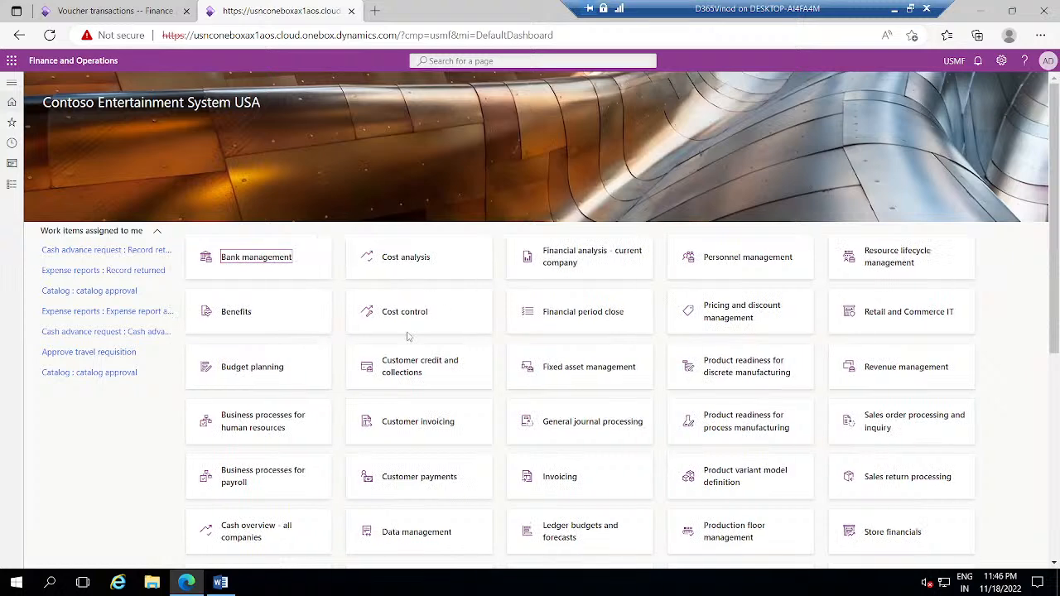
Find the ledger posting setup in the Project management and accounting module and open it.
{"action": "left_click", "coordinate": [10, 185]}
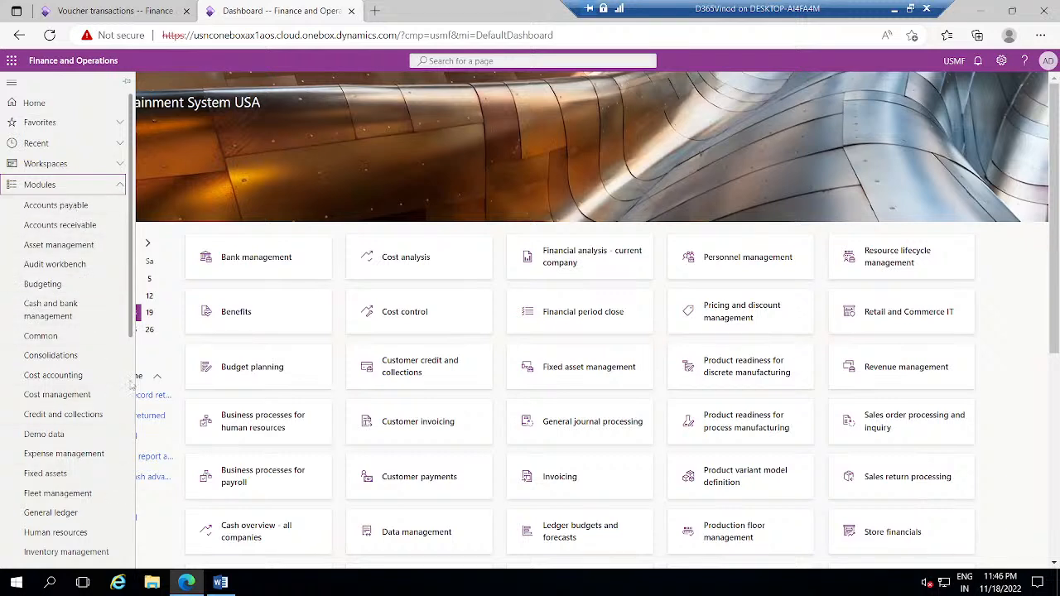
{"action": "scroll", "coordinate": [108, 373], "scroll_direction": "down", "scroll_amount": 5}
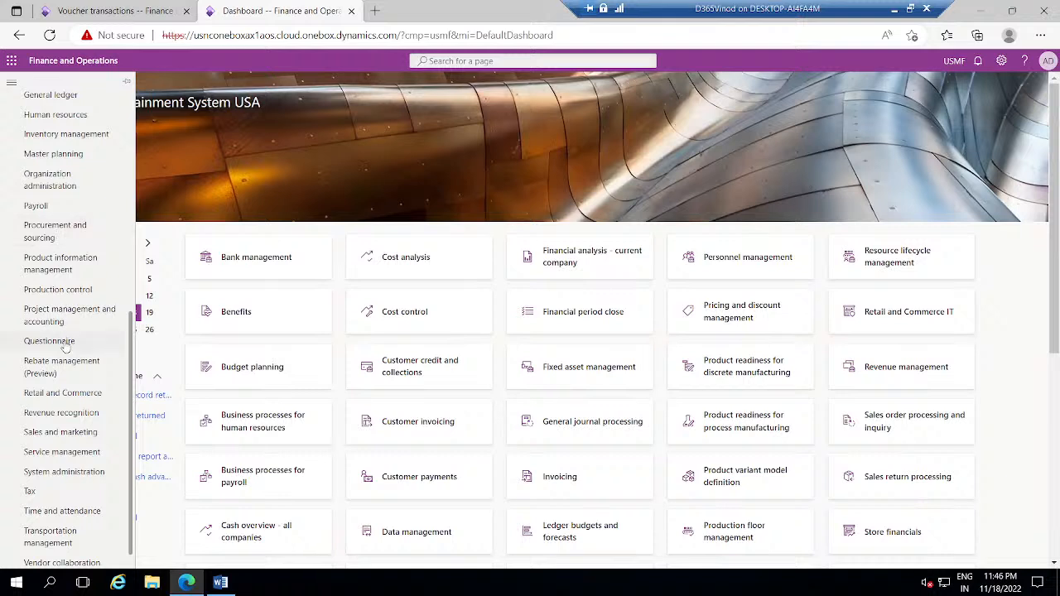
{"action": "left_click", "coordinate": [54, 319]}
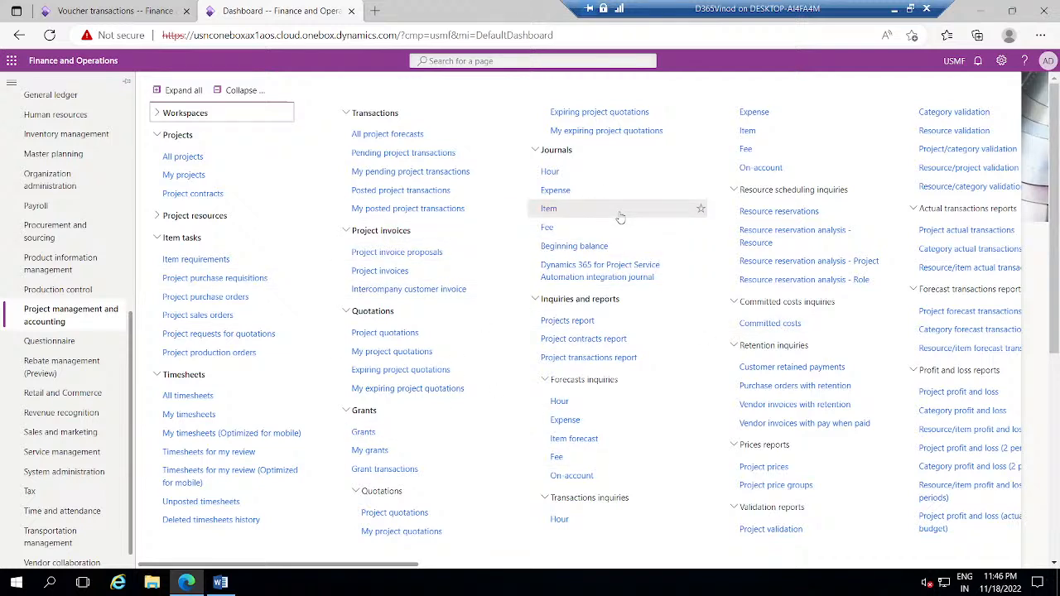
{"action": "key", "text": "ctrl+f"}
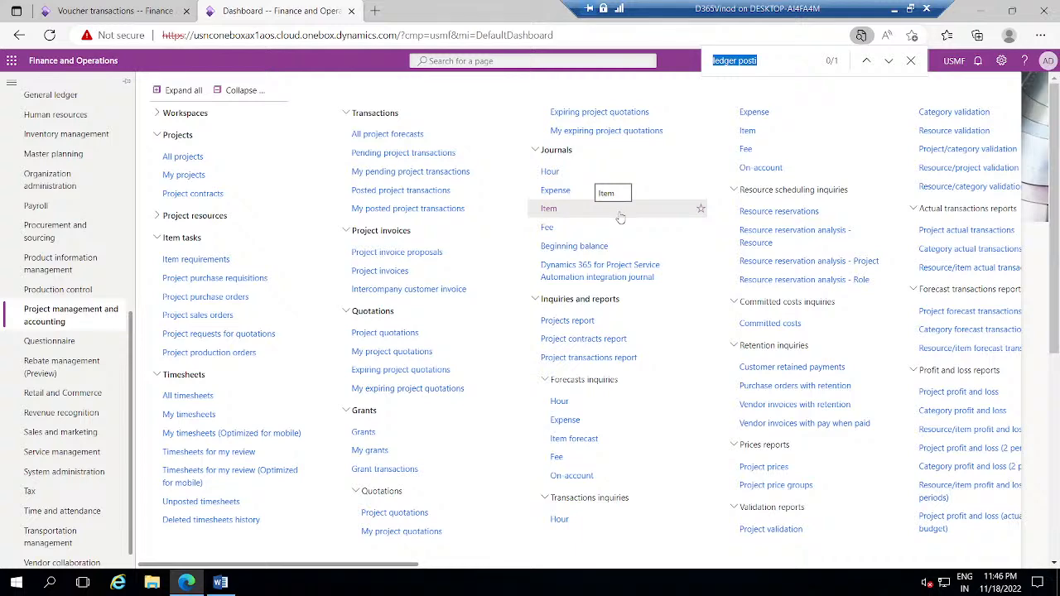
{"action": "key", "text": "Return"}
{"action": "left_click", "coordinate": [641, 235]}
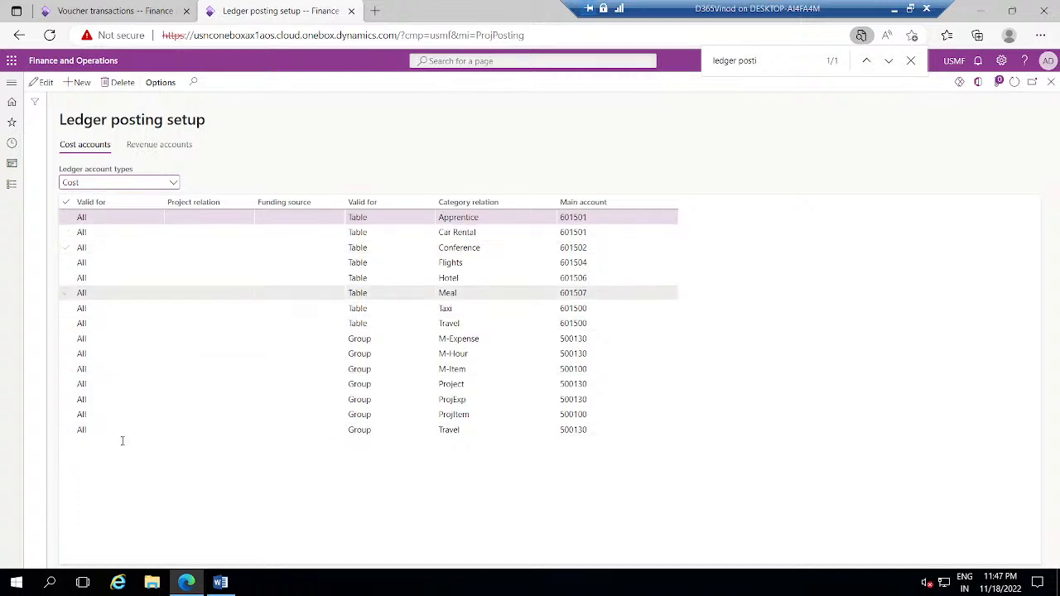
Compare the Apprentice category's cost main account in the ledger posting setup with the voucher's cost entry.
{"action": "left_click", "coordinate": [451, 219]}
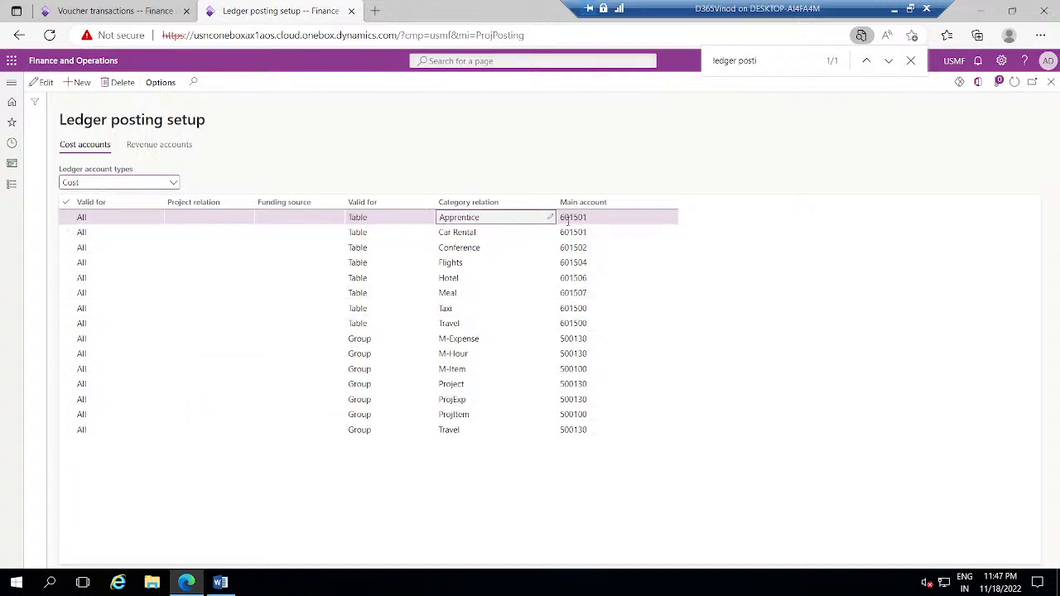
{"action": "left_click", "coordinate": [124, 9]}
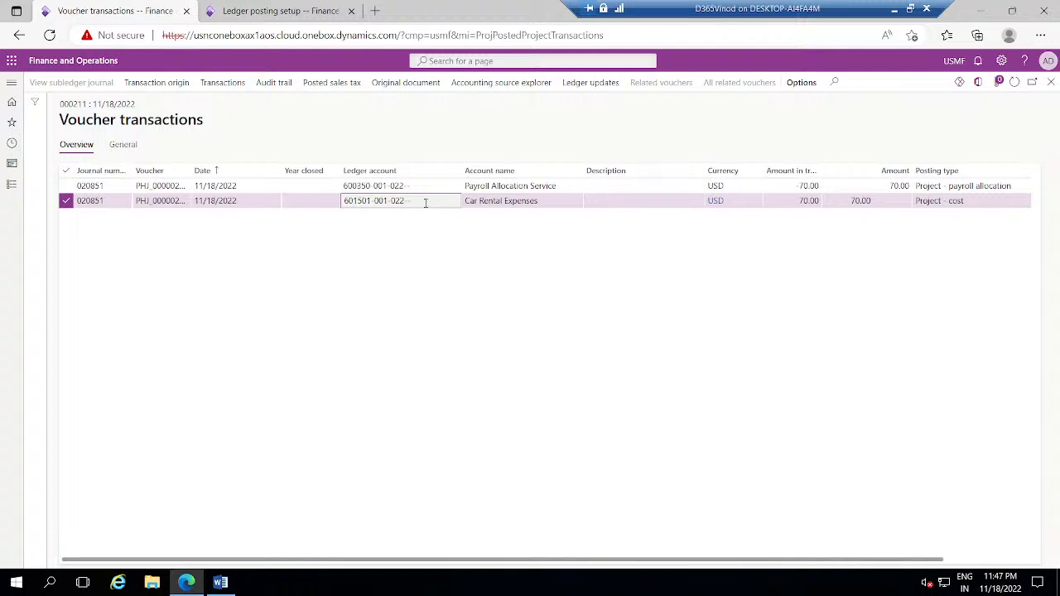
{"action": "left_click", "coordinate": [280, 11]}
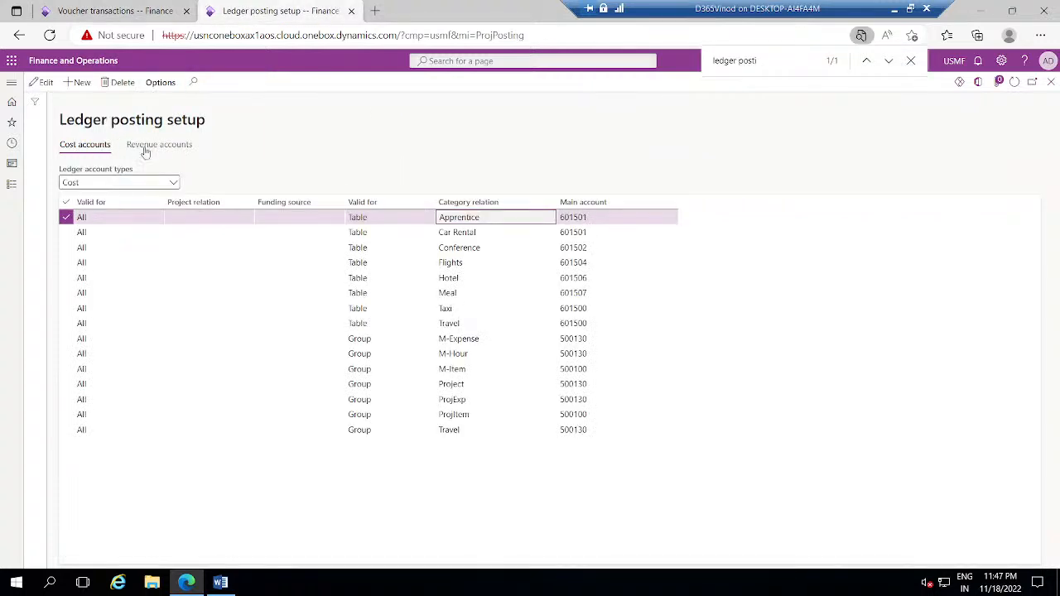
Show the Payroll allocation accounts in the ledger posting setup and compare the Apprentice line with the voucher.
{"action": "left_click", "coordinate": [174, 184]}
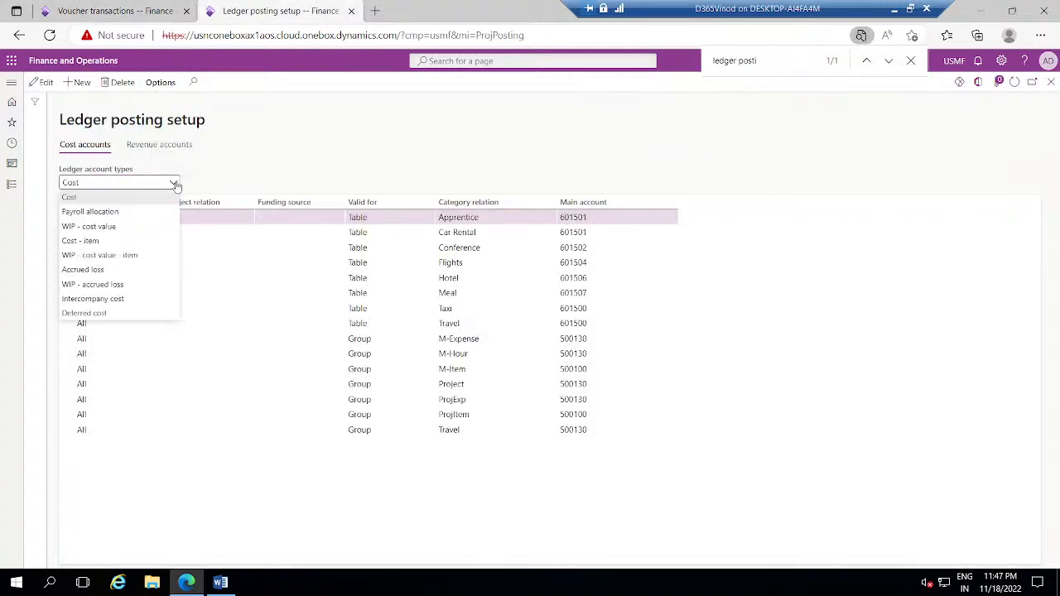
{"action": "left_click", "coordinate": [139, 213]}
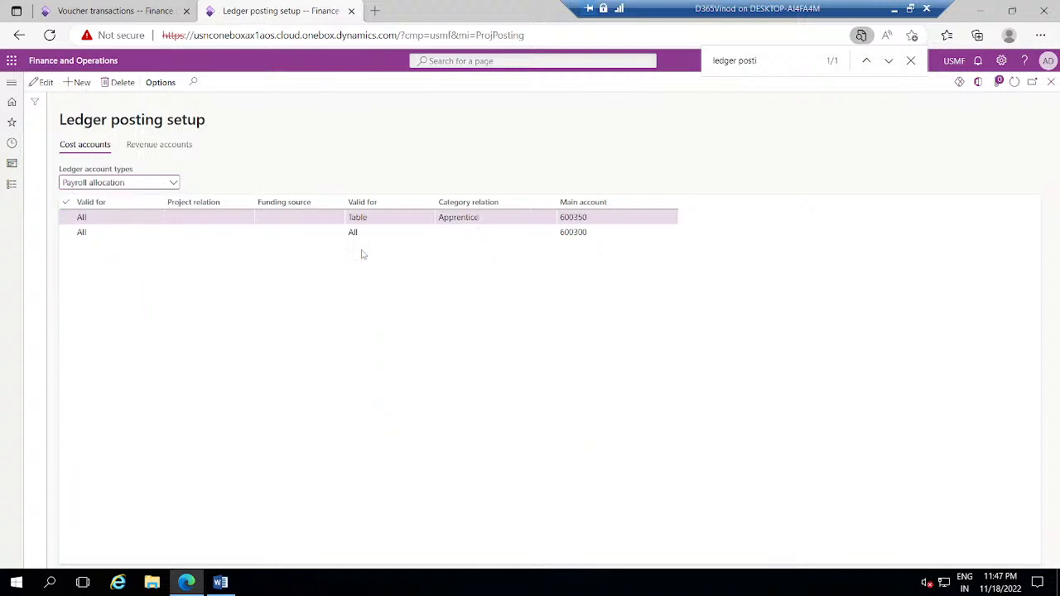
{"action": "left_click", "coordinate": [152, 218]}
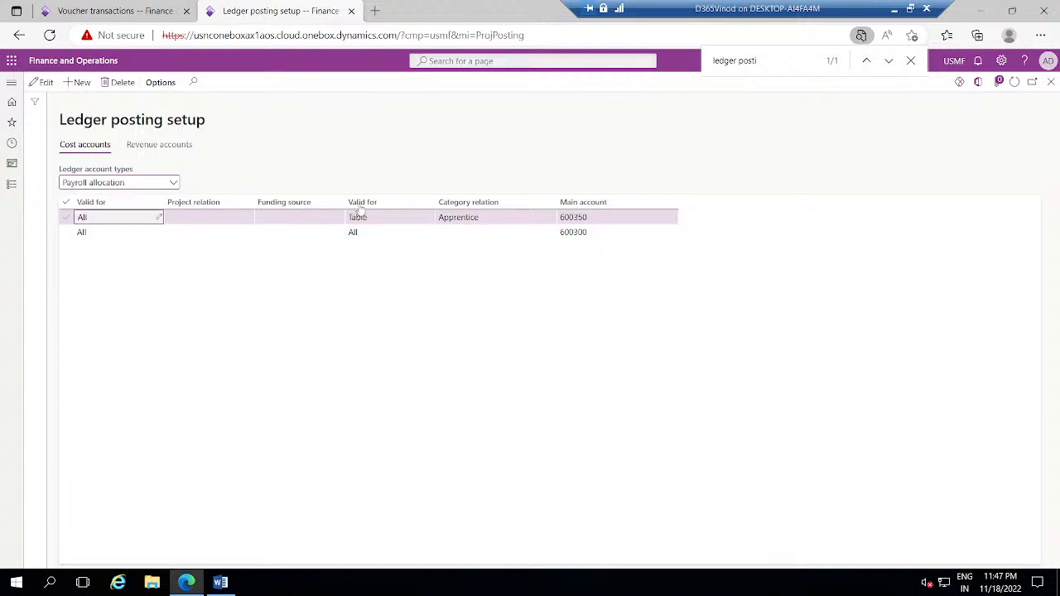
{"action": "left_click", "coordinate": [465, 217]}
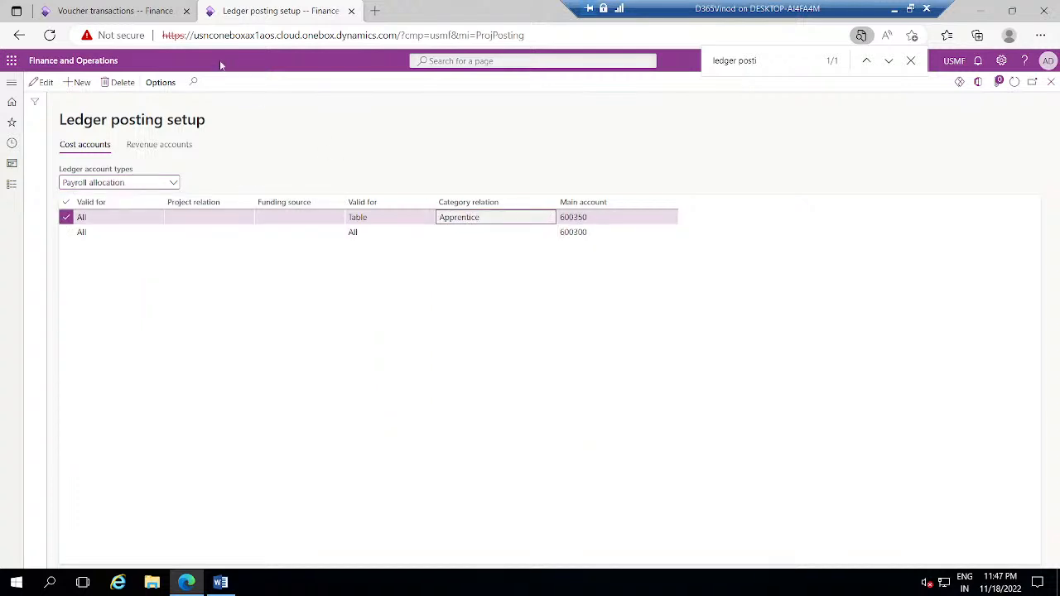
{"action": "left_click", "coordinate": [116, 11]}
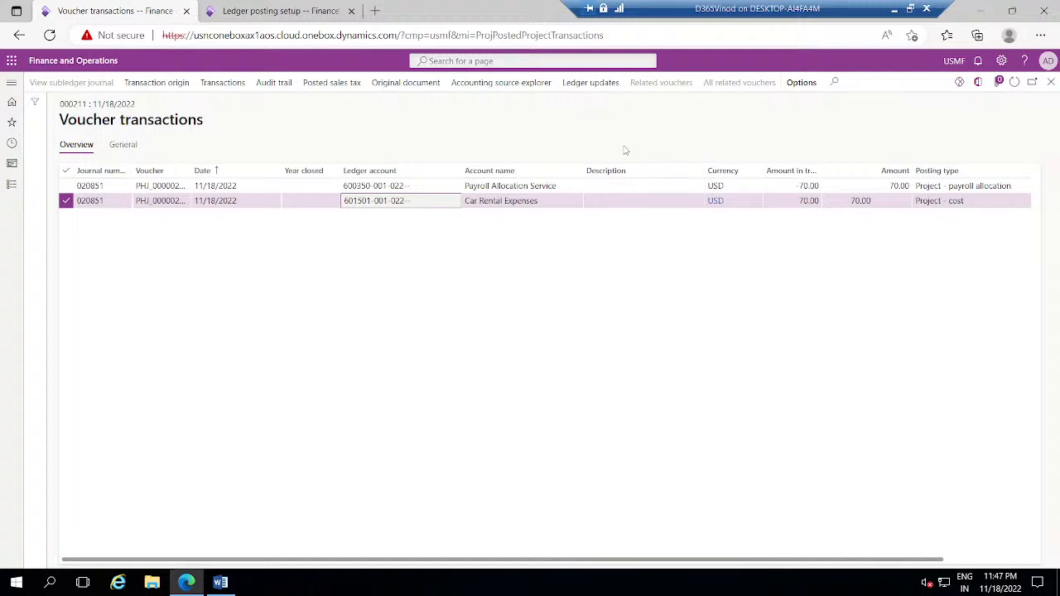
Return to the Basic TM hour journal project and examine the general figures in its project statements.
{"action": "left_click", "coordinate": [1051, 83]}
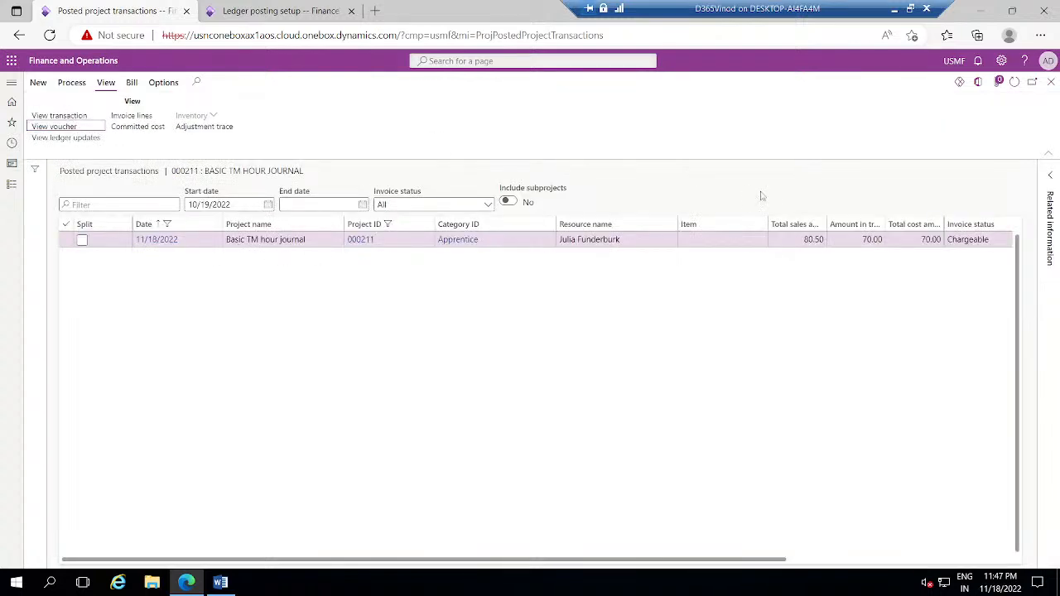
{"action": "key", "text": "Escape"}
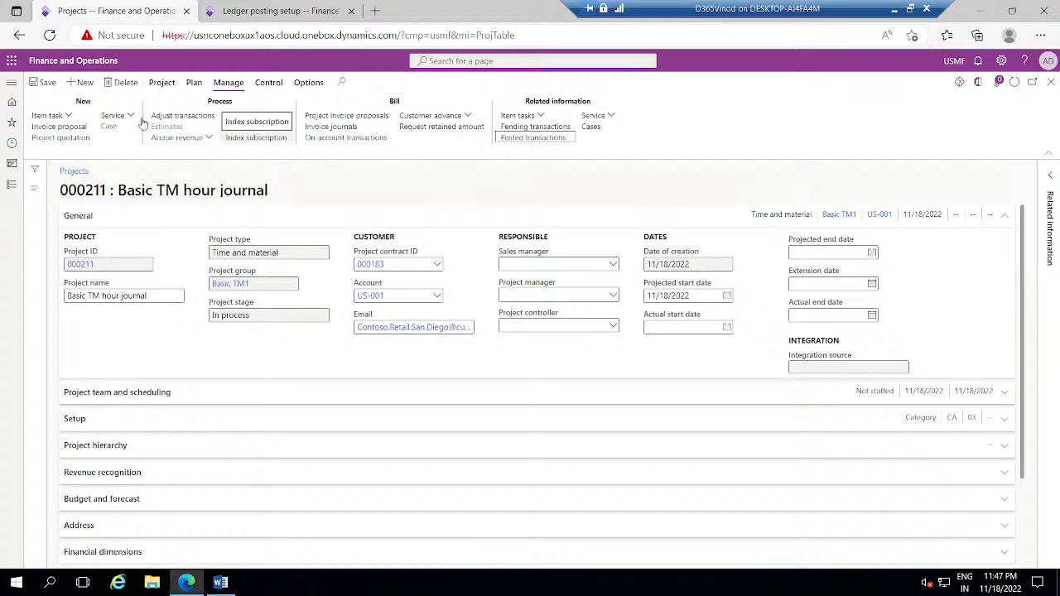
{"action": "left_click", "coordinate": [268, 82]}
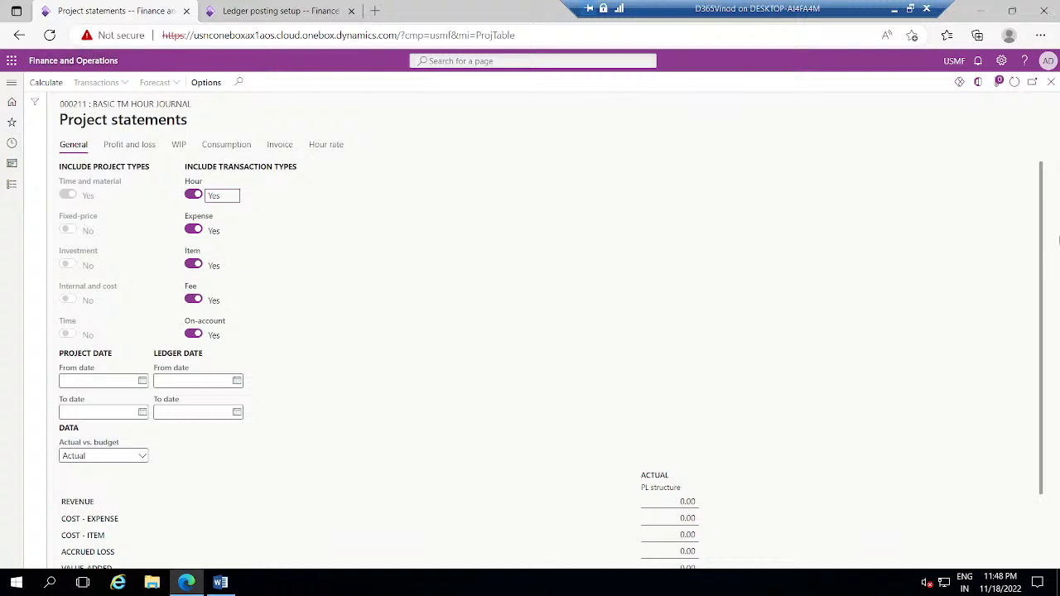
{"action": "left_click_drag", "start_coordinate": [1046, 250], "coordinate": [1048, 346]}
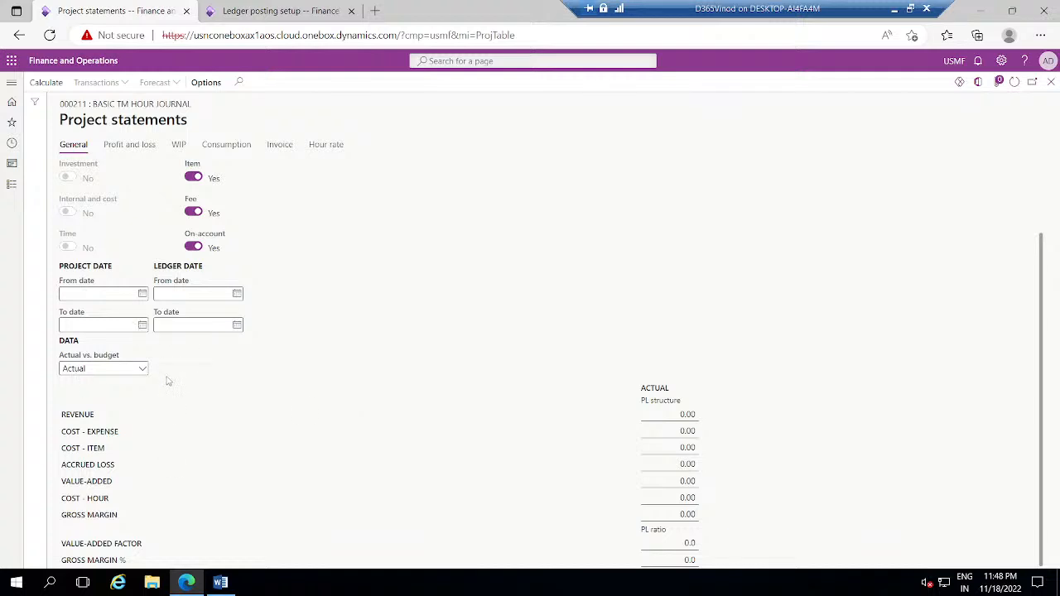
Review the project statement's Profit and loss, WIP, Consumption, Invoice and Hour rate figures, recheck the general ones and return to the project.
{"action": "left_click", "coordinate": [151, 146]}
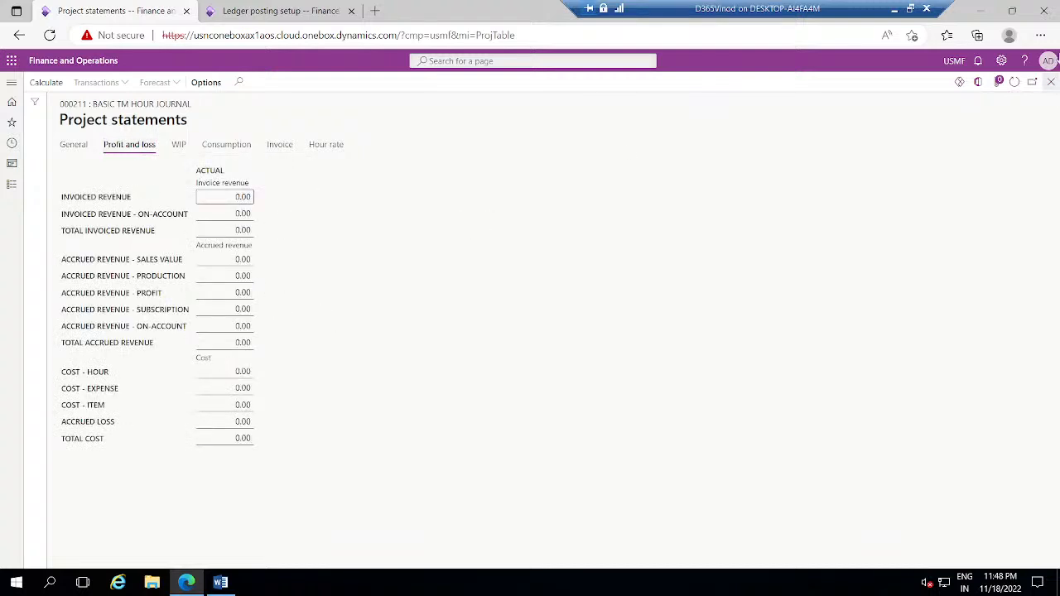
{"action": "left_click", "coordinate": [1015, 81]}
{"action": "left_click", "coordinate": [178, 146]}
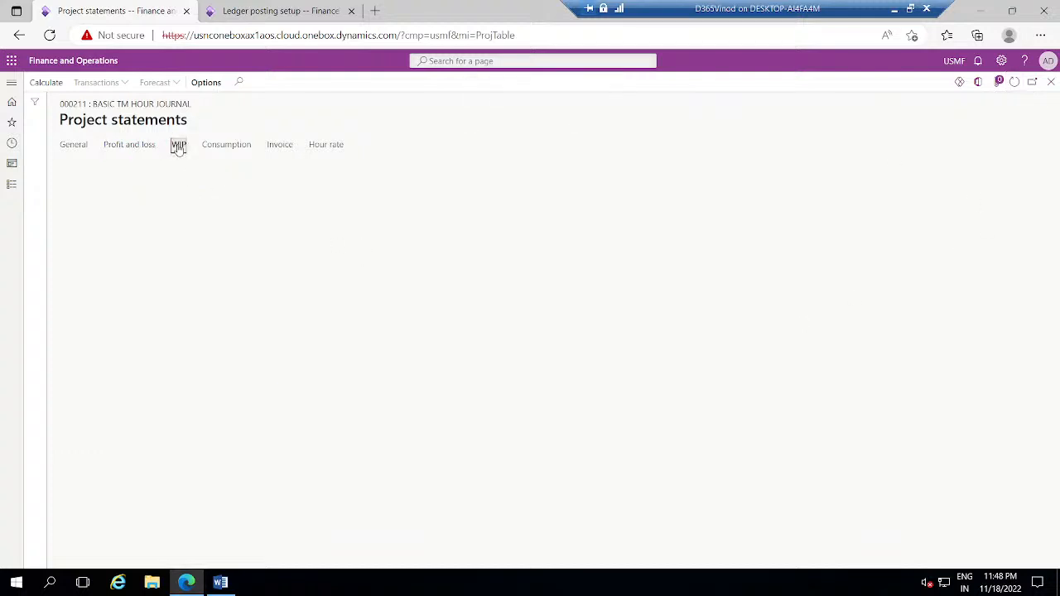
{"action": "left_click", "coordinate": [231, 146]}
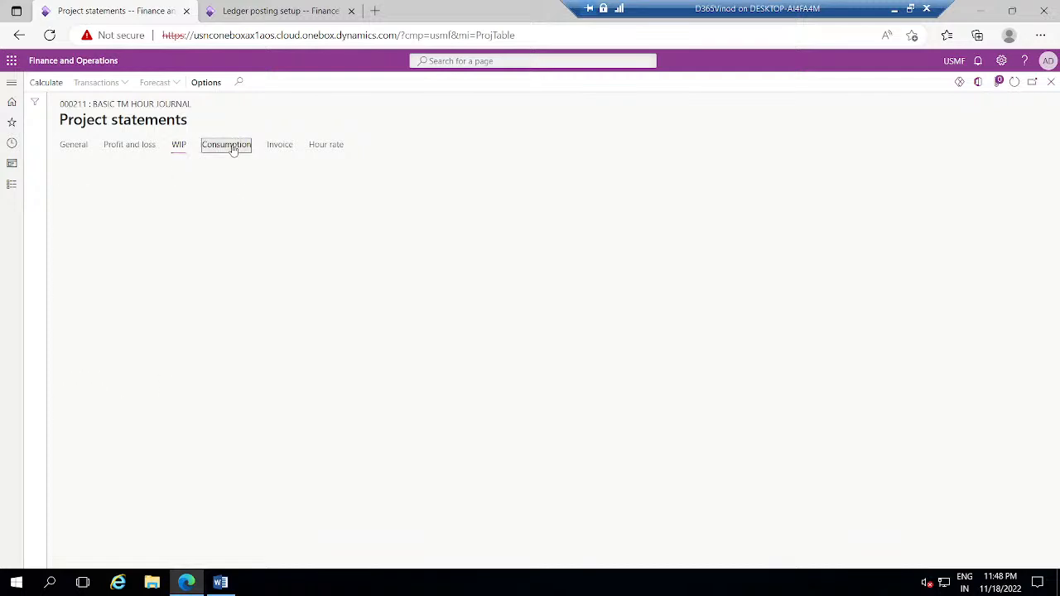
{"action": "left_click", "coordinate": [286, 149]}
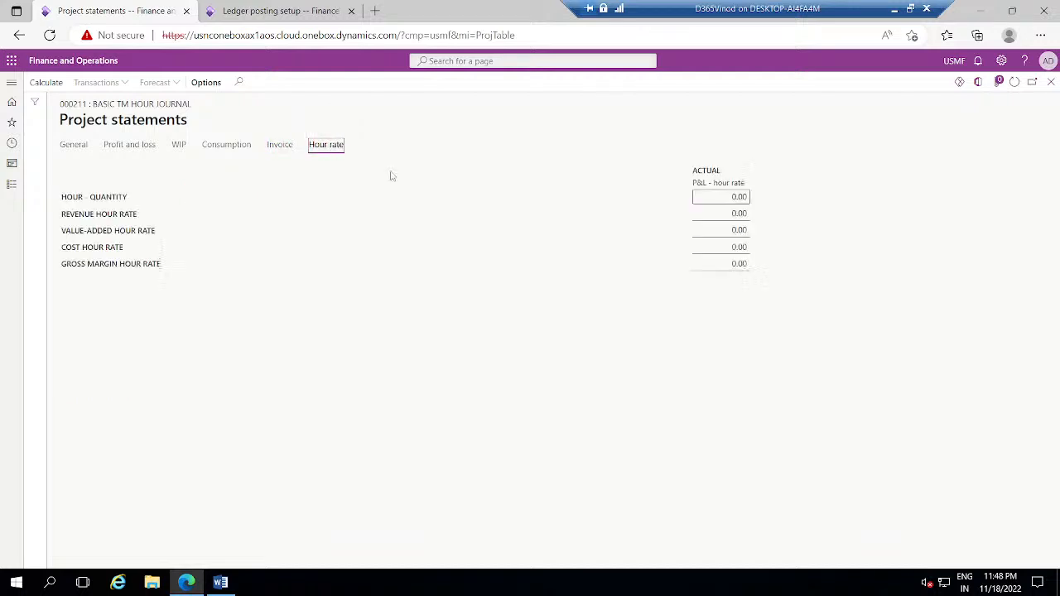
{"action": "left_click", "coordinate": [125, 152]}
{"action": "left_click", "coordinate": [70, 145]}
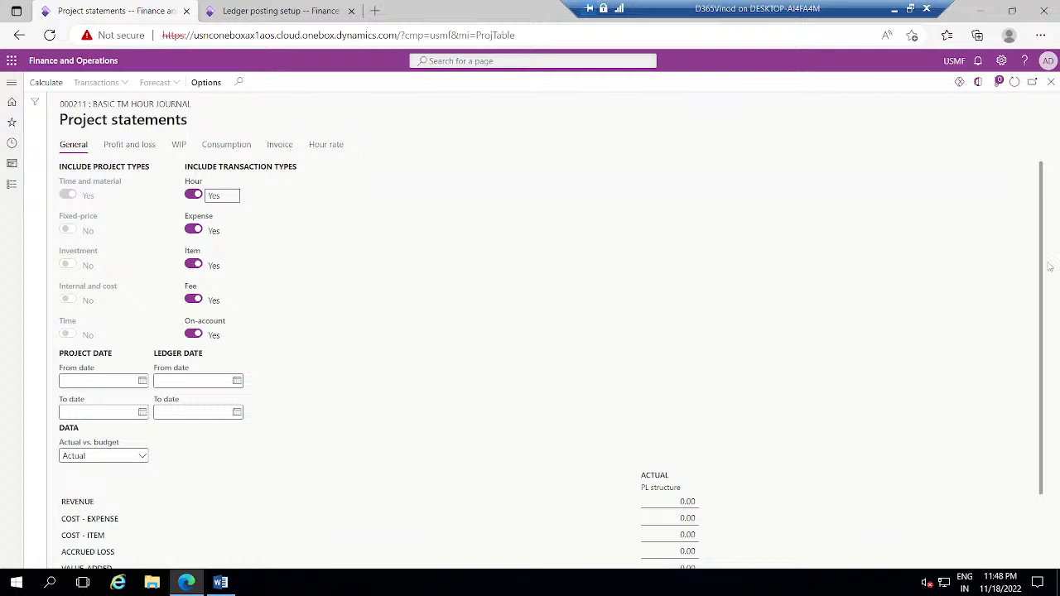
{"action": "scroll", "coordinate": [1044, 267], "scroll_direction": "down", "scroll_amount": 2}
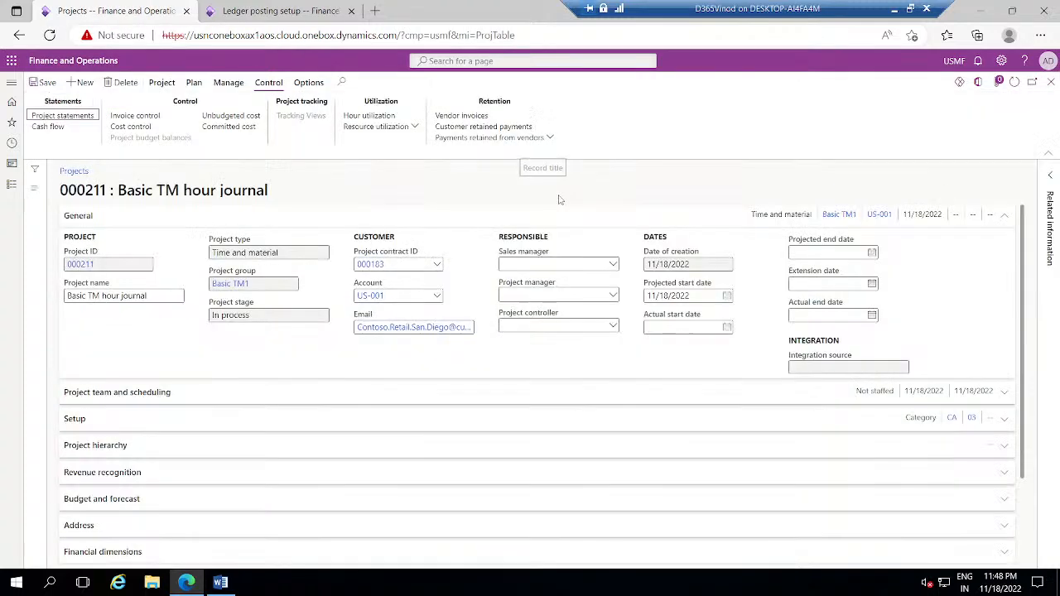
Create an invoice proposal for the Basic TM hour journal project, including its hour journal transaction.
{"action": "left_click", "coordinate": [166, 83]}
{"action": "left_click", "coordinate": [193, 83]}
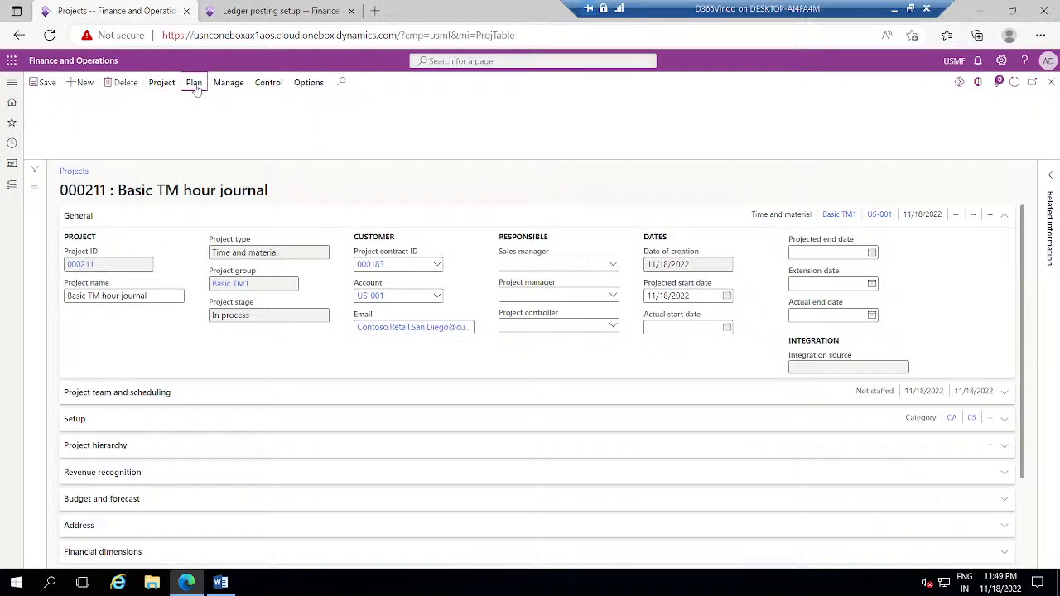
{"action": "left_click", "coordinate": [228, 83]}
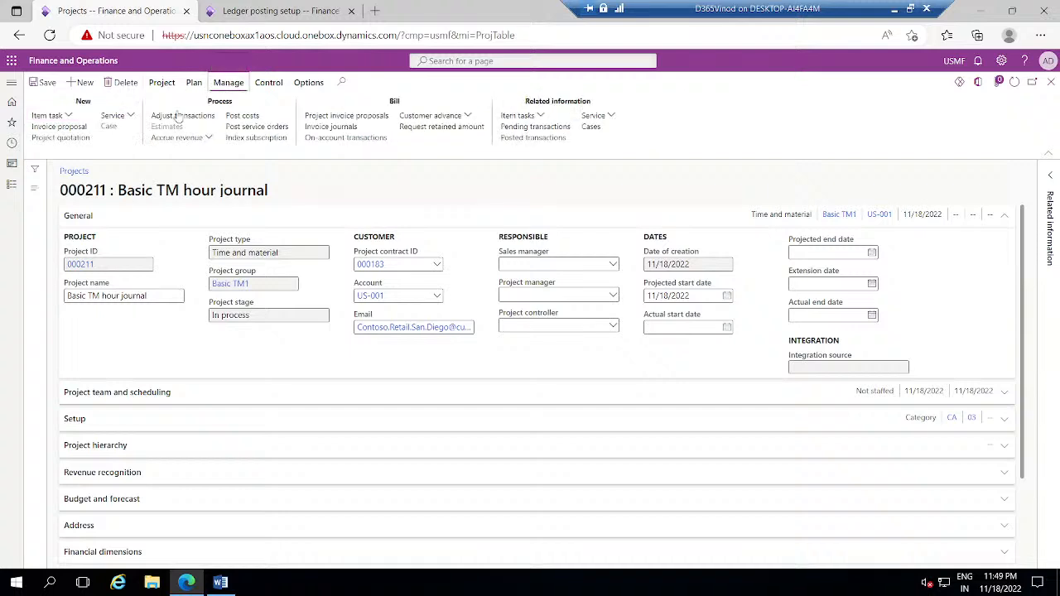
{"action": "left_click", "coordinate": [72, 129]}
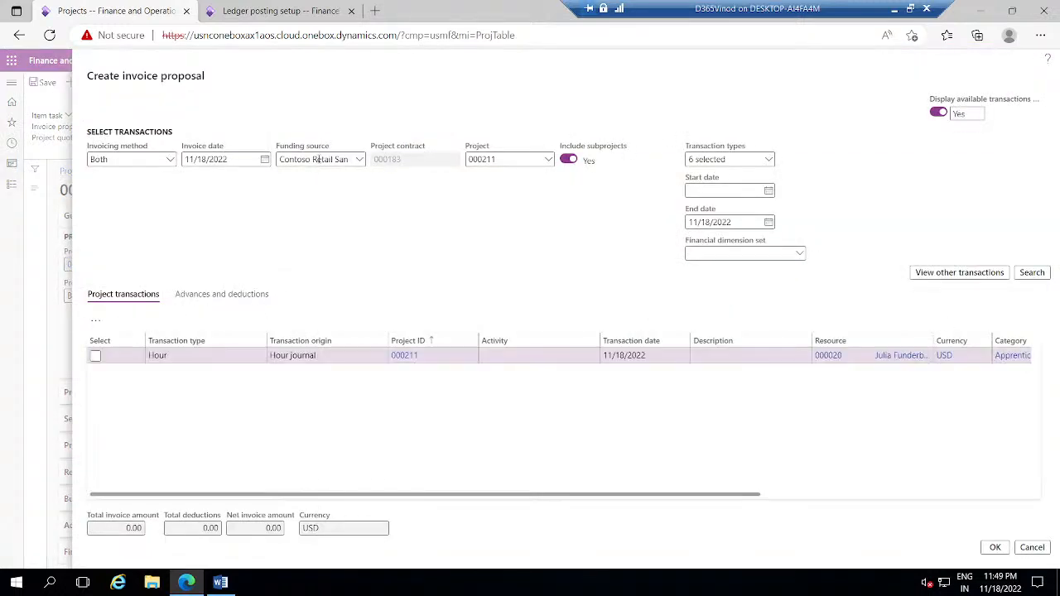
{"action": "left_click", "coordinate": [96, 358]}
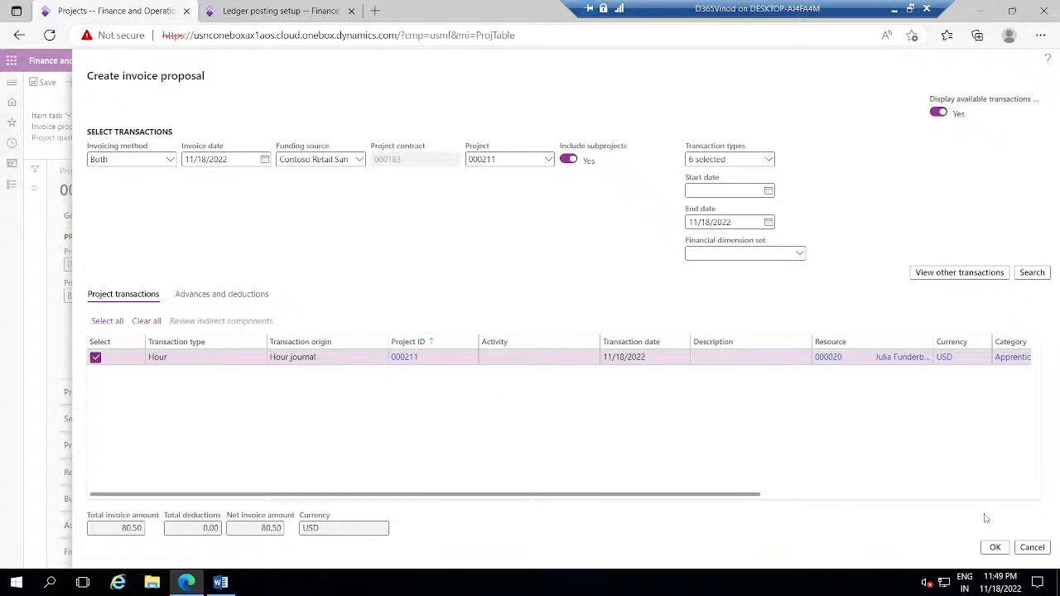
{"action": "left_click", "coordinate": [996, 548]}
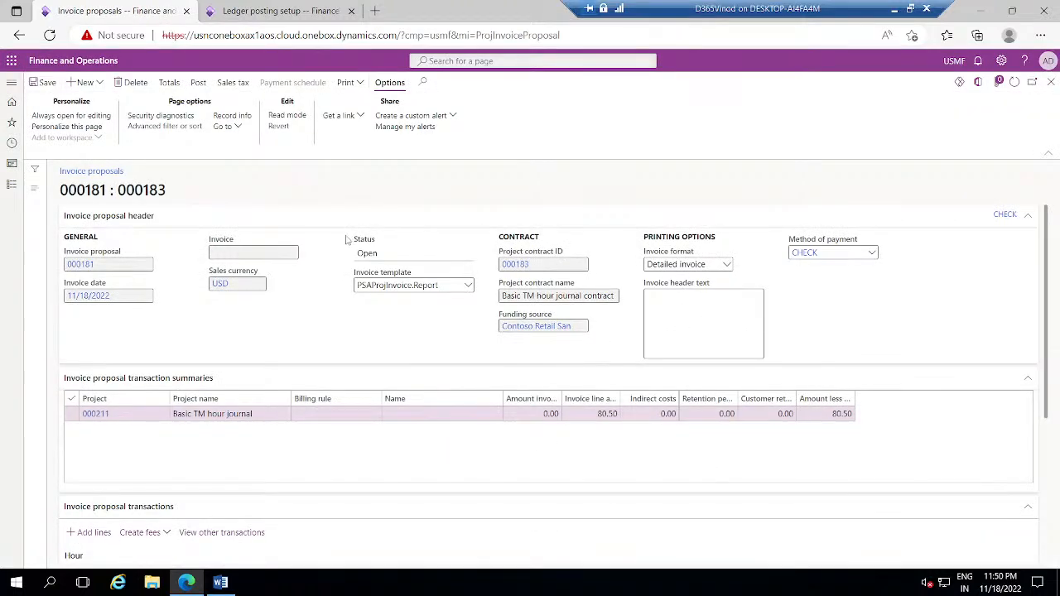
Post the open invoice proposal for the Basic TM hour journal project without printing the invoice, and close the proposal.
{"action": "left_click", "coordinate": [197, 82]}
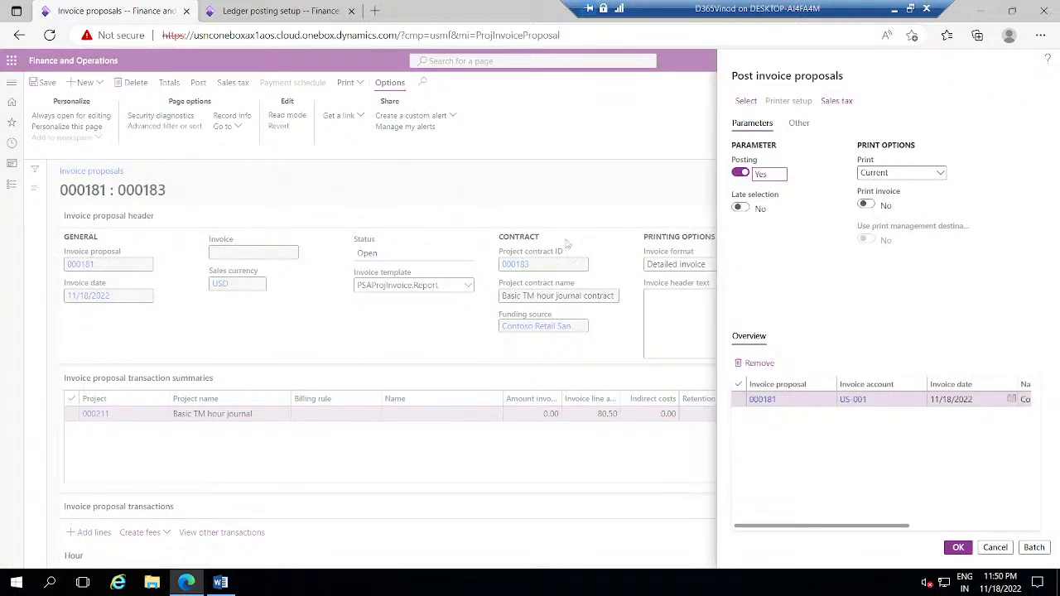
{"action": "left_click", "coordinate": [960, 550]}
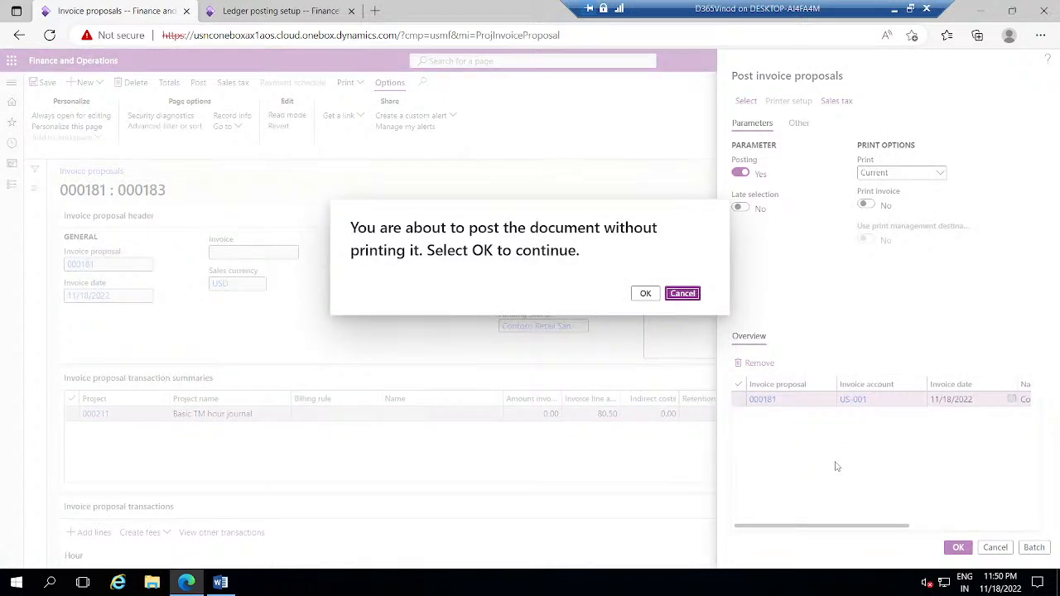
{"action": "left_click", "coordinate": [646, 295]}
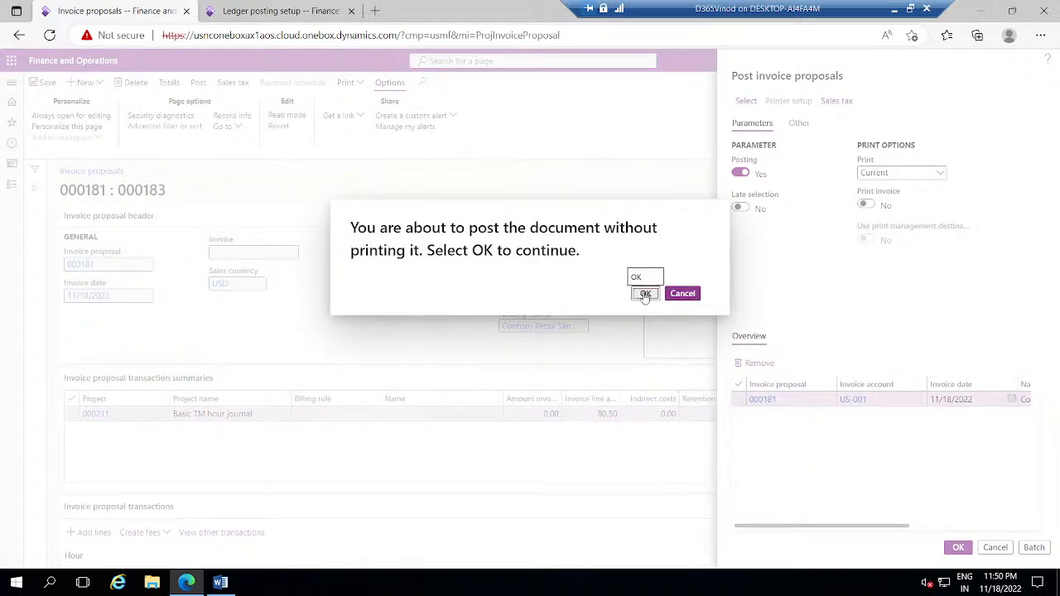
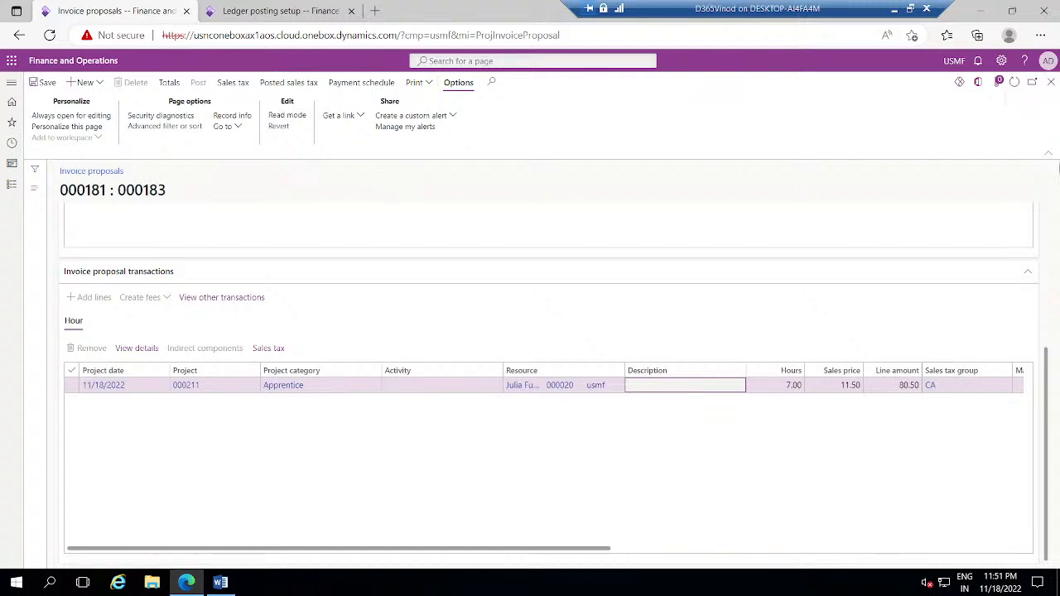
{"action": "left_click", "coordinate": [1052, 88]}
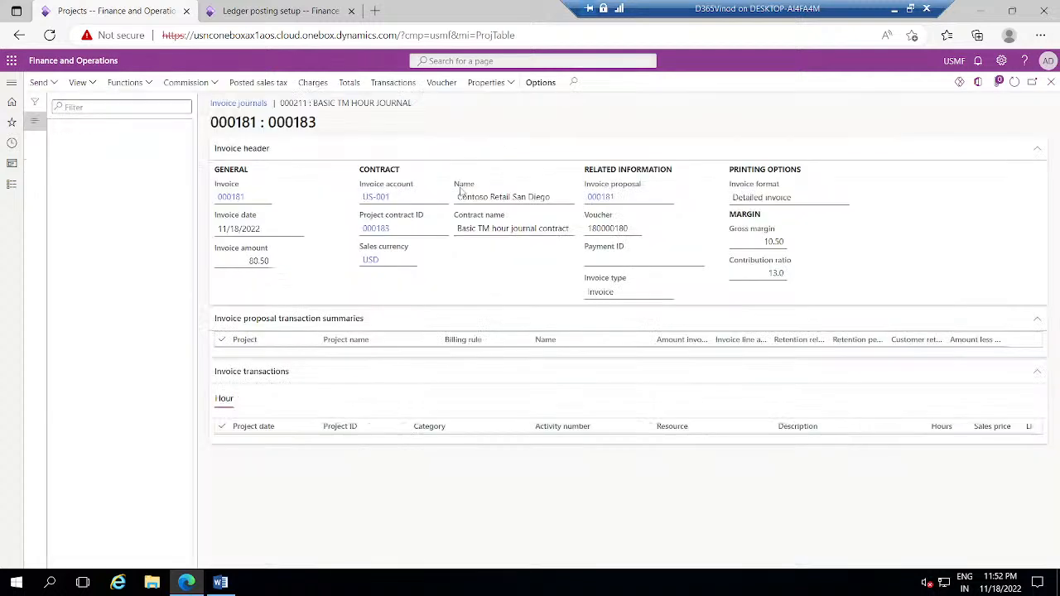
Open the voucher of the project's invoice journal and examine its Accounts Receivable and Service Revenues lines.
{"action": "left_click", "coordinate": [95, 86]}
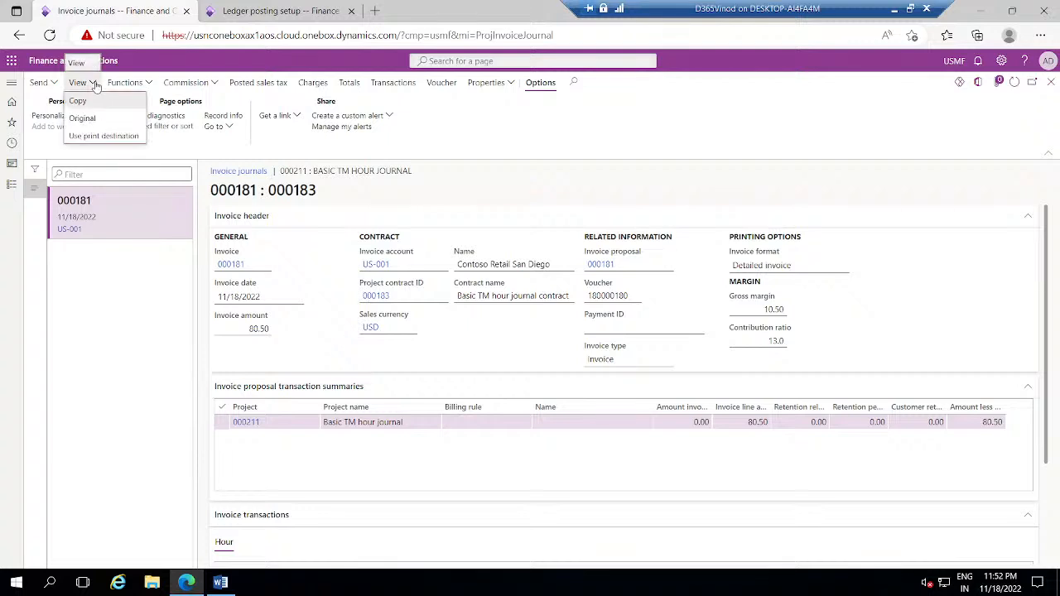
{"action": "left_click", "coordinate": [150, 84]}
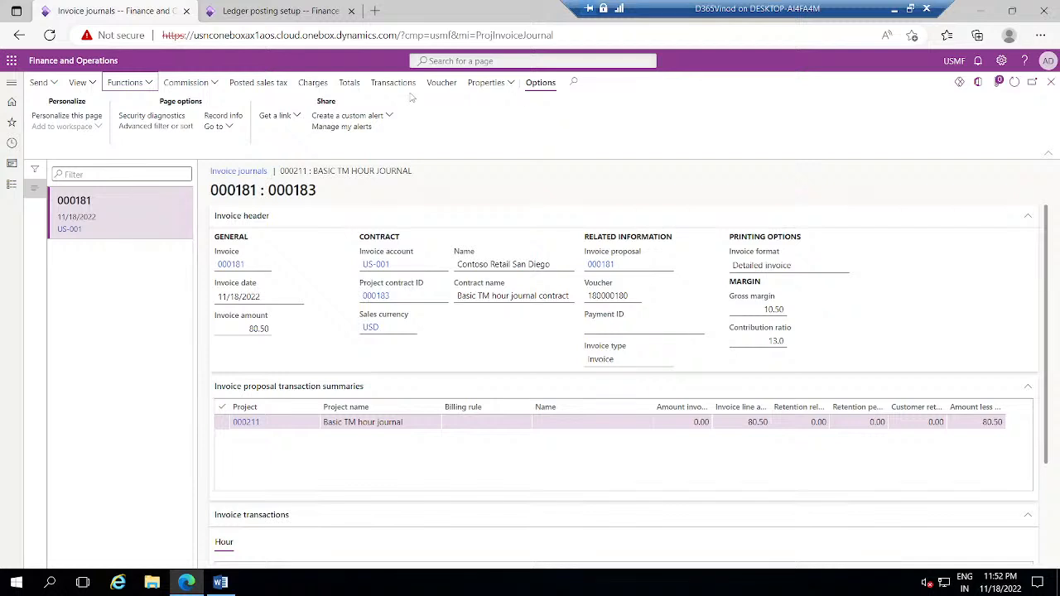
{"action": "left_click", "coordinate": [438, 86]}
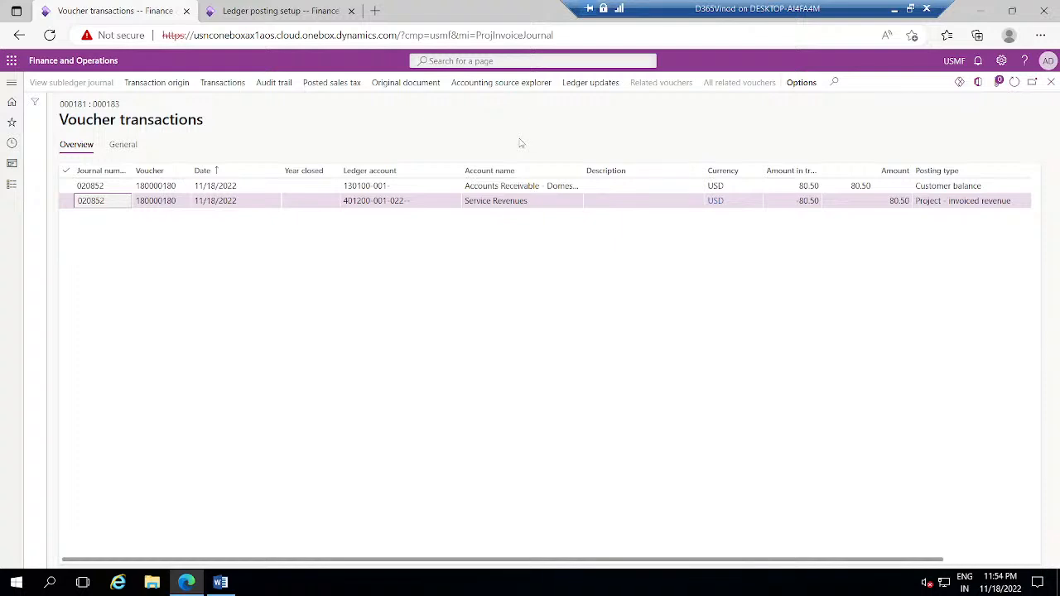
{"action": "left_click", "coordinate": [363, 186]}
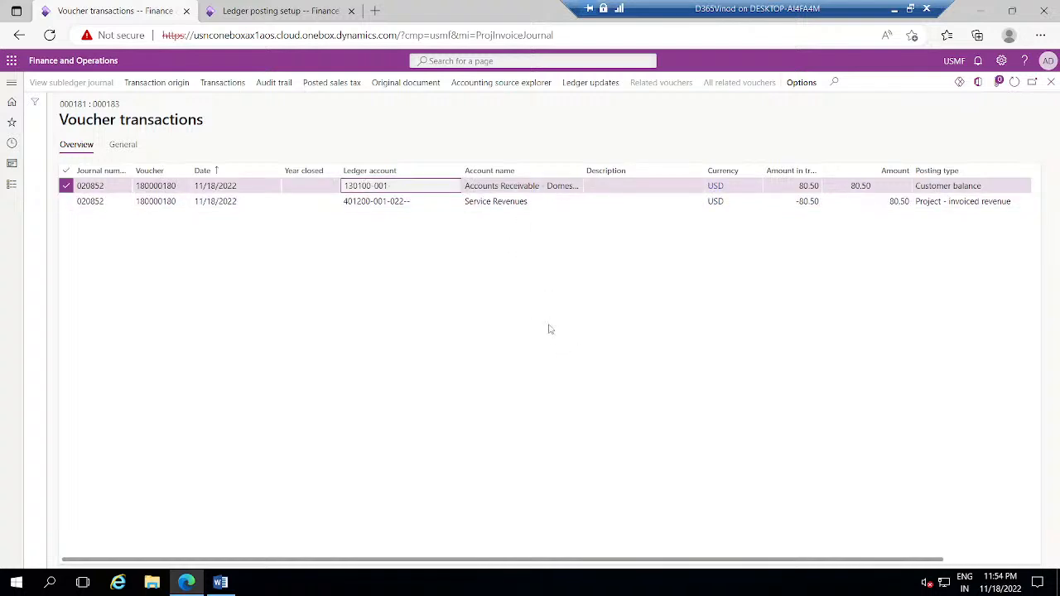
{"action": "left_click", "coordinate": [379, 201]}
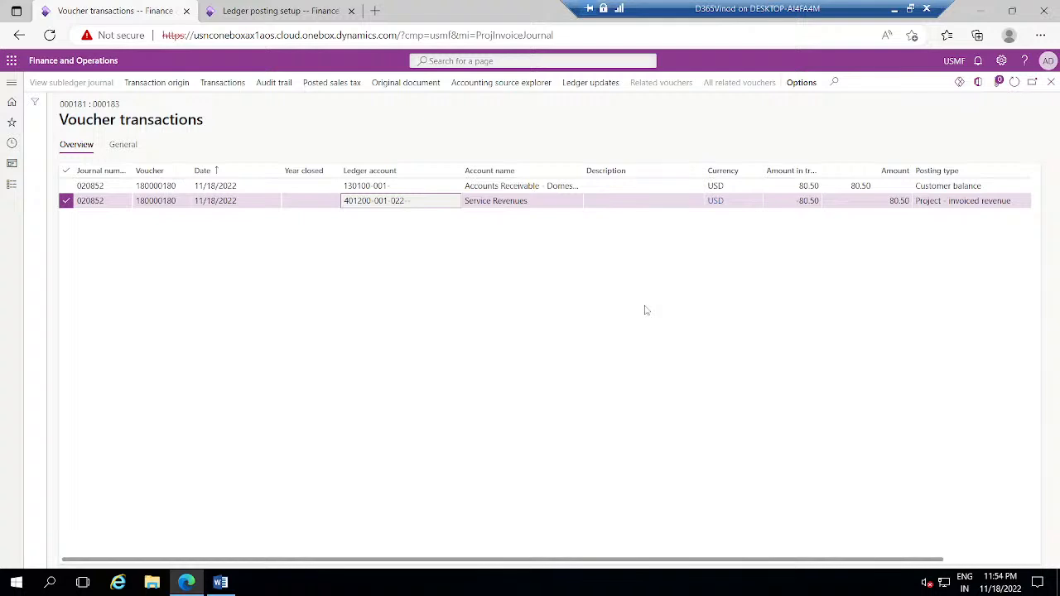
Show the Invoiced revenue accounts in the ledger posting setup and compare them with the invoice voucher's revenue line.
{"action": "left_click", "coordinate": [245, 22]}
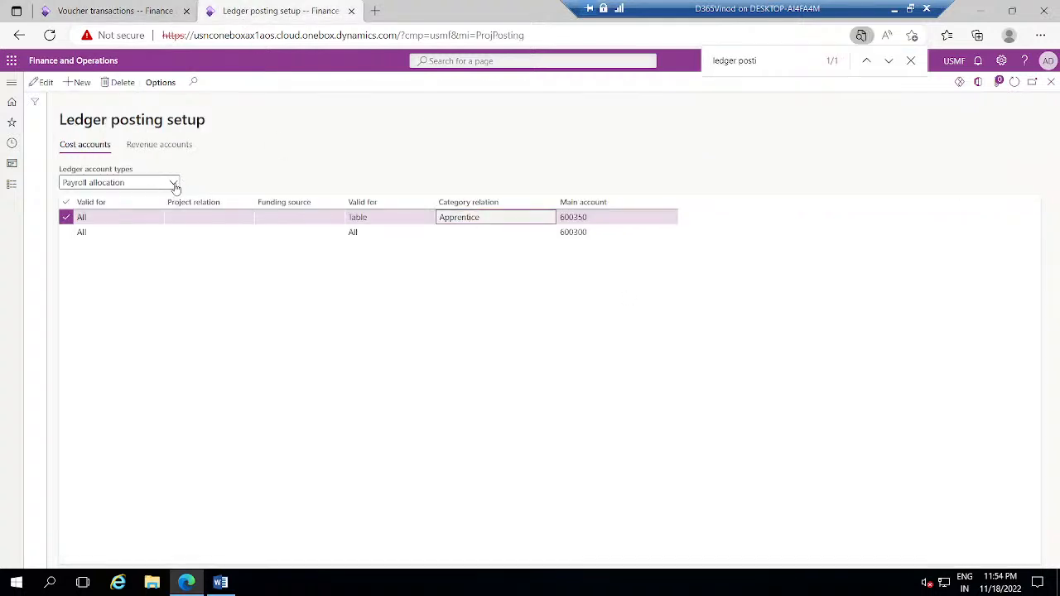
{"action": "left_click", "coordinate": [159, 145]}
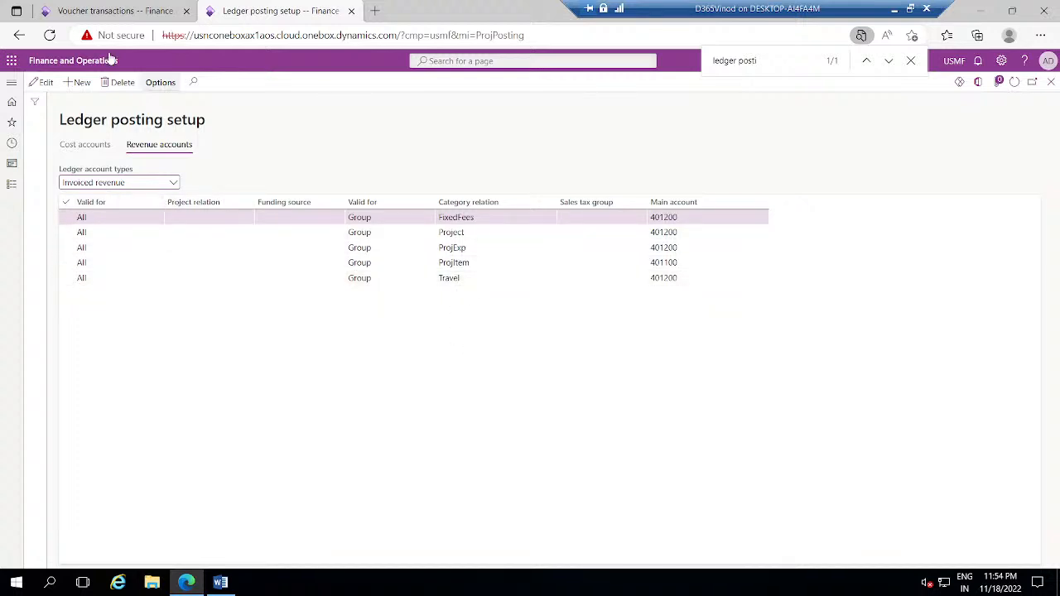
{"action": "left_click", "coordinate": [116, 10]}
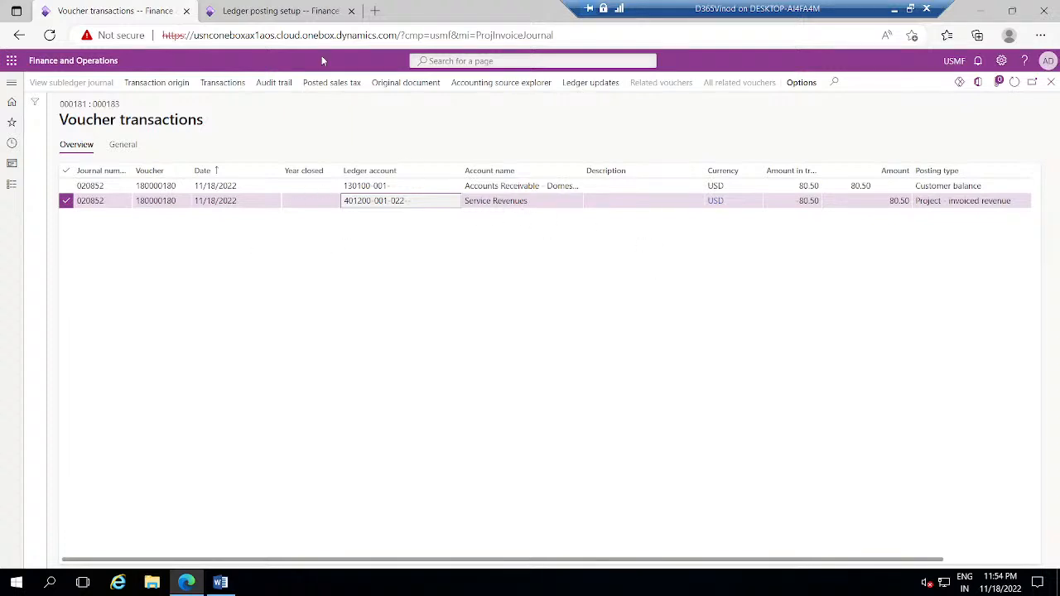
{"action": "left_click", "coordinate": [295, 10]}
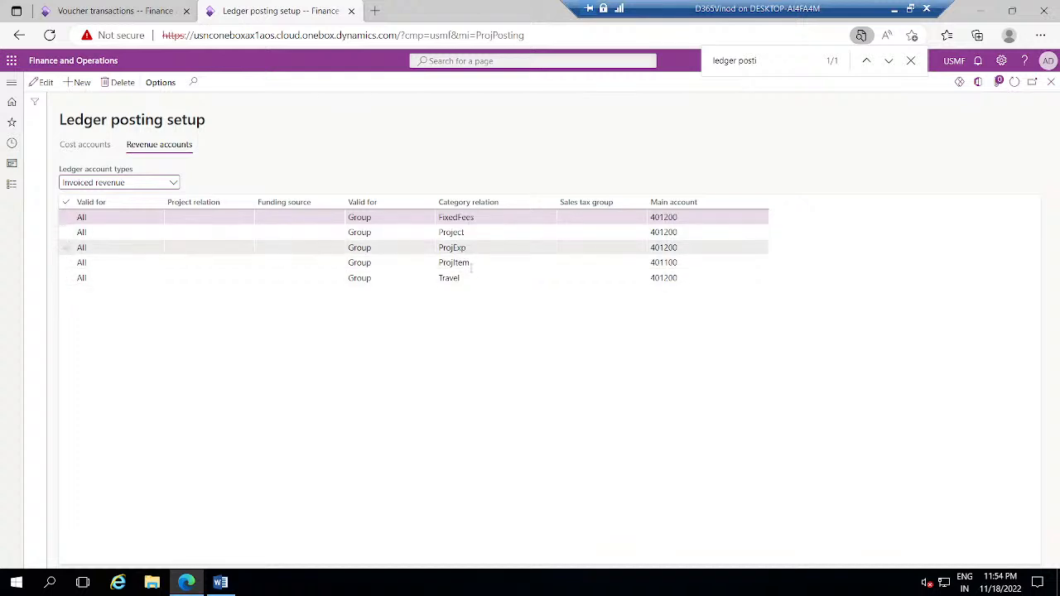
{"action": "left_click", "coordinate": [470, 277]}
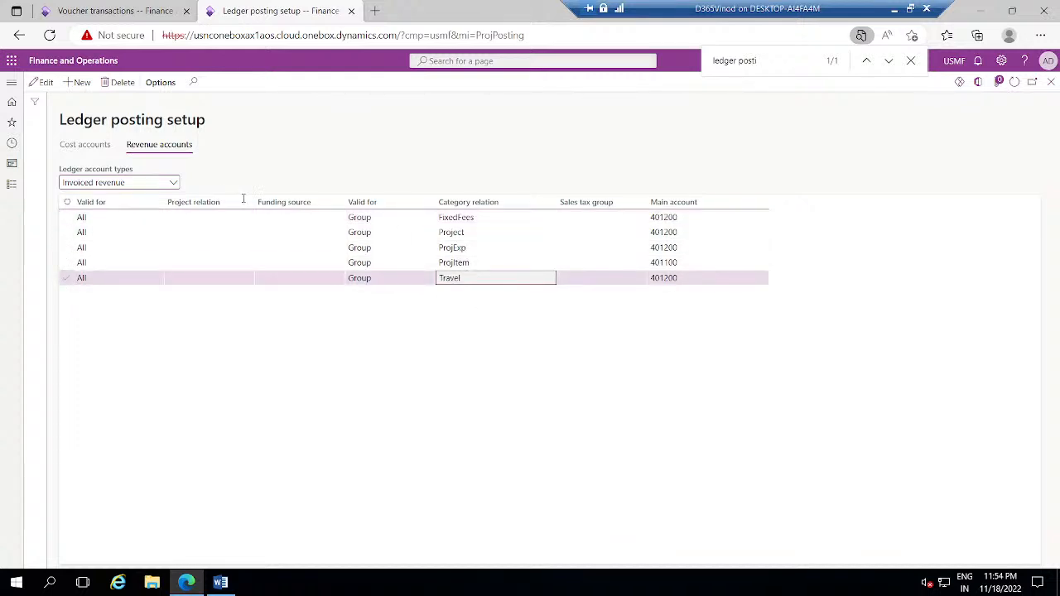
Review the available revenue ledger account types, keep Invoiced revenue, and return to the invoice voucher transactions.
{"action": "left_click", "coordinate": [174, 183]}
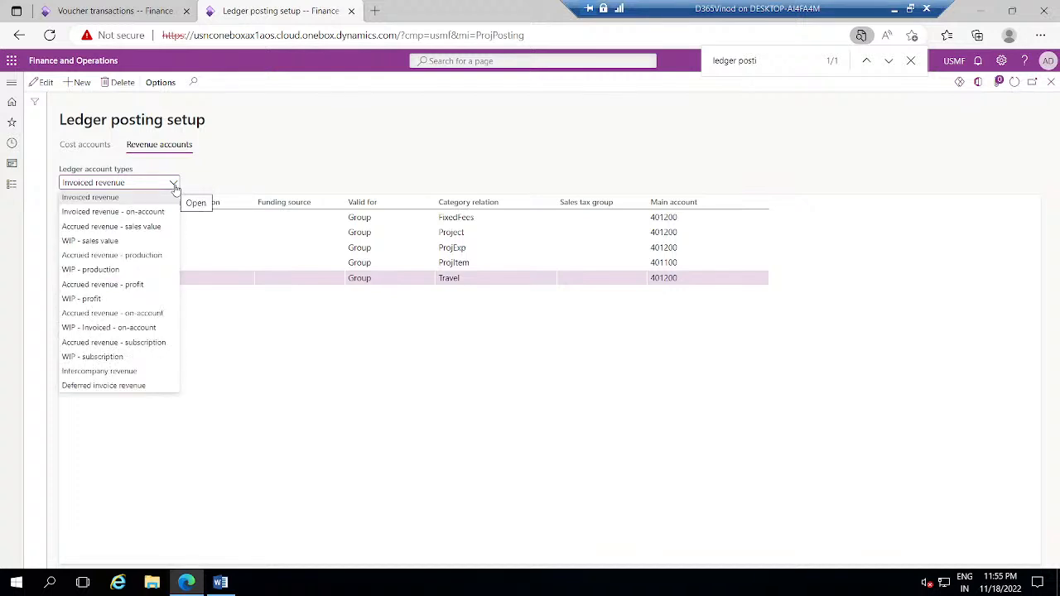
{"action": "left_click", "coordinate": [273, 354]}
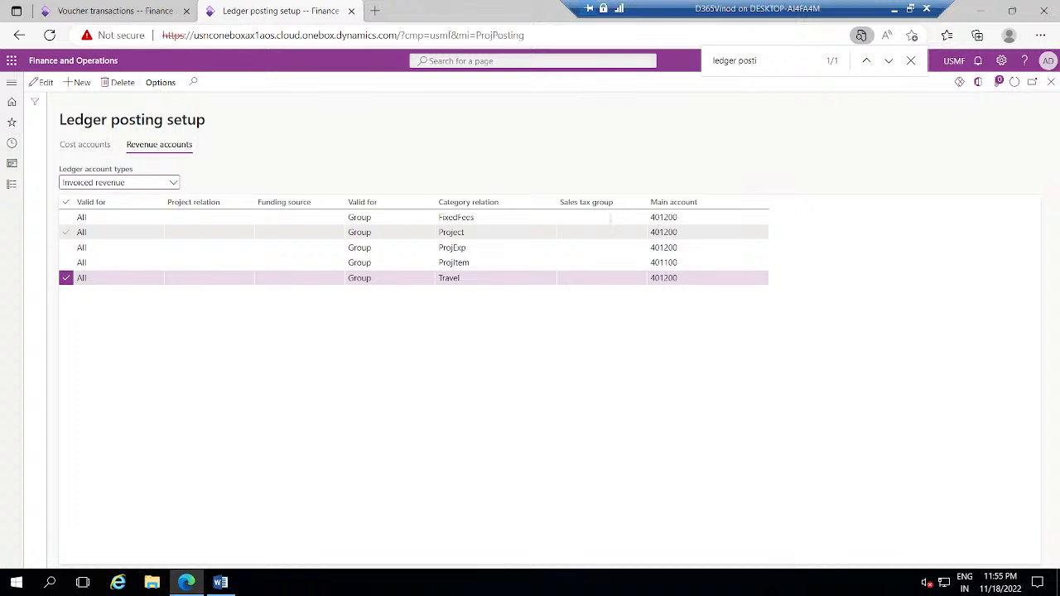
{"action": "left_click", "coordinate": [106, 10]}
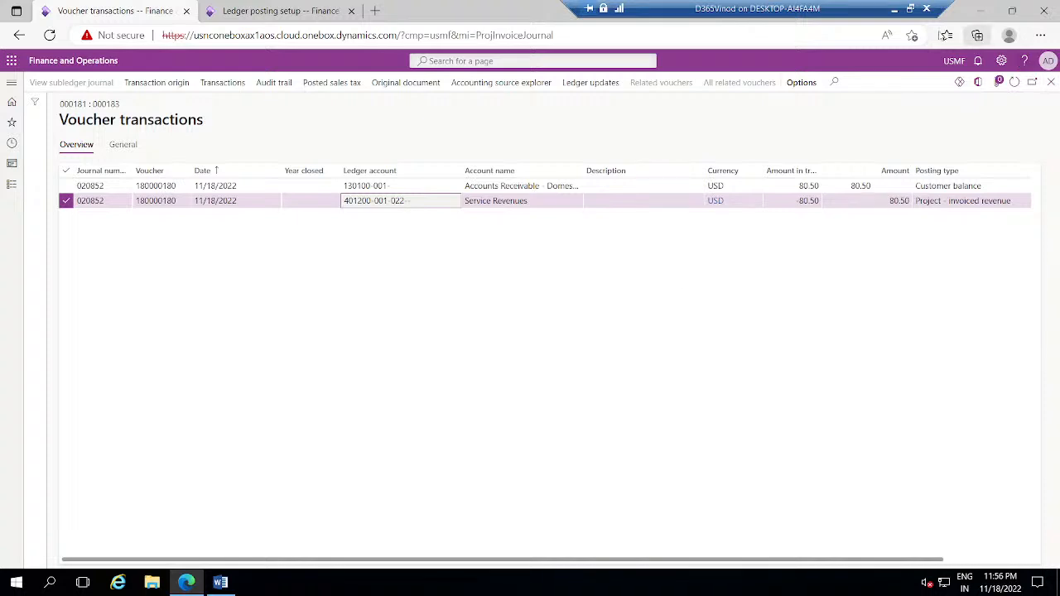
{"action": "left_click", "coordinate": [895, 11]}
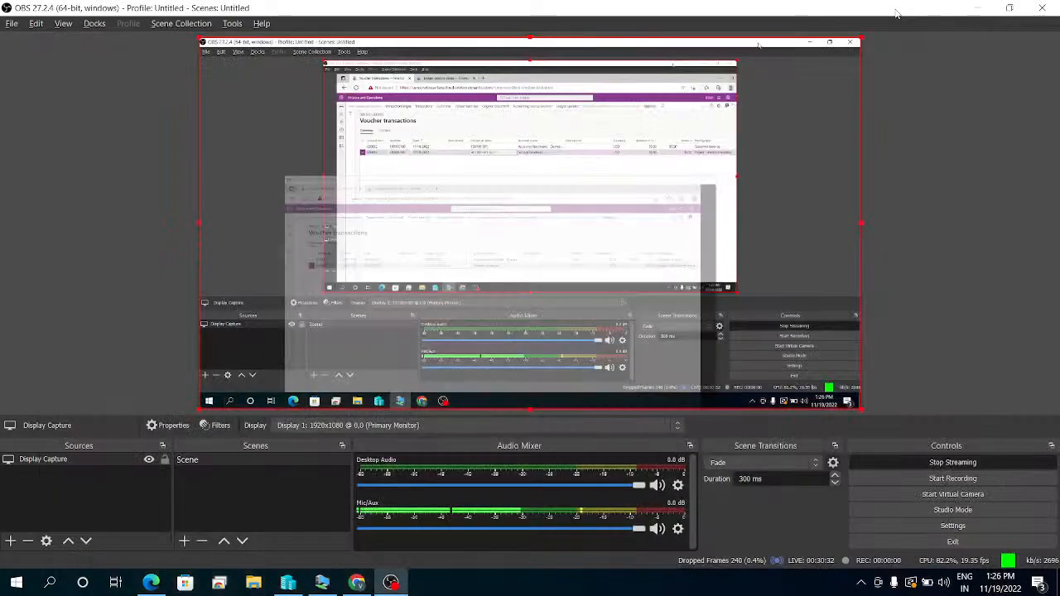